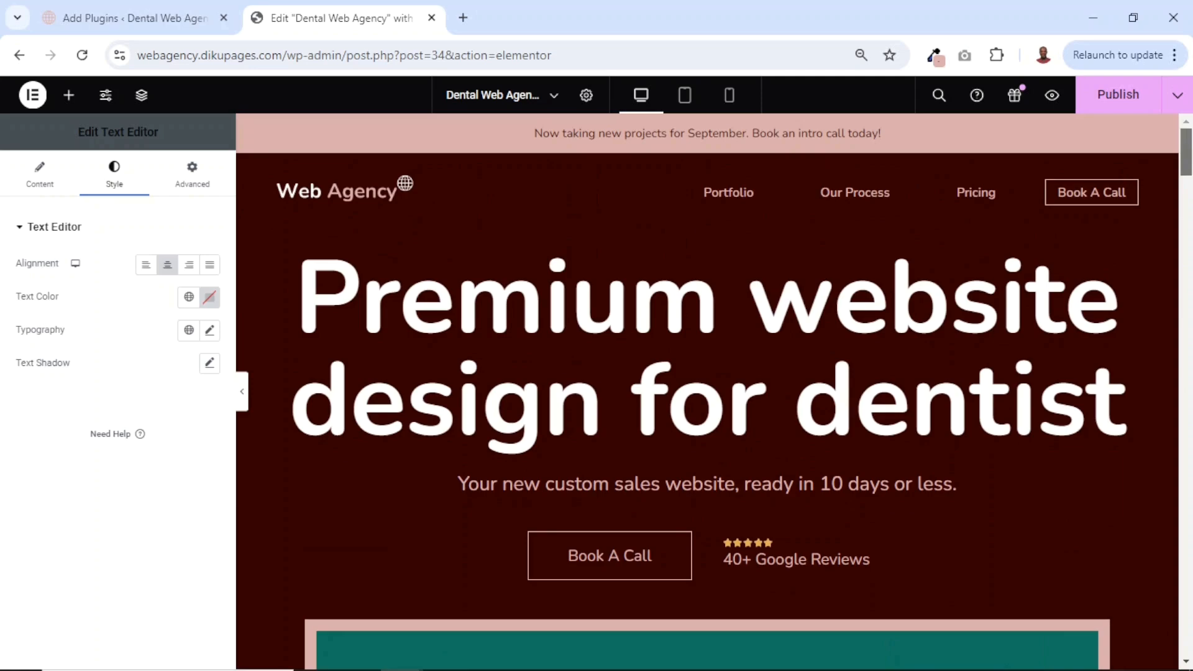
- Switch to the tablet preview and set the "Premium website design for dentist" heading's font size to 75 px
mouse_move(1186, 153)
left_mouse_down()
mouse_move(1186, 539)
mouse_move(1186, 152)
left_mouse_up()
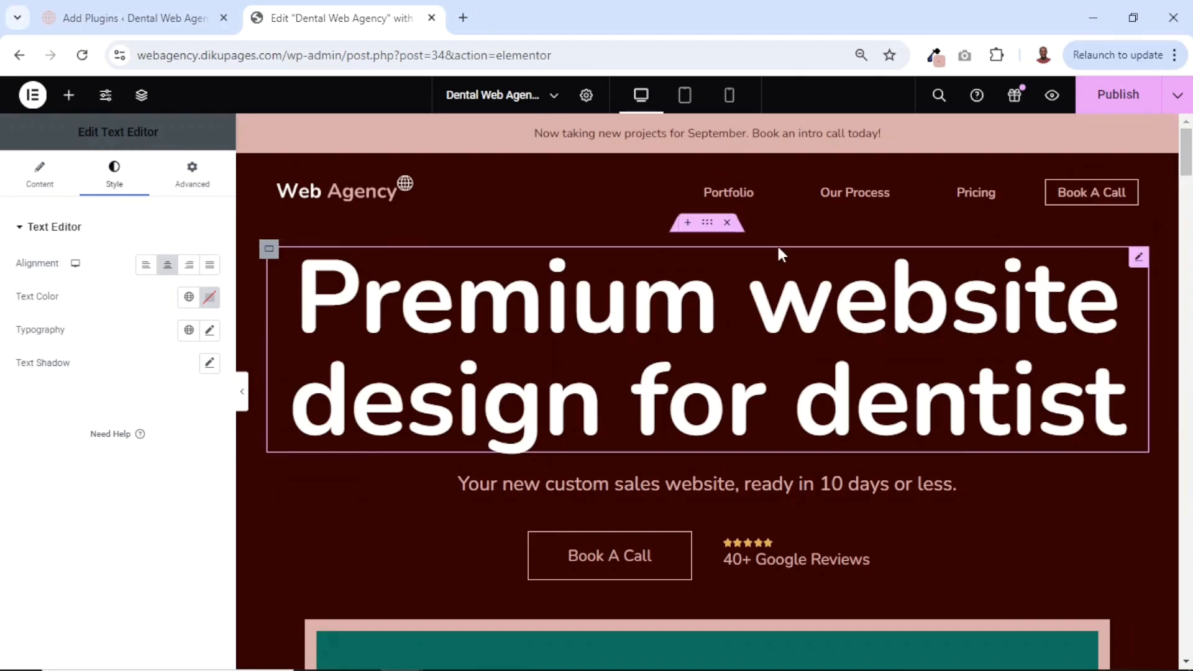
left_click(685, 101)
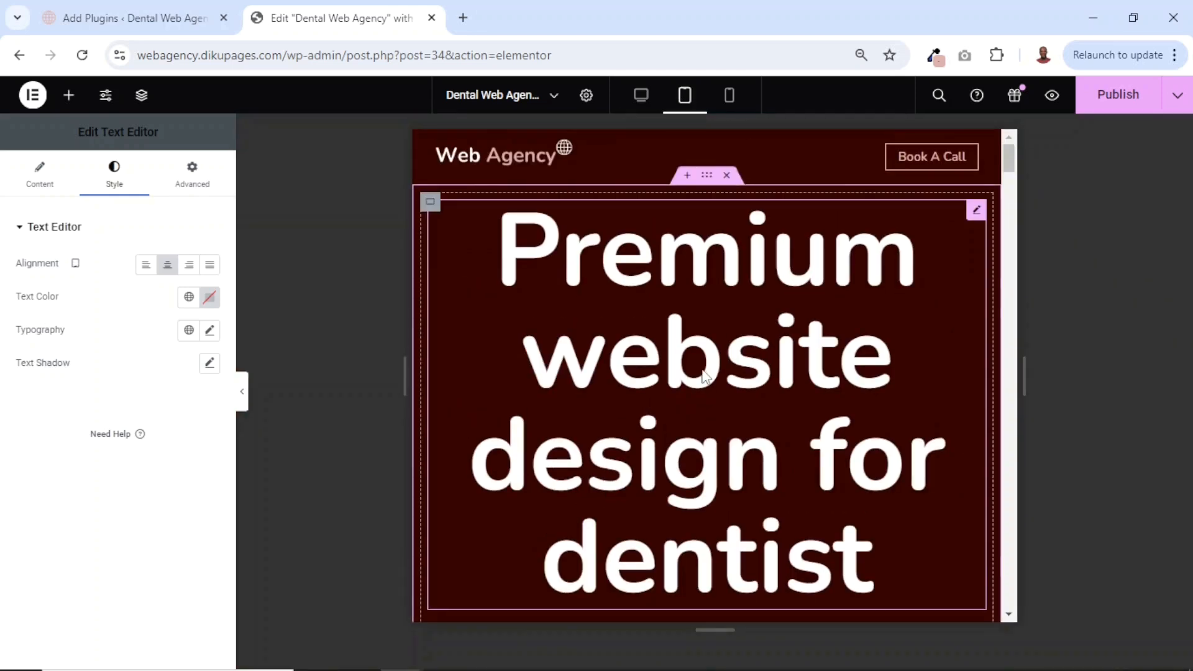
left_click(663, 373)
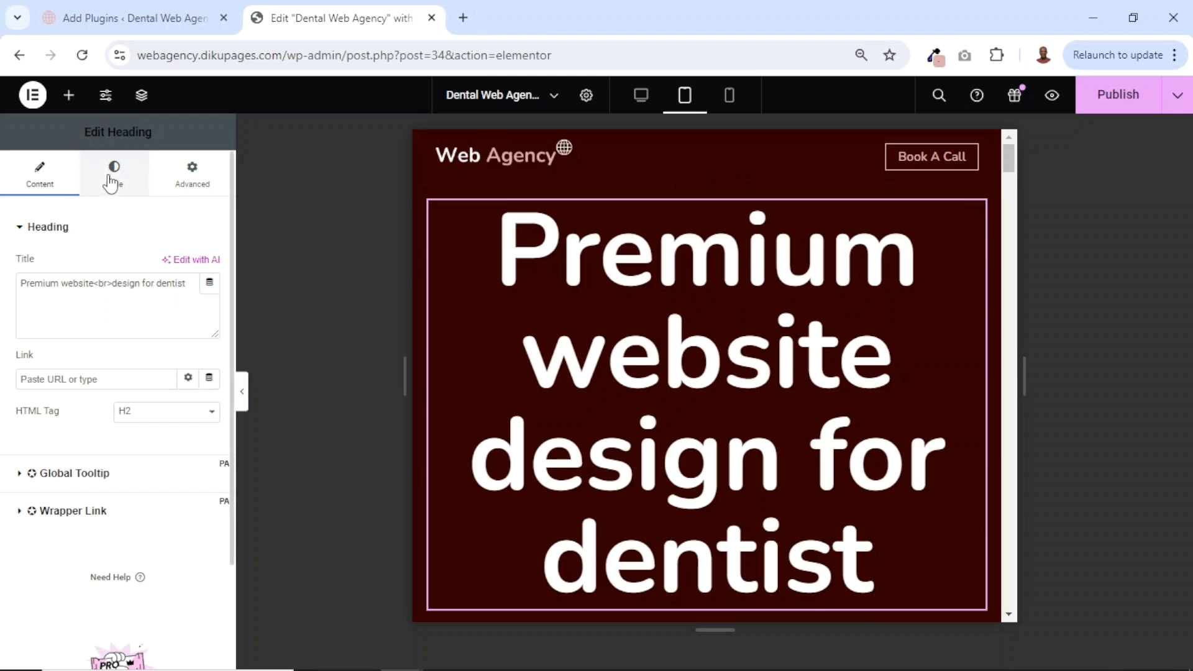
left_click(111, 184)
left_click(209, 336)
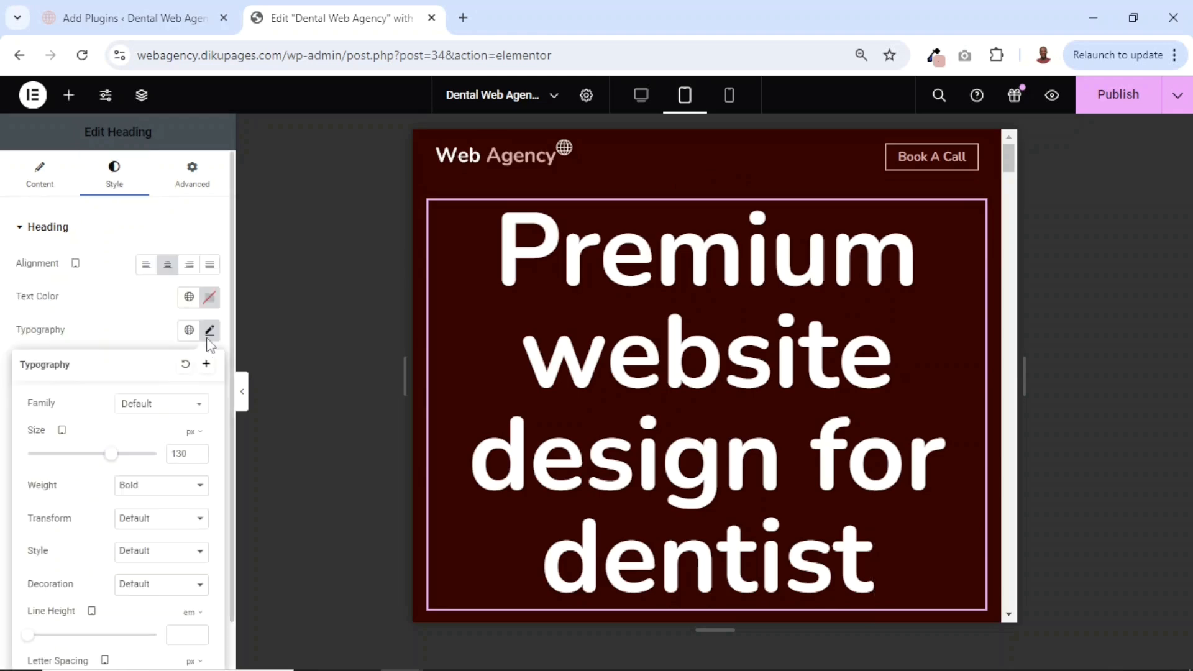
left_click_drag(111, 463, 70, 465)
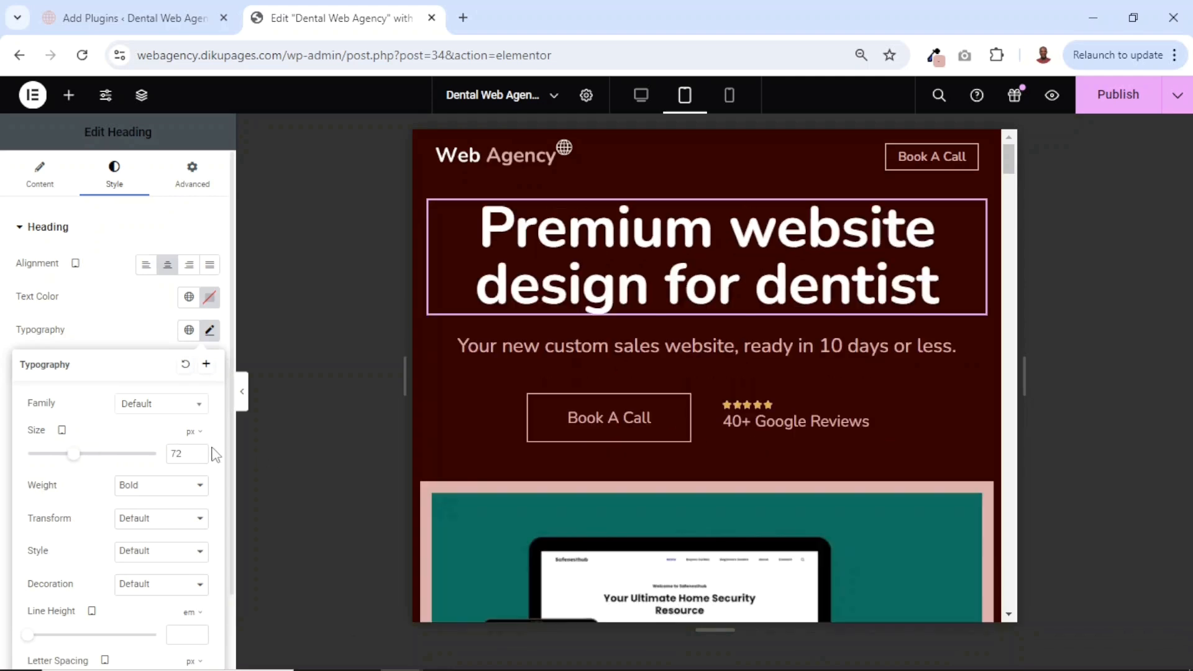
left_click(198, 451)
left_click(199, 451)
left_click(198, 451)
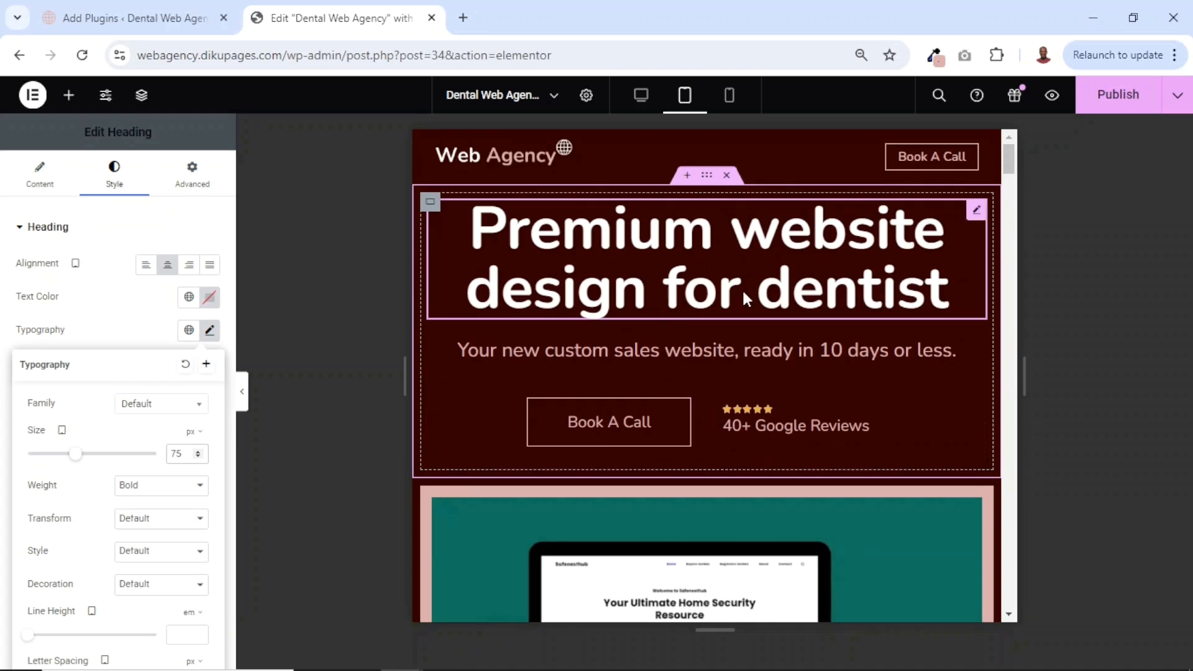
- Set the font size of the "Our proven plug and play website system" heading to 65 px for tablet
scroll(742, 288, "down", 10)
scroll(744, 294, "up", 1)
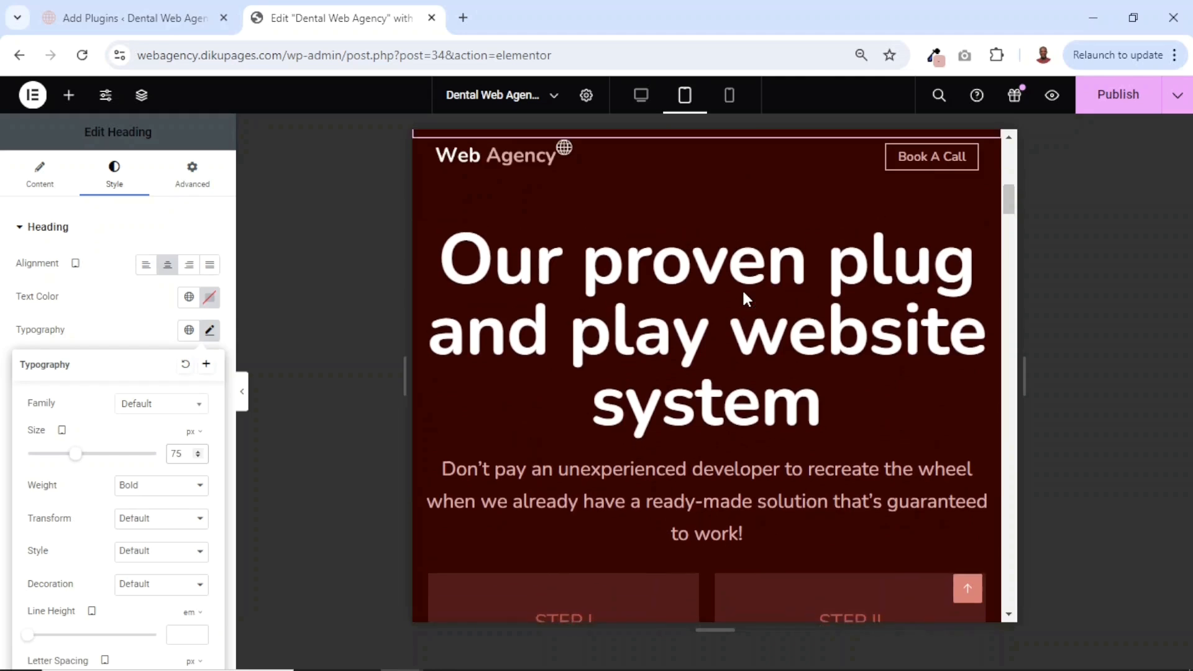
left_click(652, 349)
left_click(653, 348)
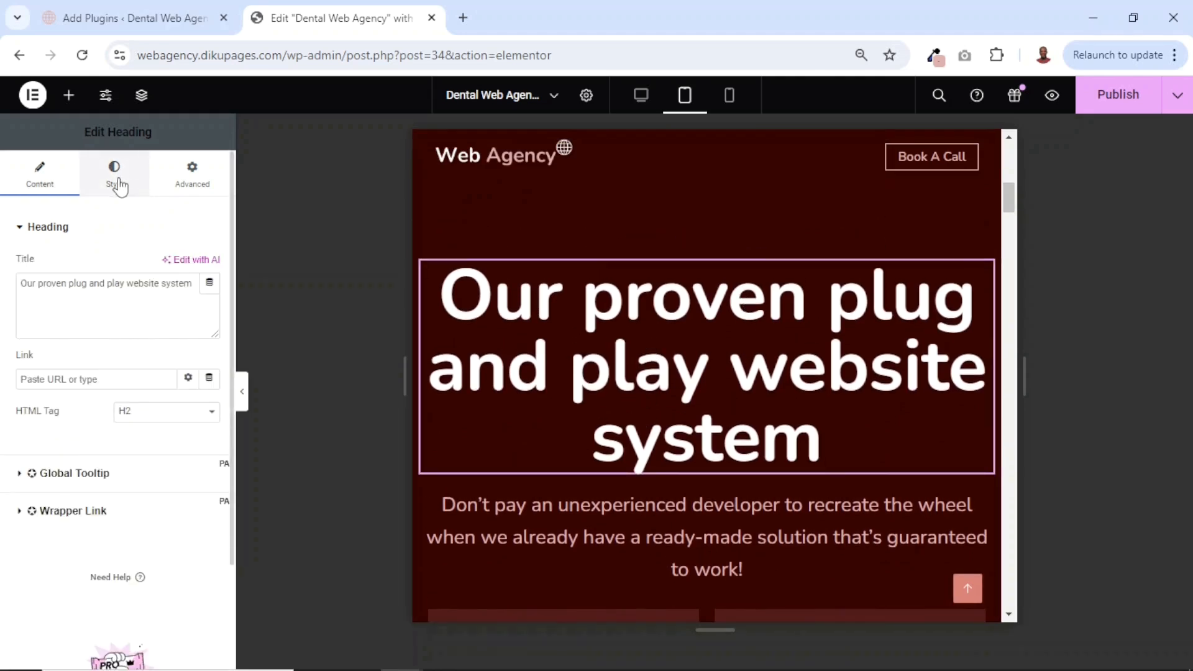
left_click(115, 180)
left_click(210, 330)
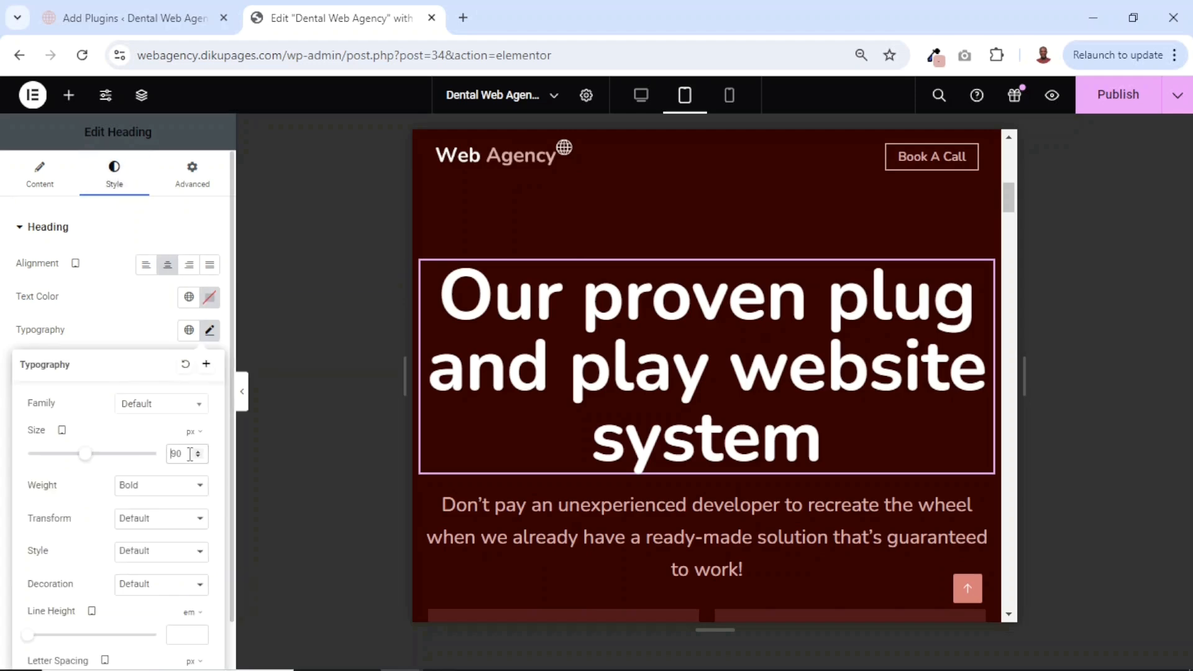
type("65")
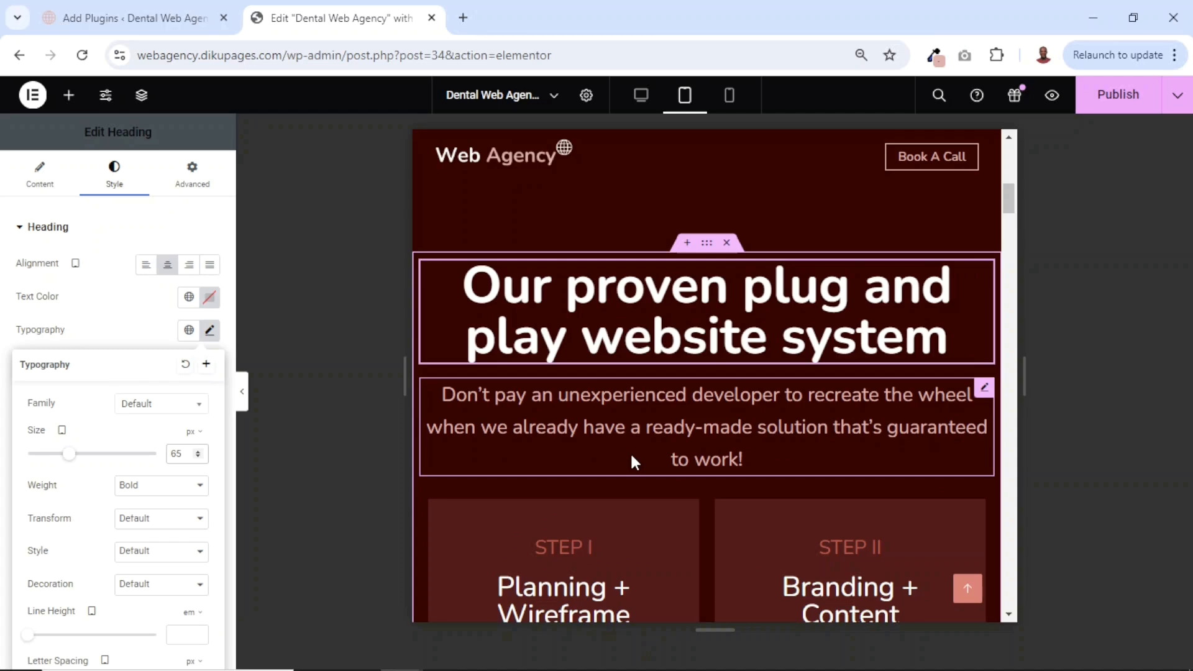
- Set the tablet font size of the "Planning + Wireframe" heading in the Step I card to 20 px
scroll(630, 459, "down", 5)
scroll(575, 491, "up", 3)
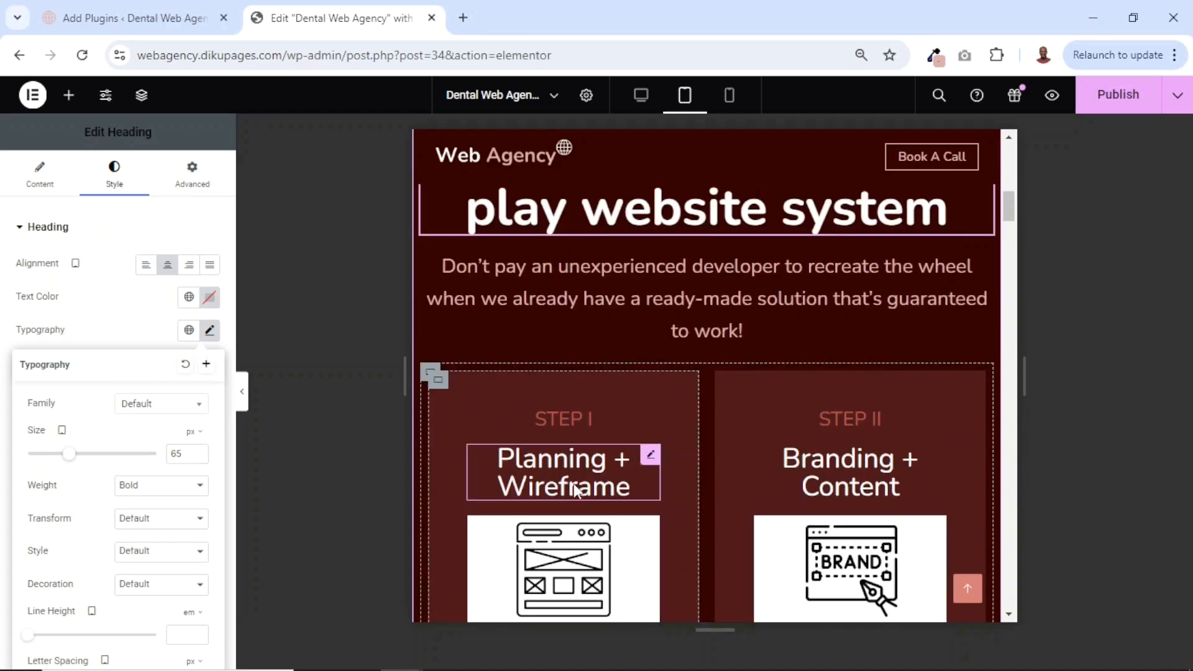
left_click(575, 491)
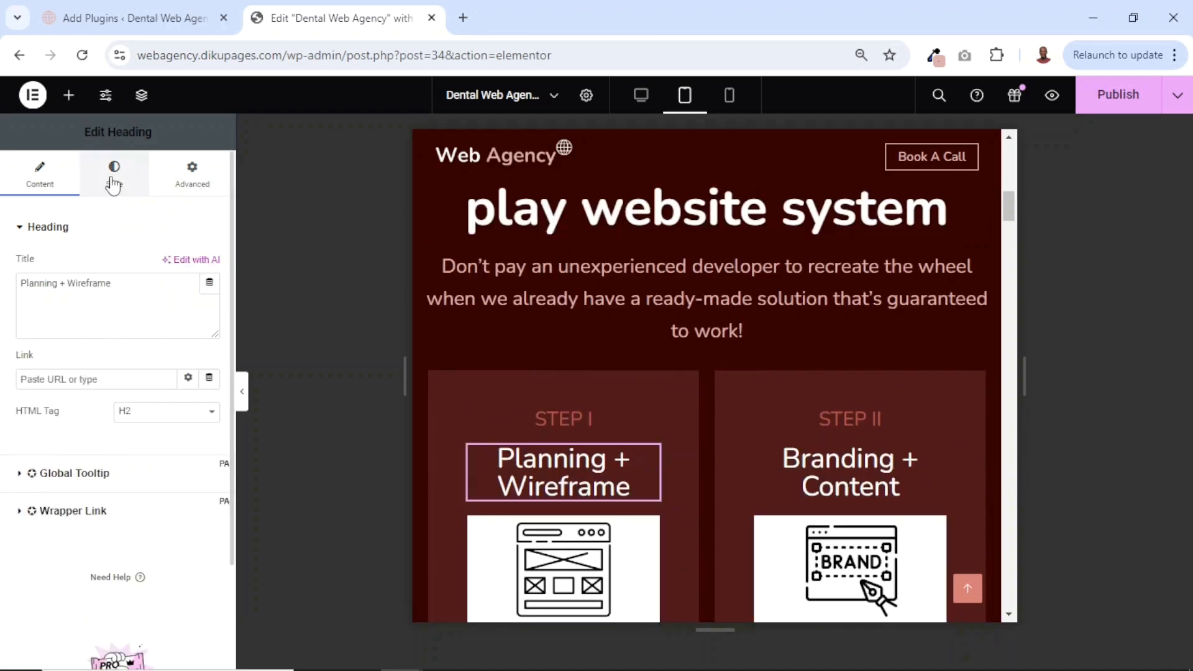
left_click(113, 184)
left_click(210, 331)
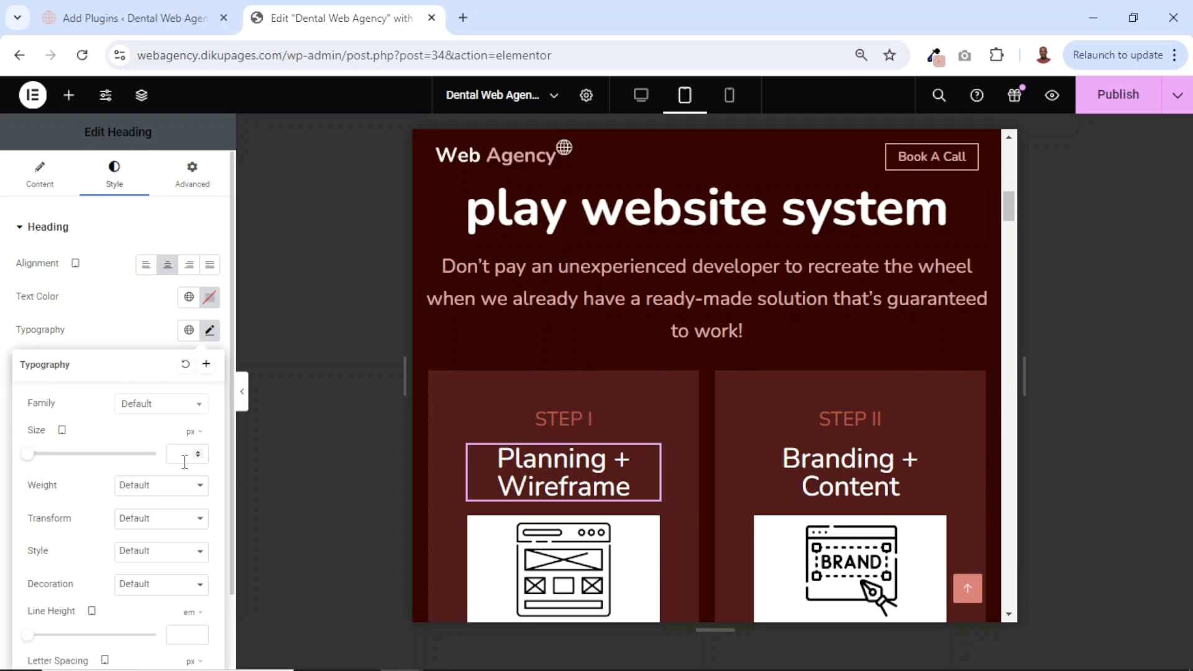
type("20")
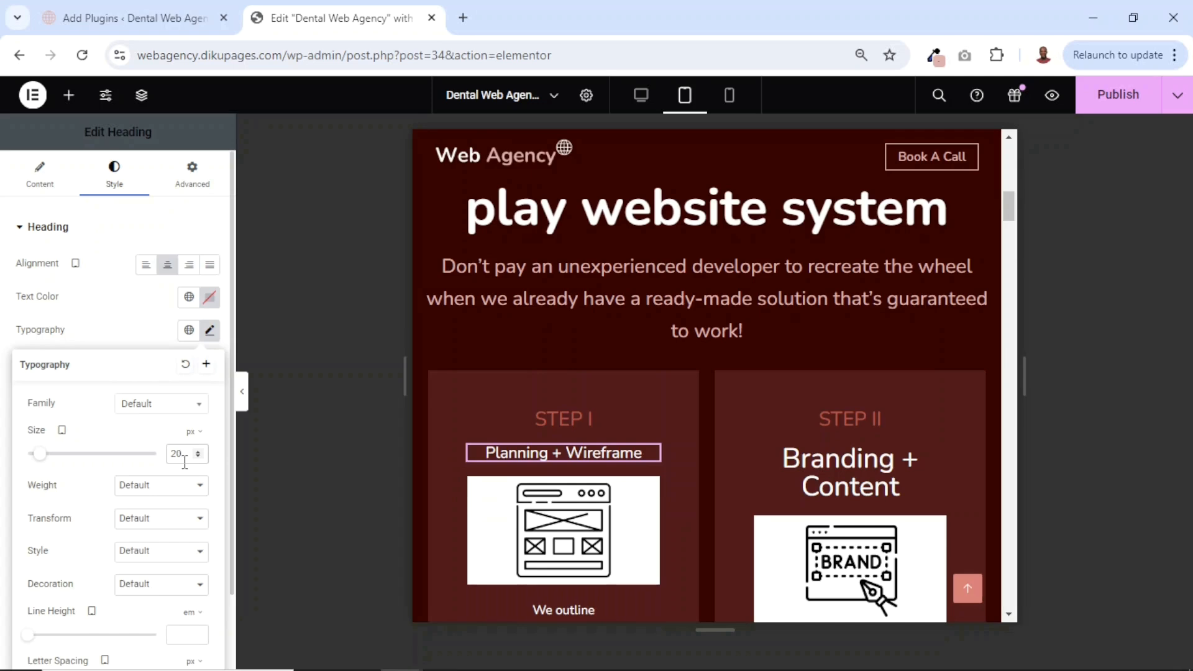
- Copy the "Planning + Wireframe" heading's style onto the "Branding + Content", "Feedback + Revisions" and "Connect + Launch" headings
right_click(546, 456)
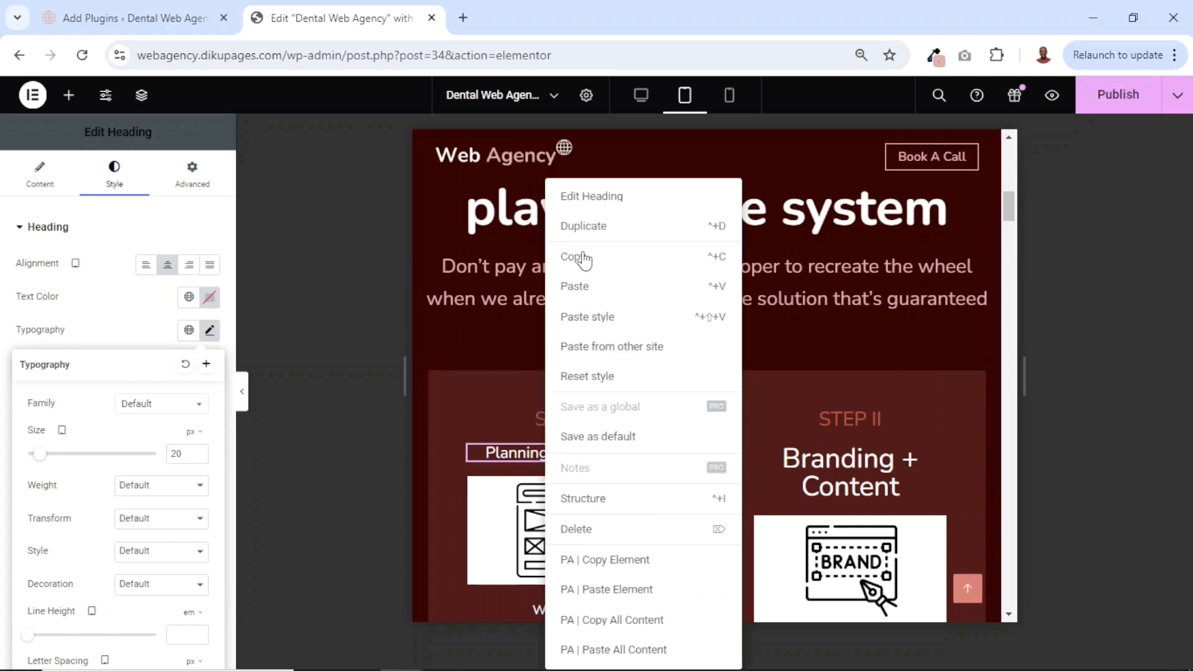
left_click(585, 261)
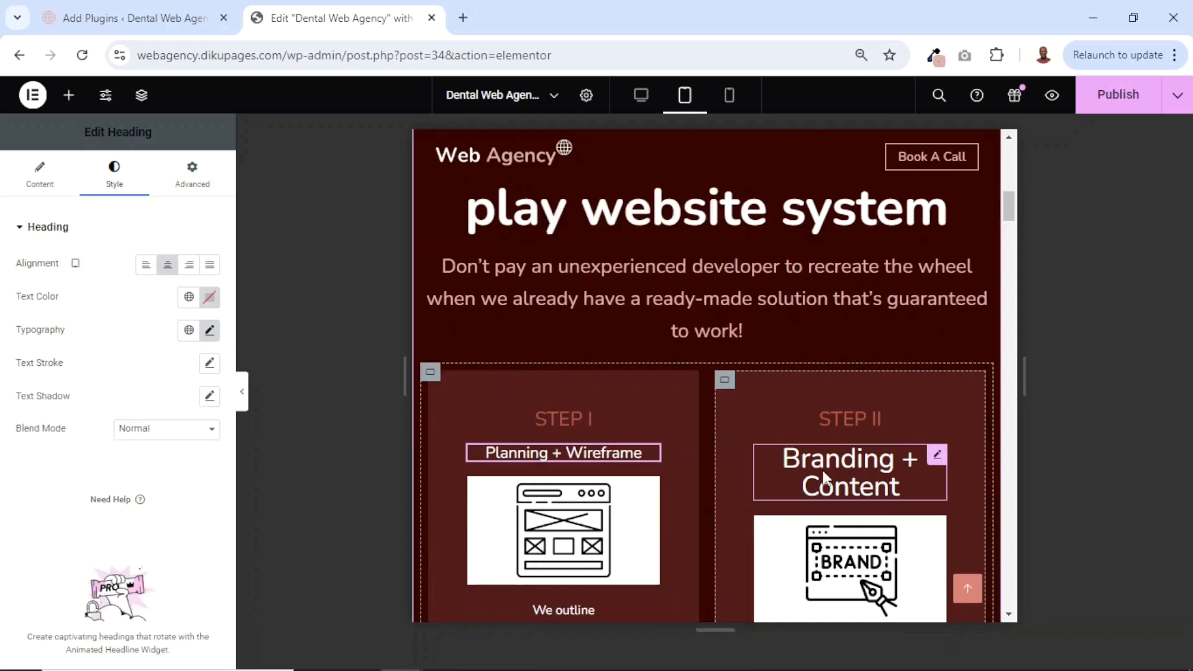
right_click(824, 477)
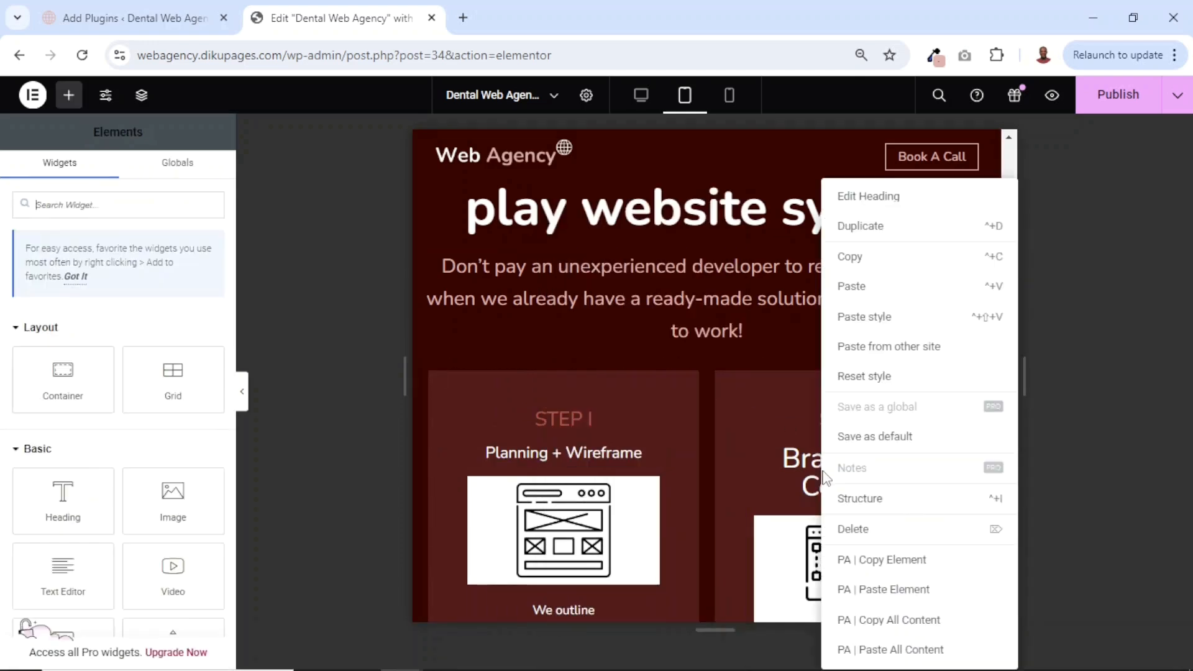
left_click(868, 317)
scroll(784, 484, "down", 6)
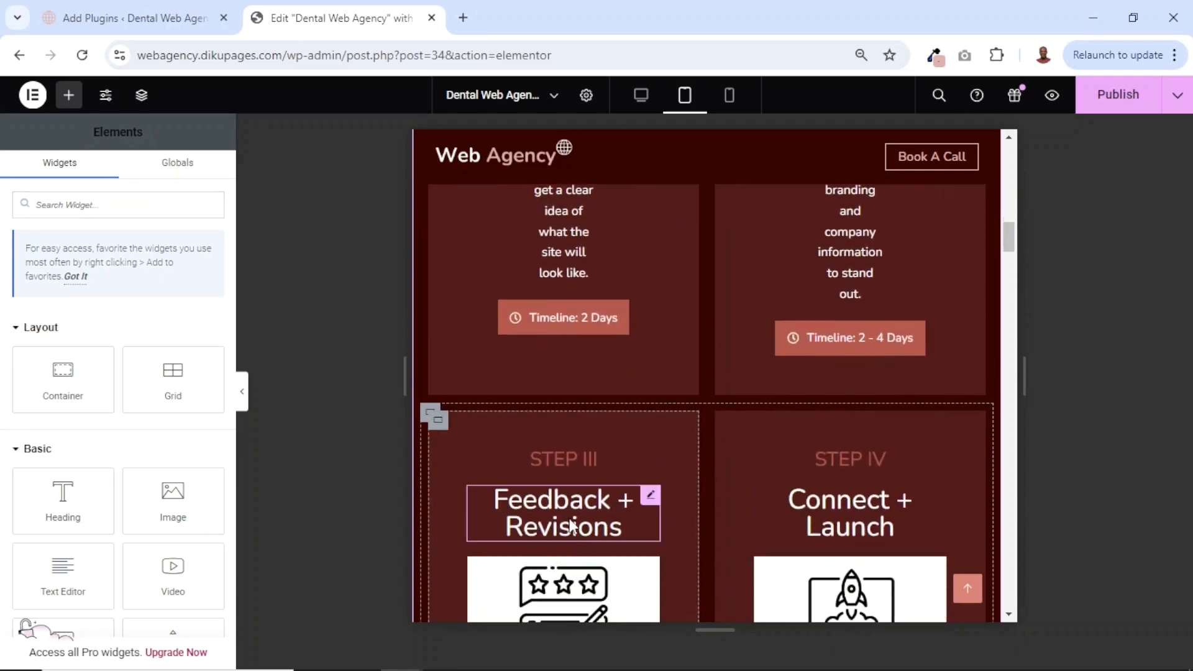
right_click(571, 527)
left_click(612, 315)
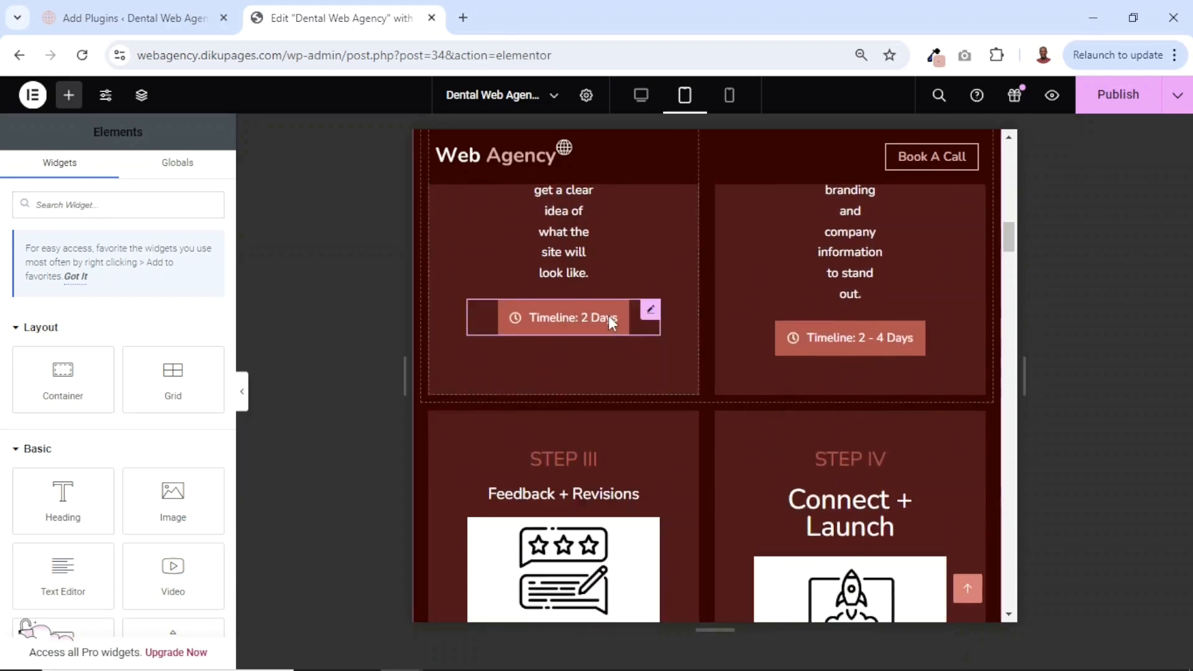
right_click(853, 506)
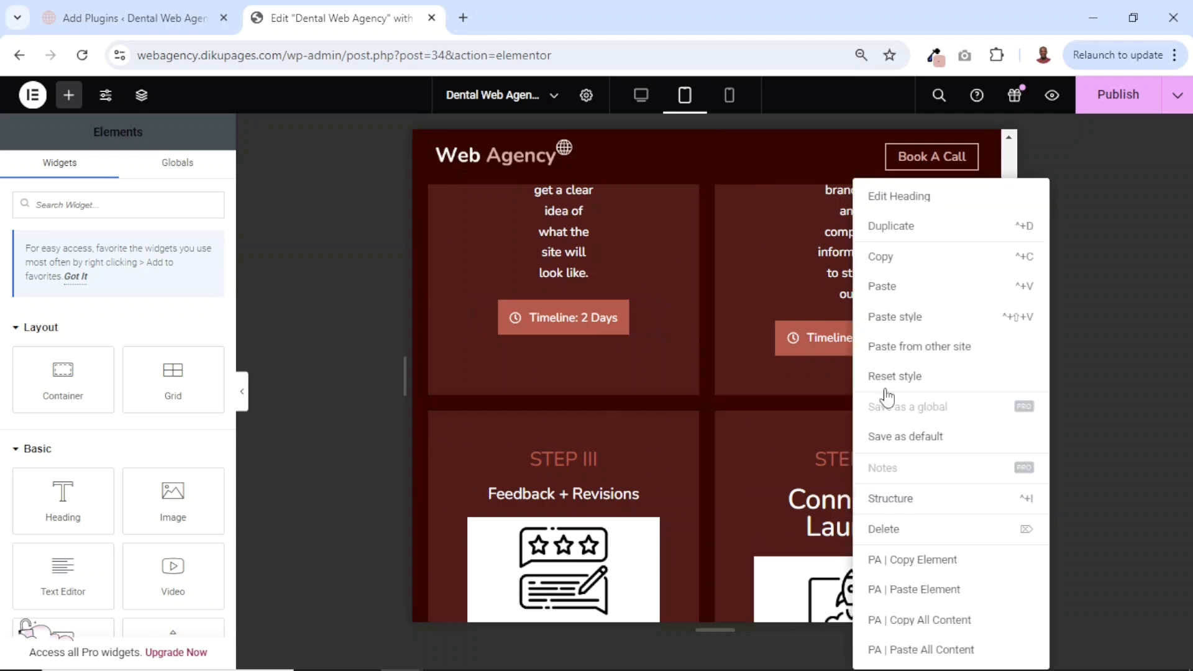
left_click(896, 318)
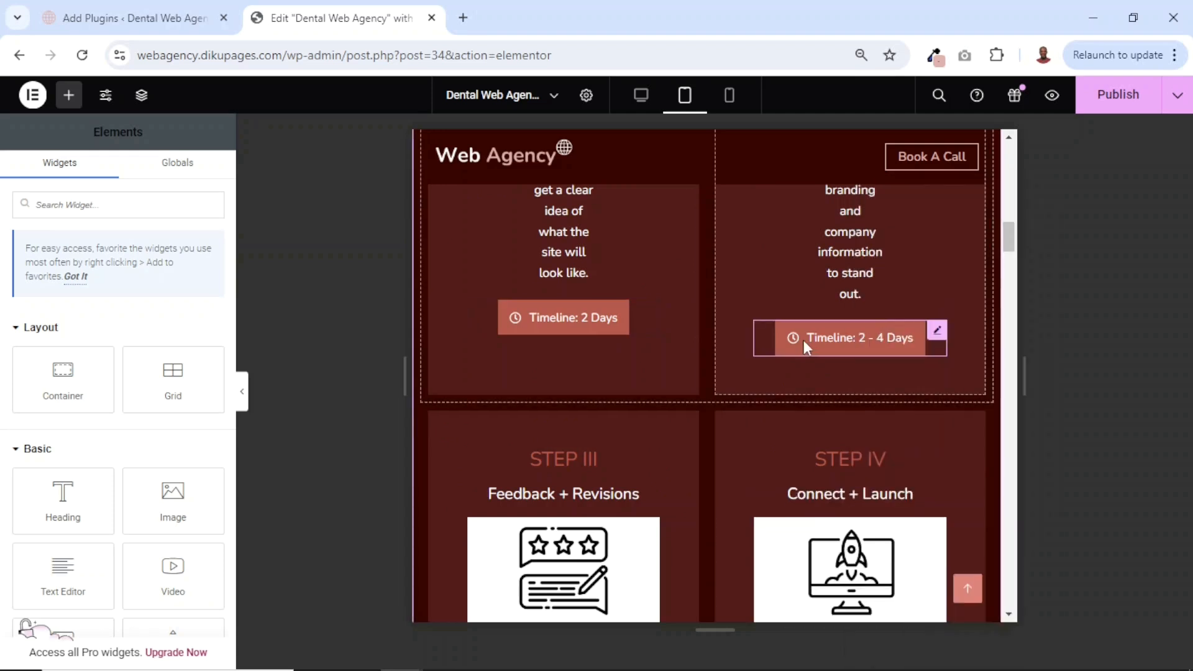
- Set the tablet padding of the Step I and Step II description texts to 0 on all sides
scroll(817, 331, "up", 5)
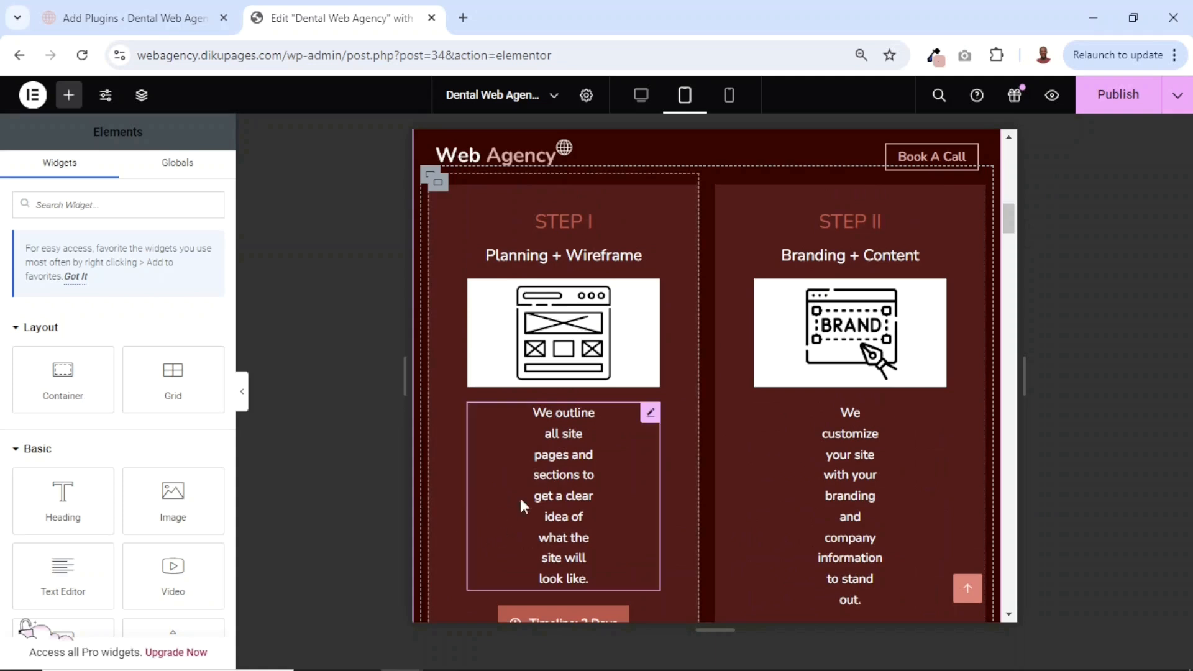
left_click(560, 479)
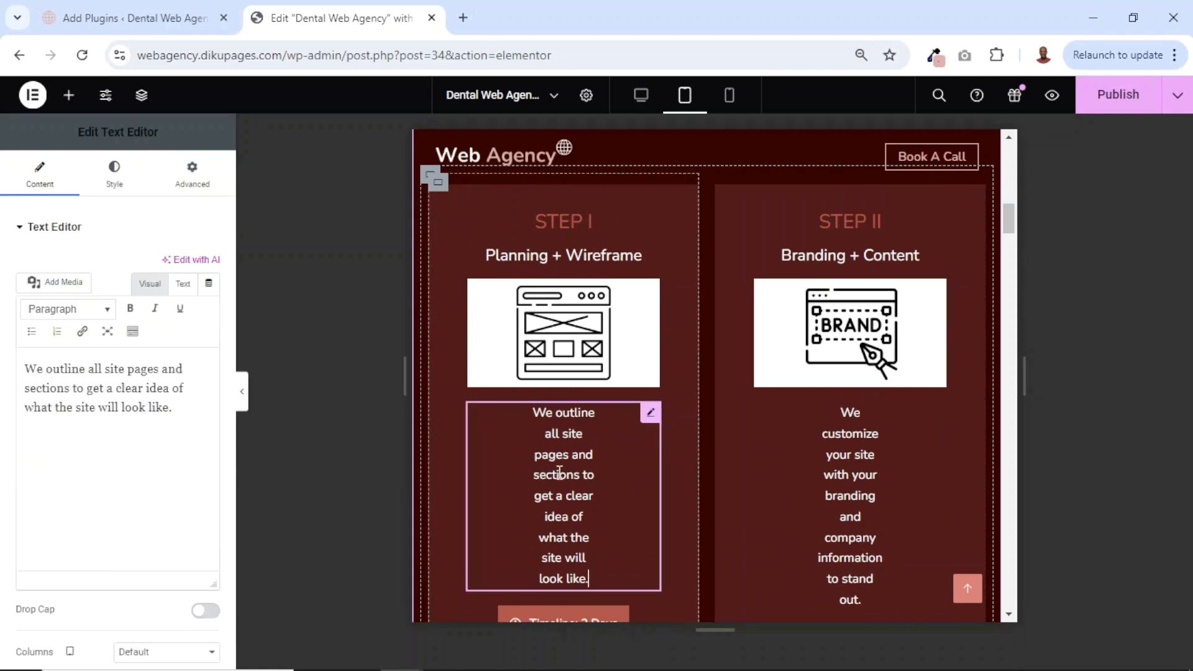
left_click(193, 177)
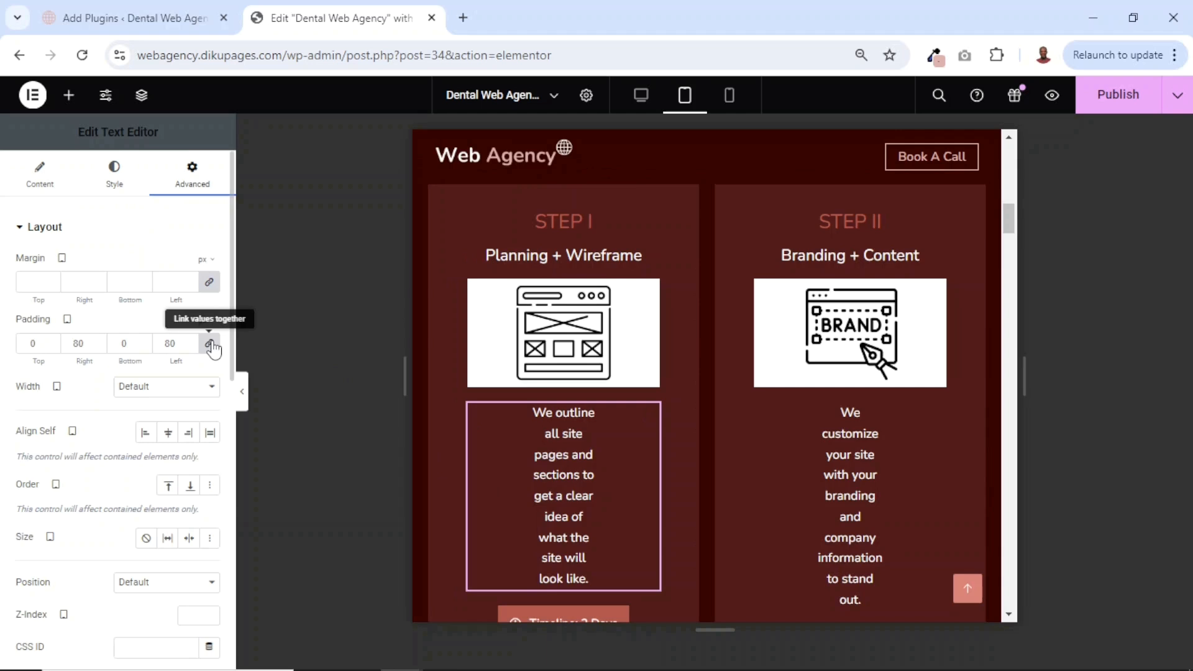
left_click(212, 347)
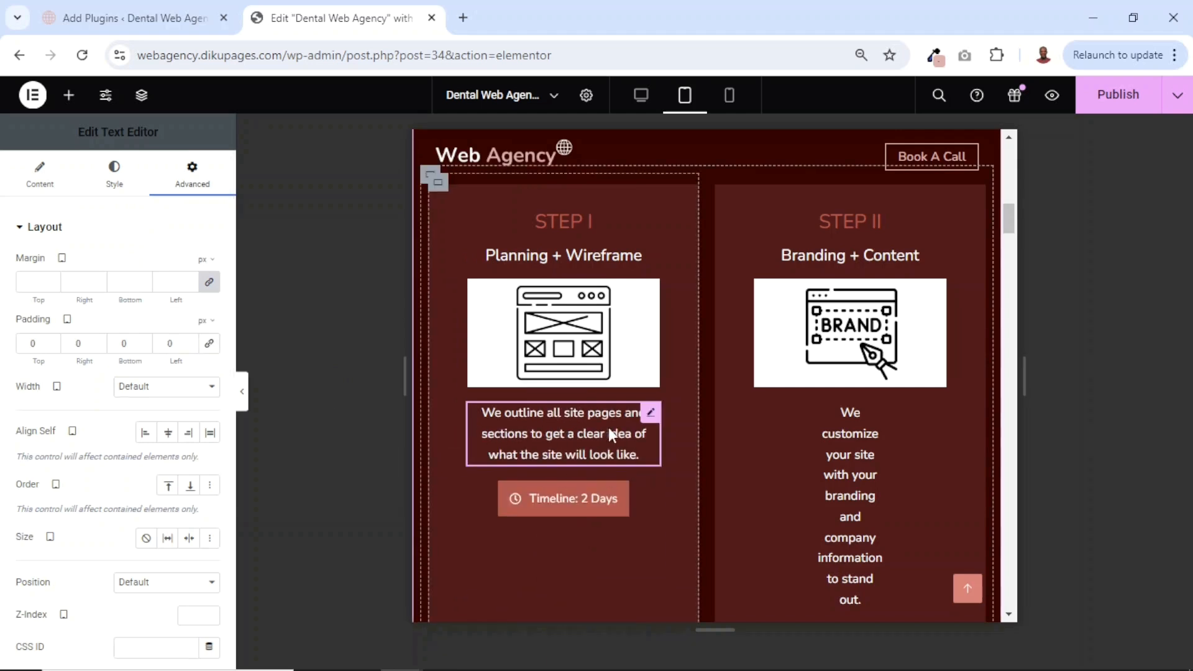
left_click(844, 471)
left_click(191, 186)
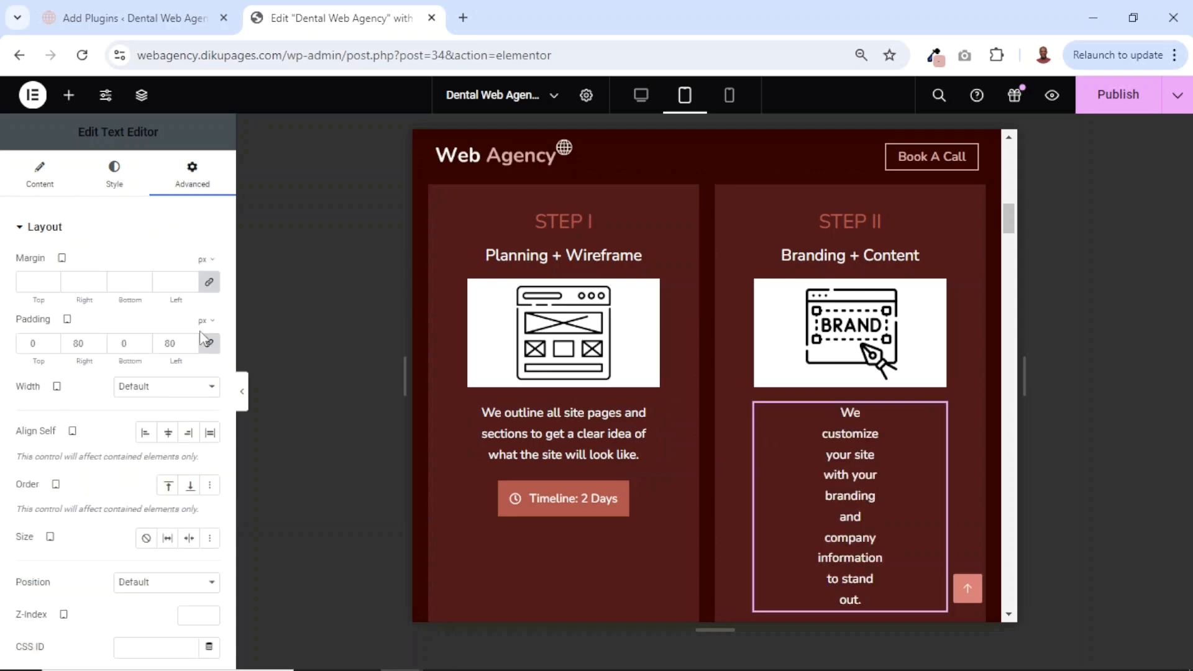
left_click(209, 343)
- Set the tablet padding of the Step III and Step IV description texts to 0 on all sides
scroll(755, 448, "down", 5)
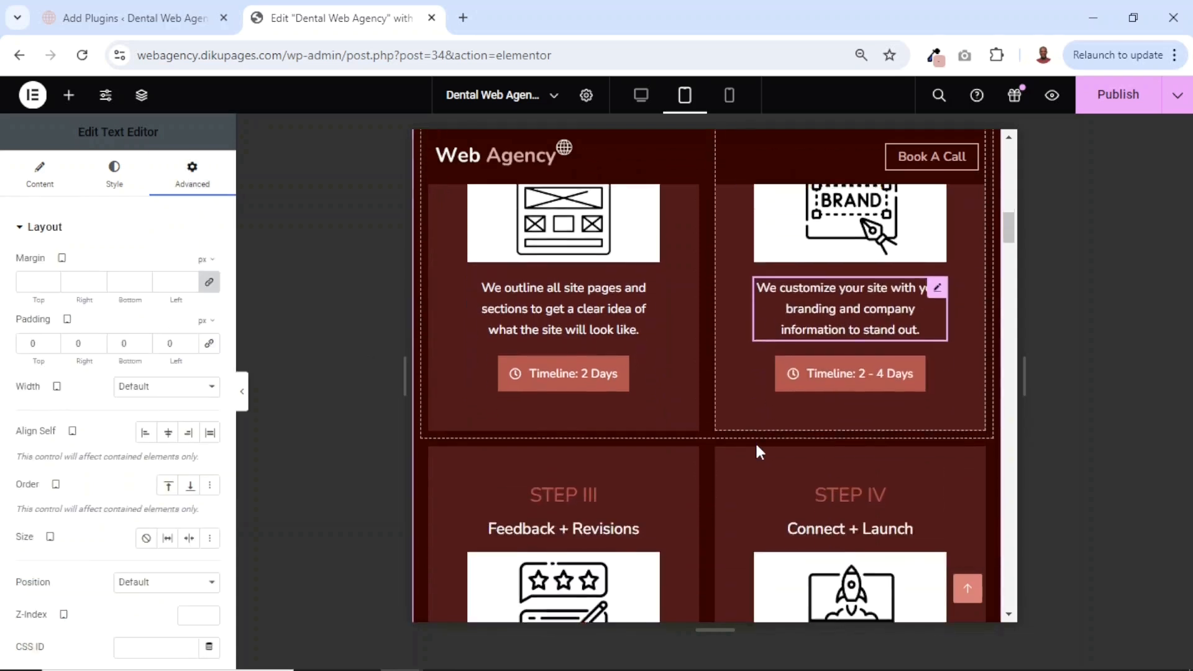
left_click(586, 543)
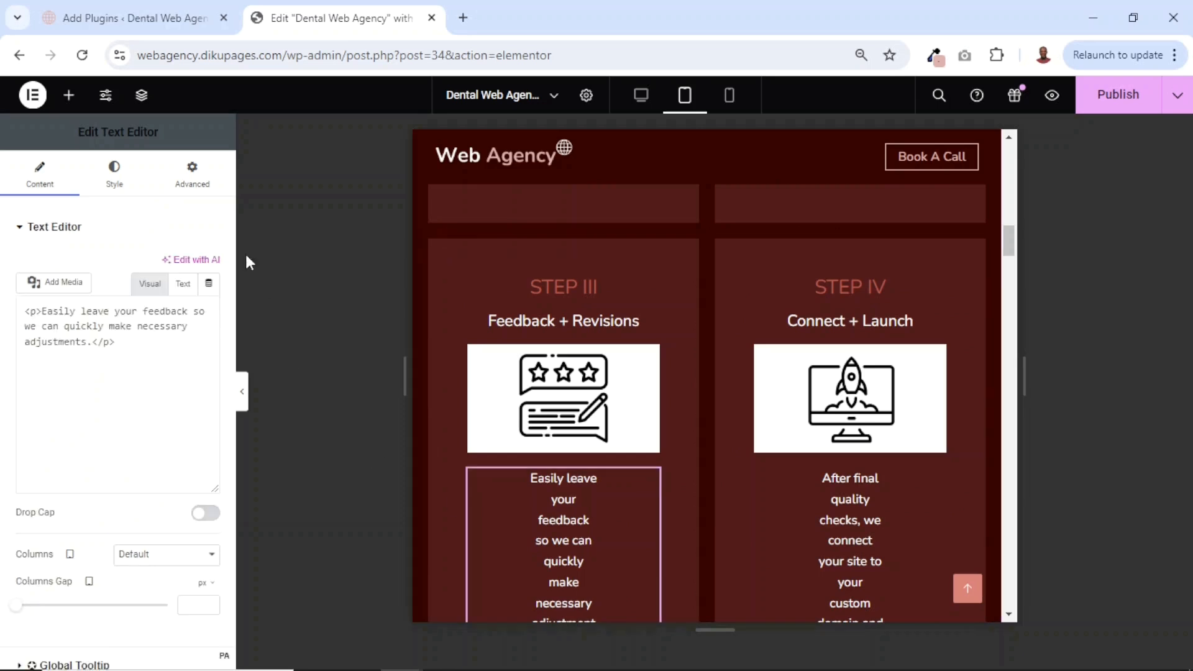
left_click(188, 189)
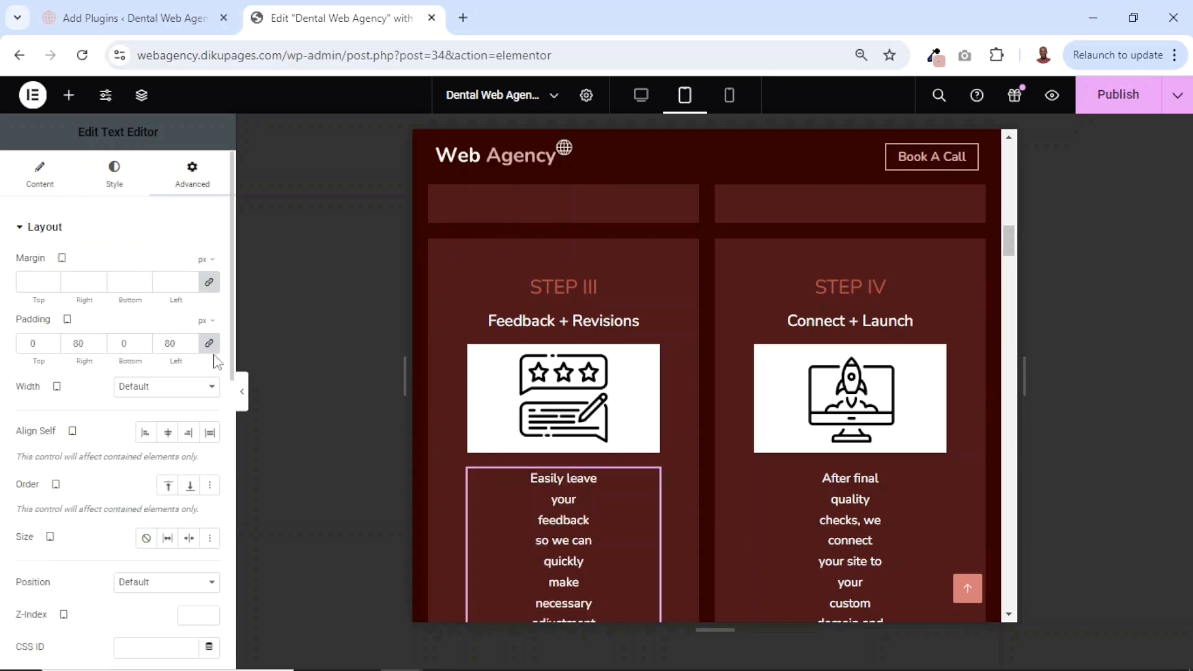
left_click(209, 344)
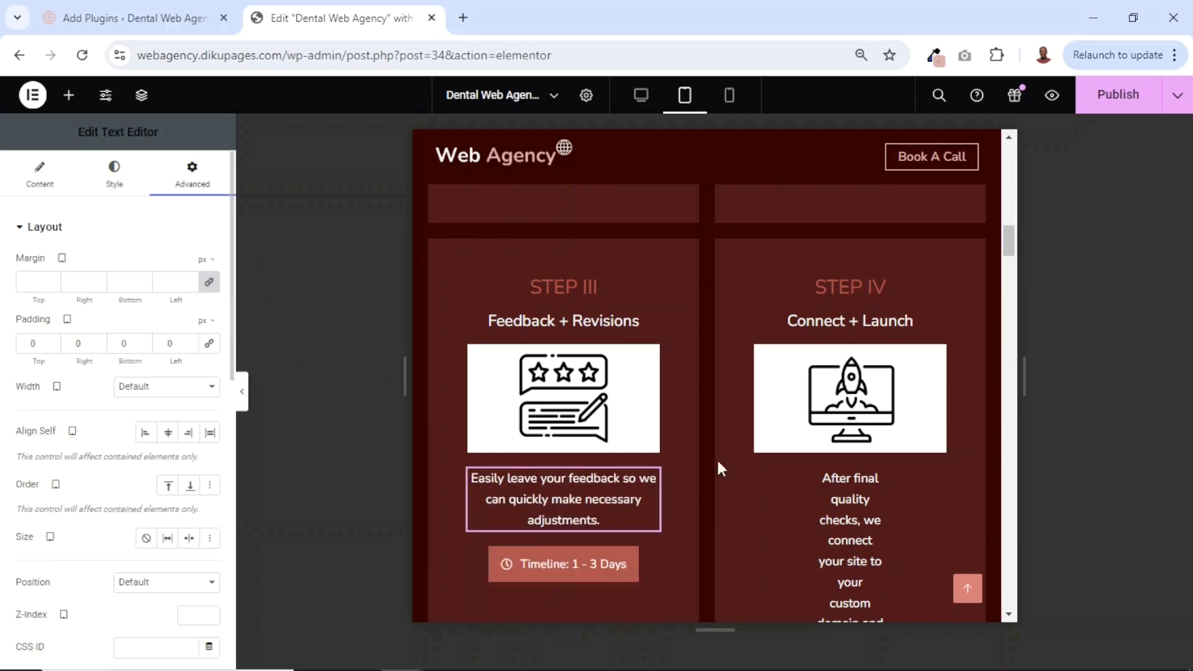
left_click(817, 540)
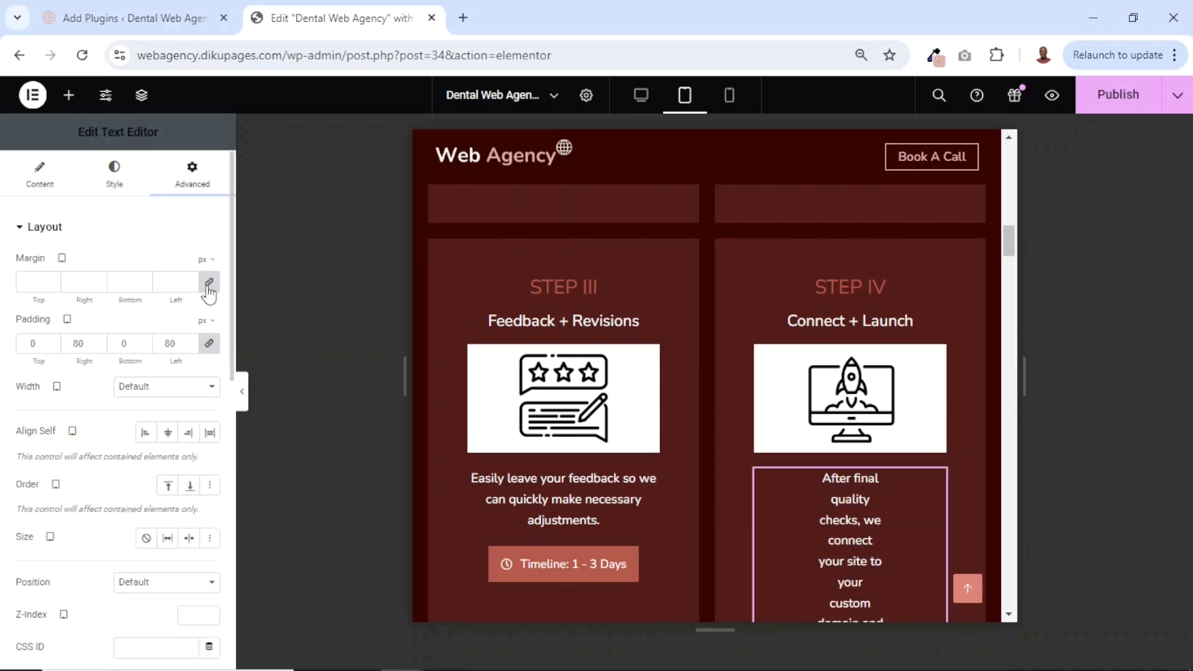
left_click(208, 345)
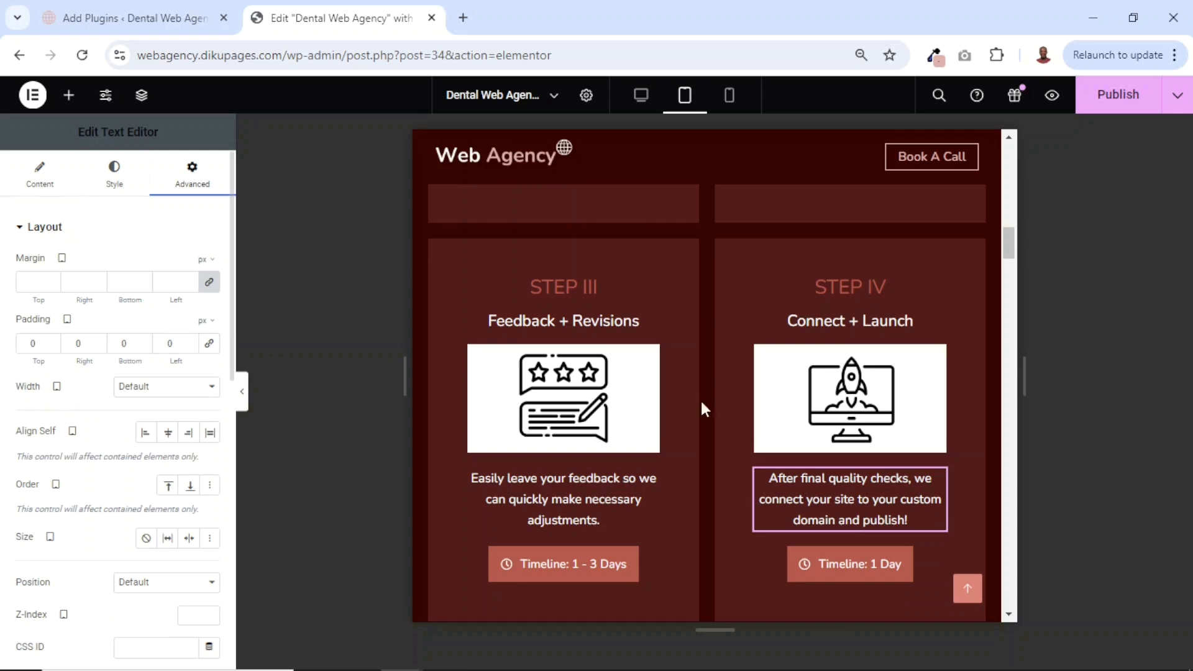
- Copy the "Our proven plug and play website system" heading's style onto the "Why choose us?" heading
scroll(739, 409, "down", 8)
scroll(739, 409, "up", 5)
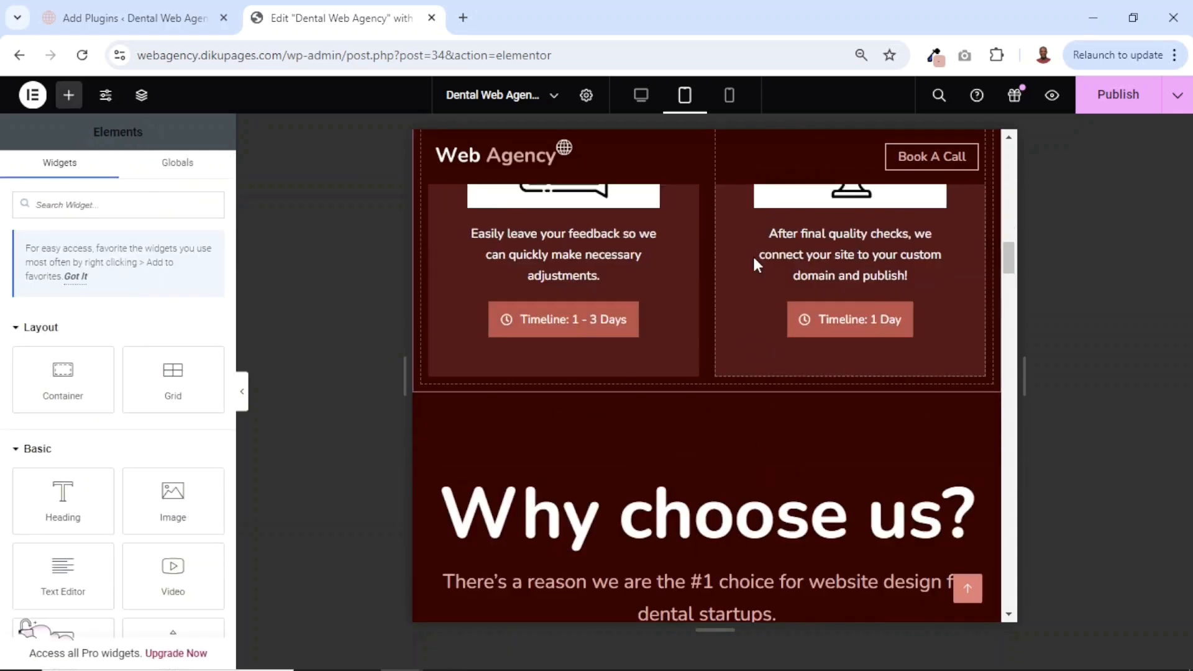
scroll(752, 255, "up", 5)
scroll(757, 264, "up", 1)
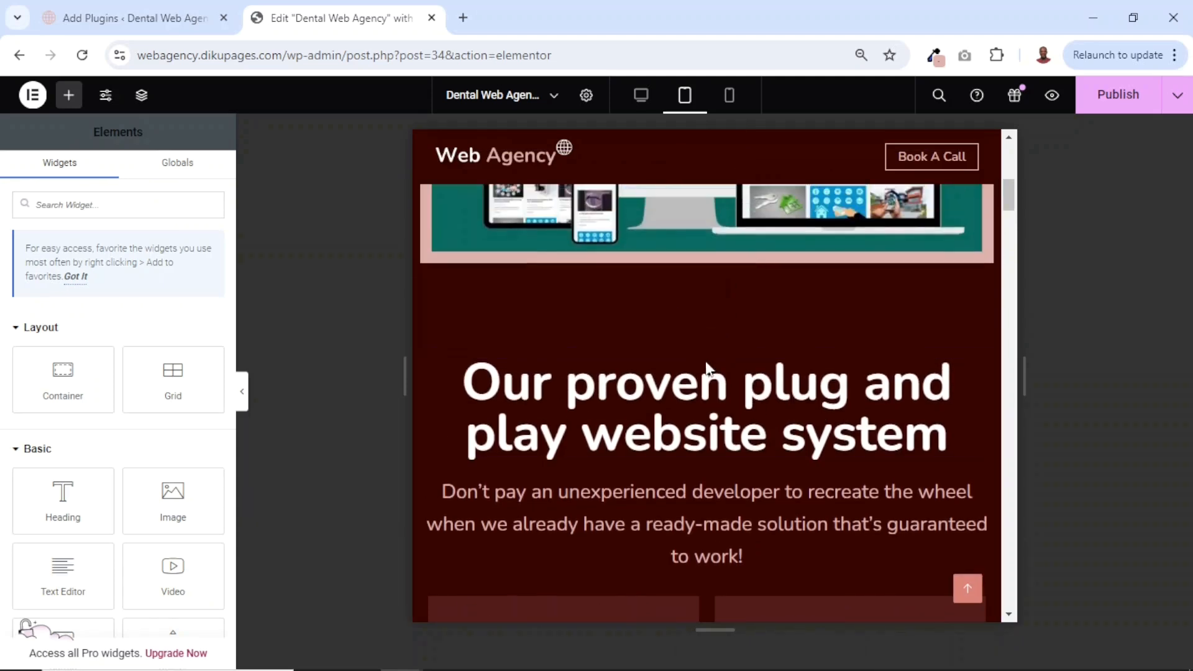
right_click(678, 424)
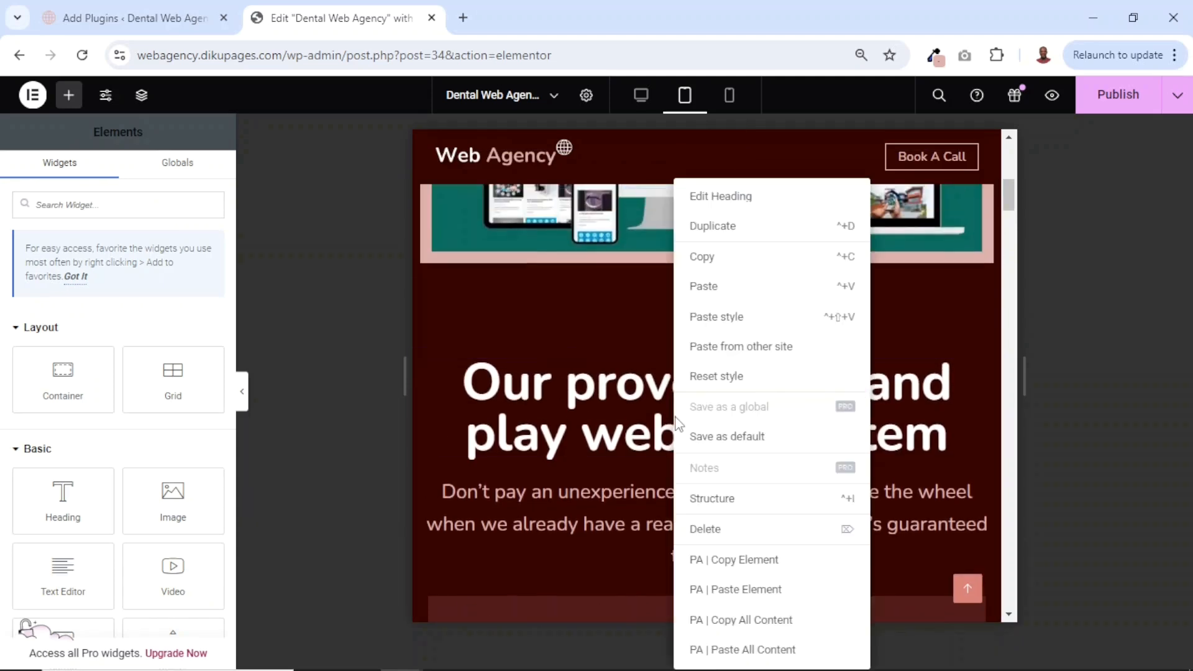
left_click(710, 274)
scroll(730, 397, "down", 6)
scroll(730, 397, "down", 8)
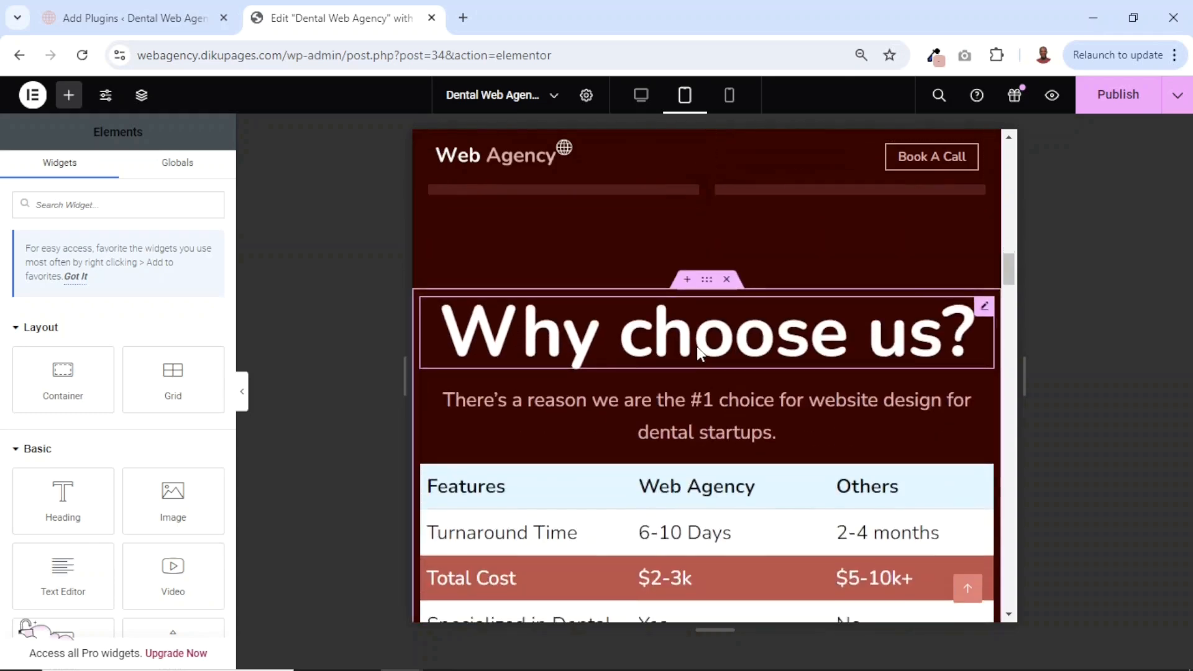
right_click(696, 346)
left_click(737, 316)
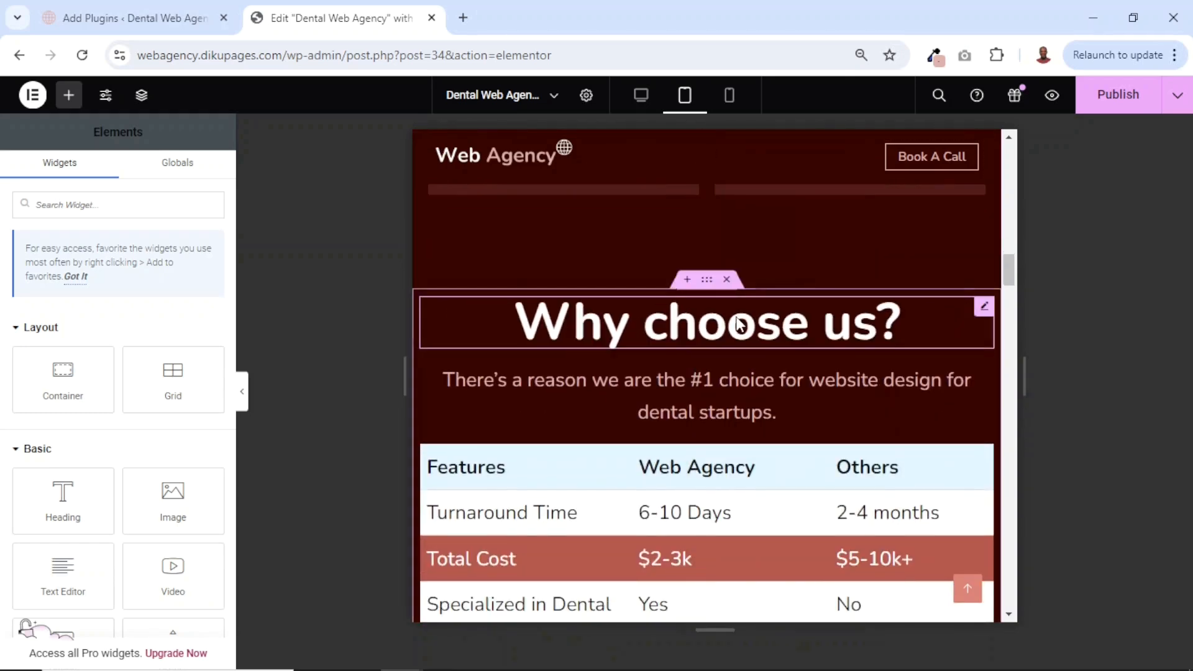
- Paste the copied heading style onto "See some of our recent work", "A few client reviews" and "Answers to your questions"
scroll(735, 491, "down", 10)
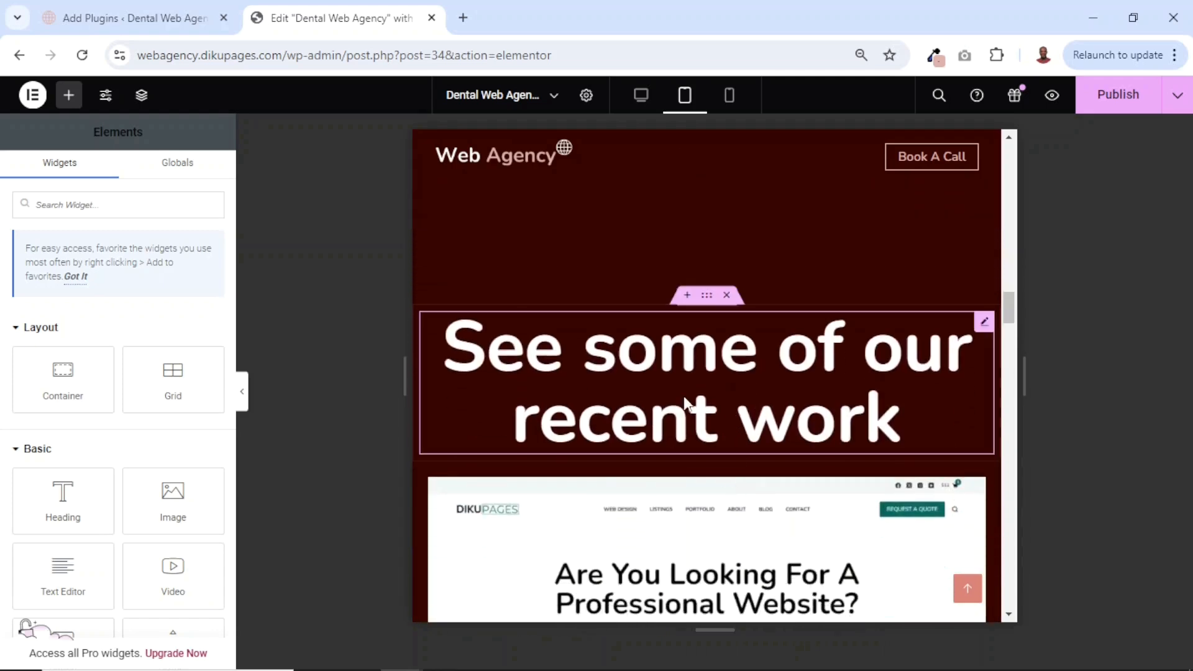
right_click(685, 401)
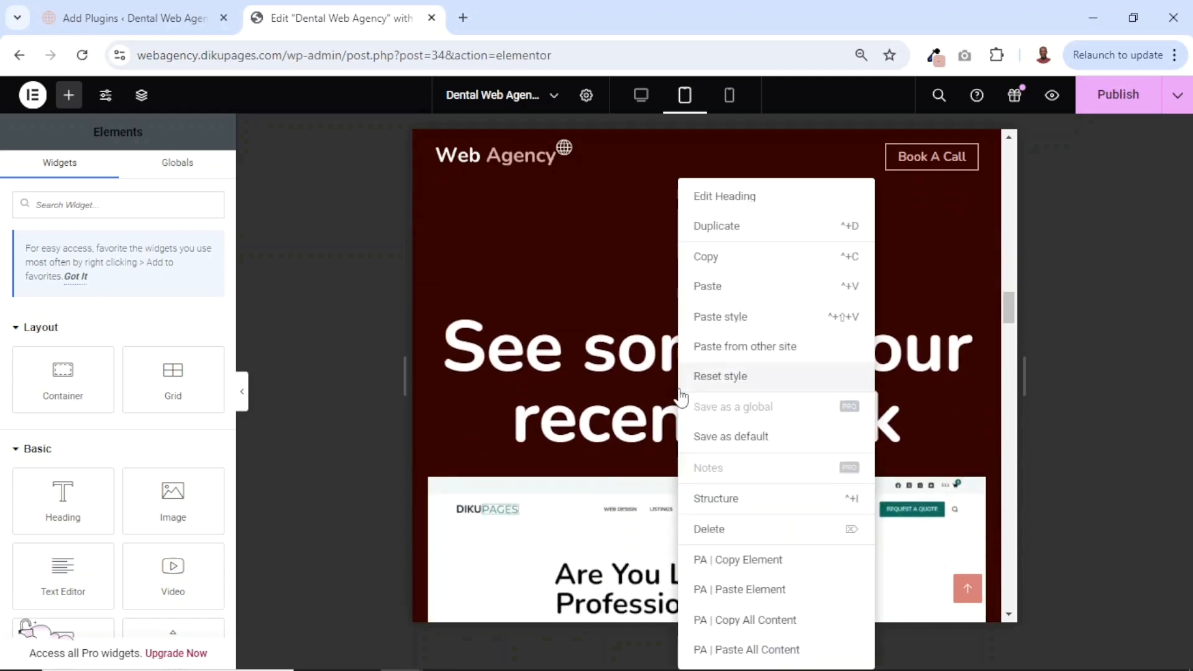
left_click(725, 318)
scroll(724, 318, "down", 8)
scroll(725, 318, "down", 10)
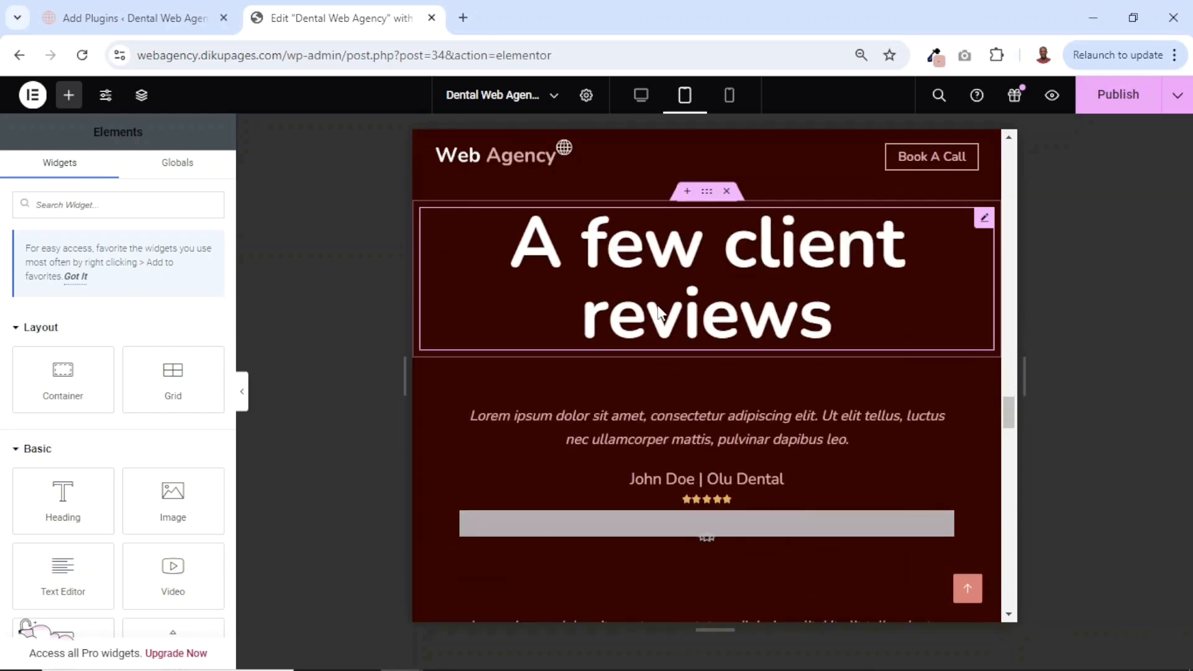
right_click(659, 311)
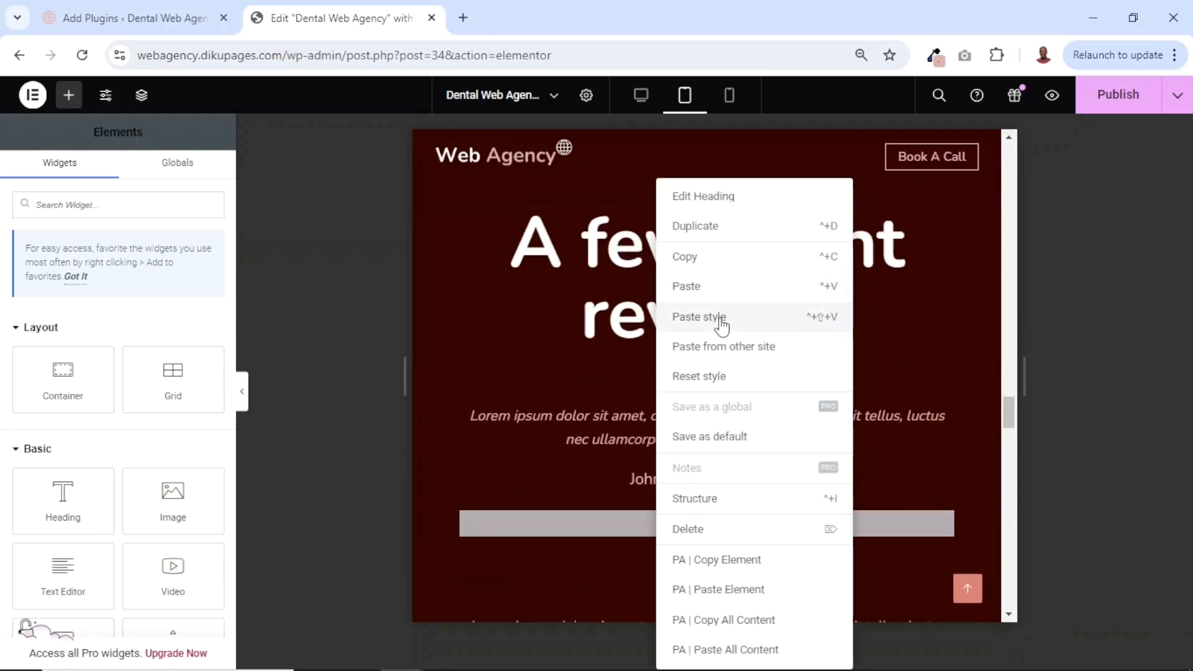
left_click(721, 318)
scroll(721, 323, "down", 5)
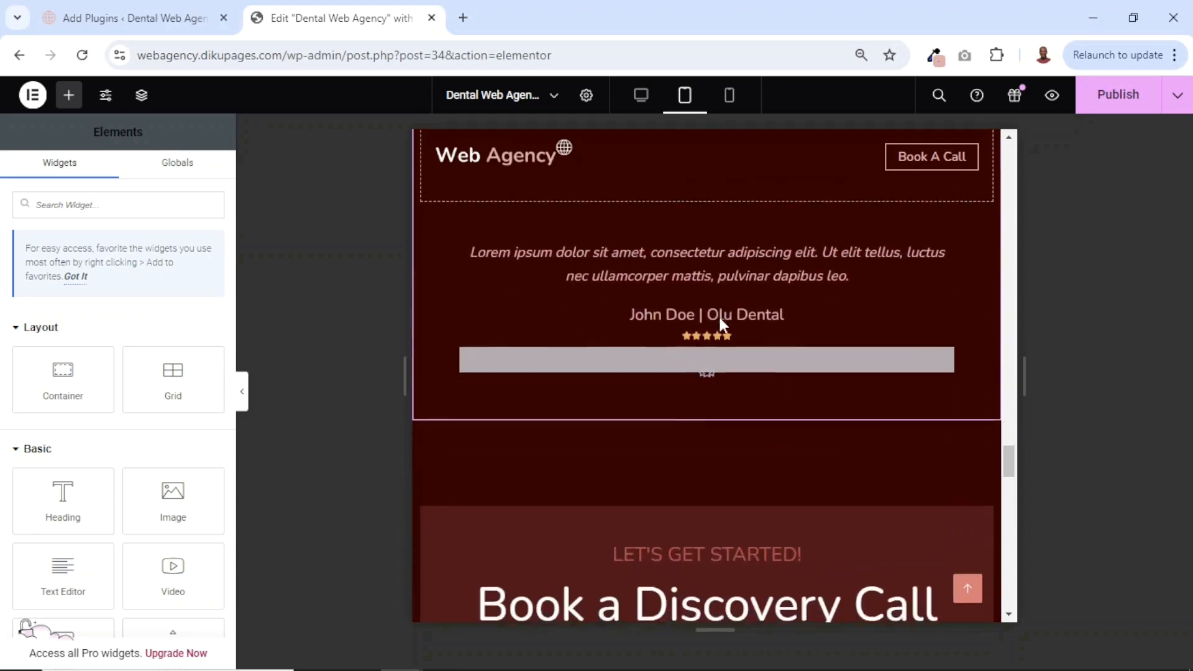
scroll(721, 320, "down", 10)
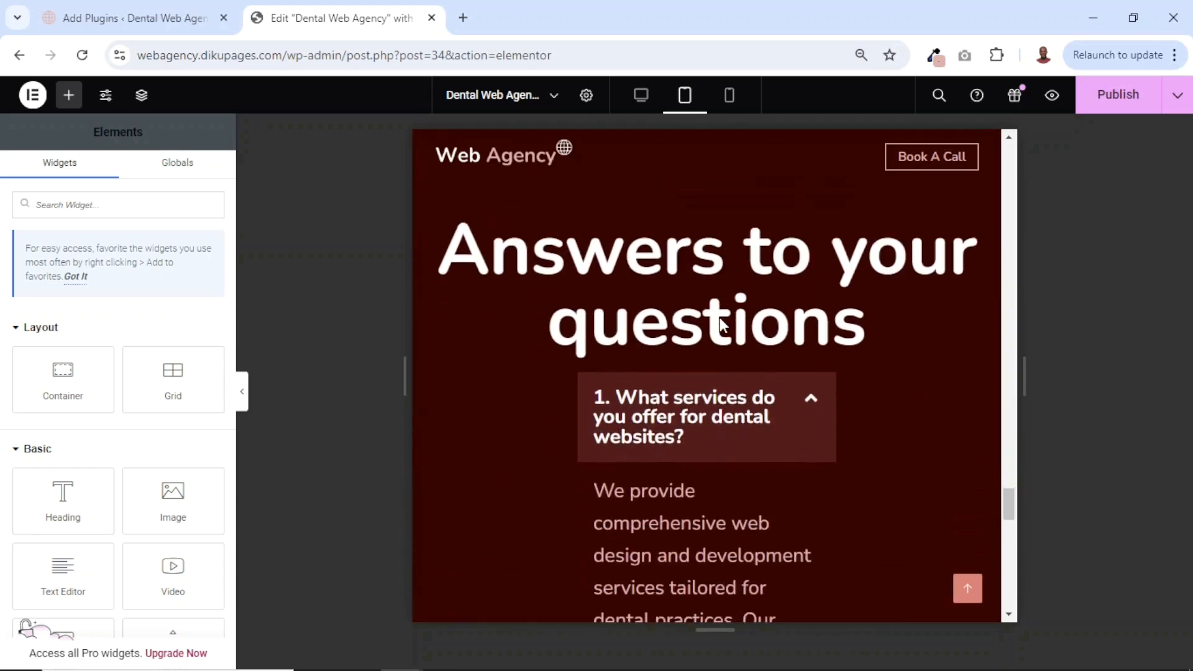
right_click(676, 321)
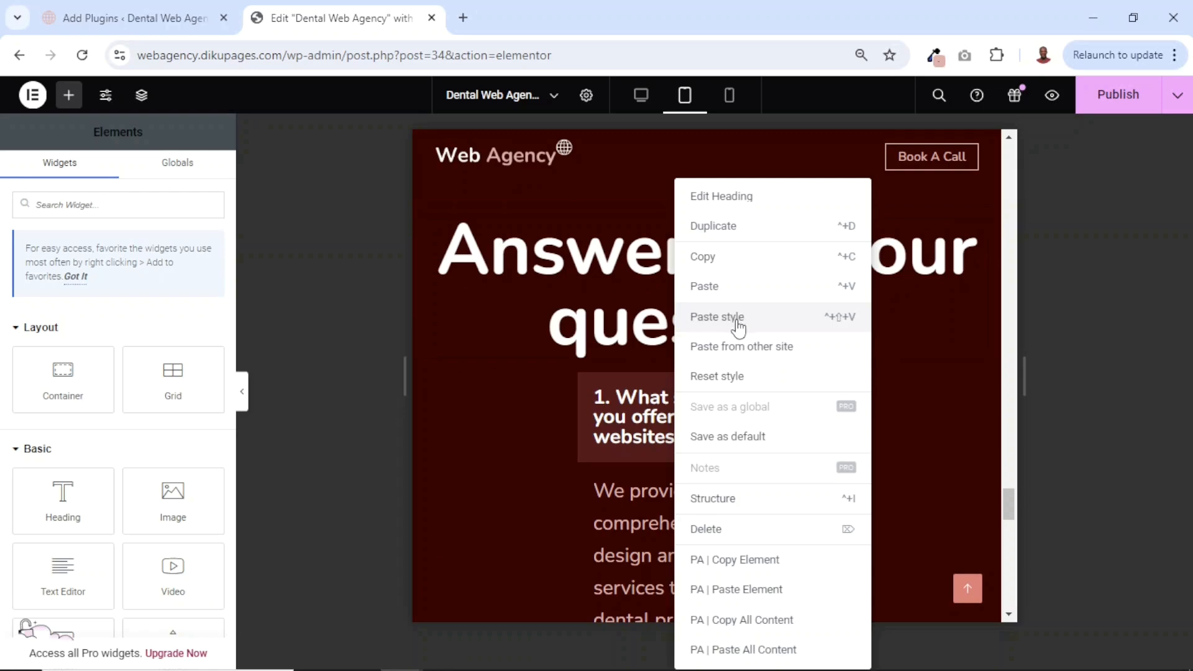
left_click(738, 323)
- Review the tablet layout from the step cards through the comparison table, portfolio and client reviews to the FAQ section
scroll(737, 323, "up", 8)
scroll(737, 322, "up", 10)
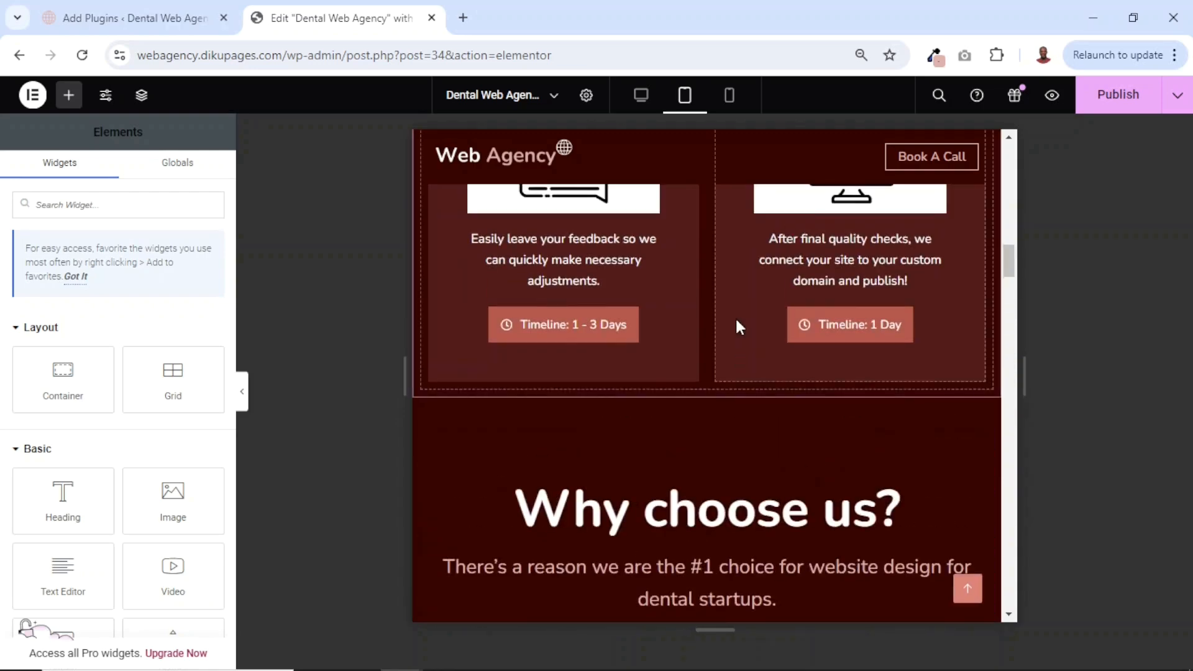
scroll(736, 322, "up", 4)
scroll(735, 322, "down", 10)
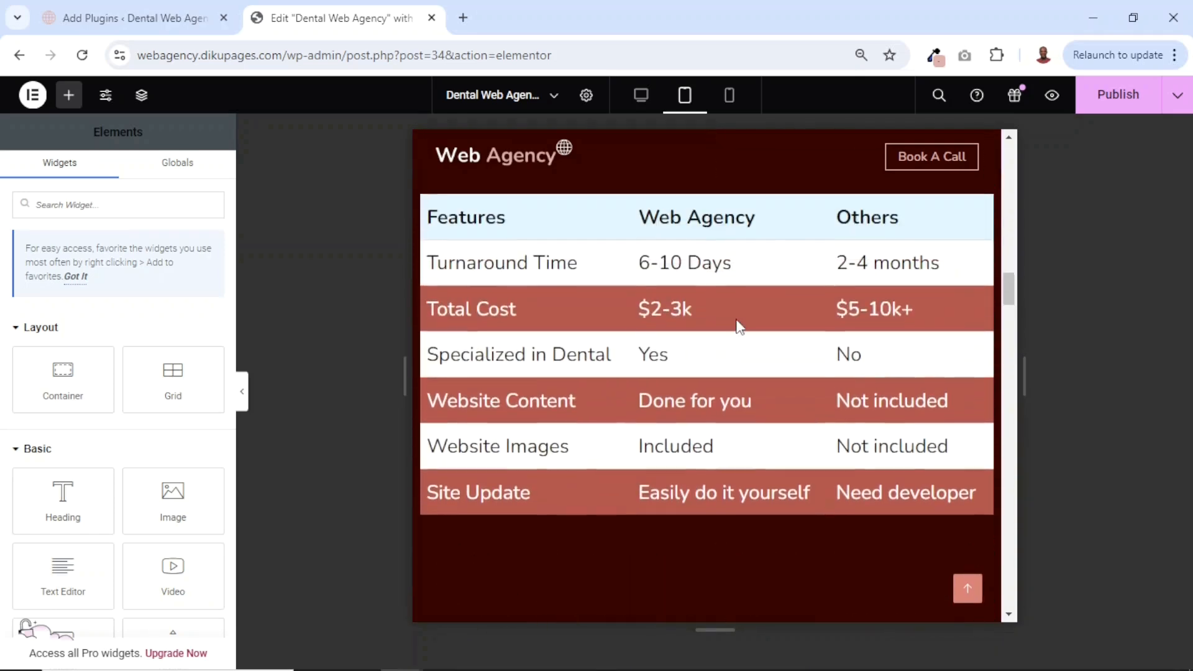
scroll(740, 330, "up", 3)
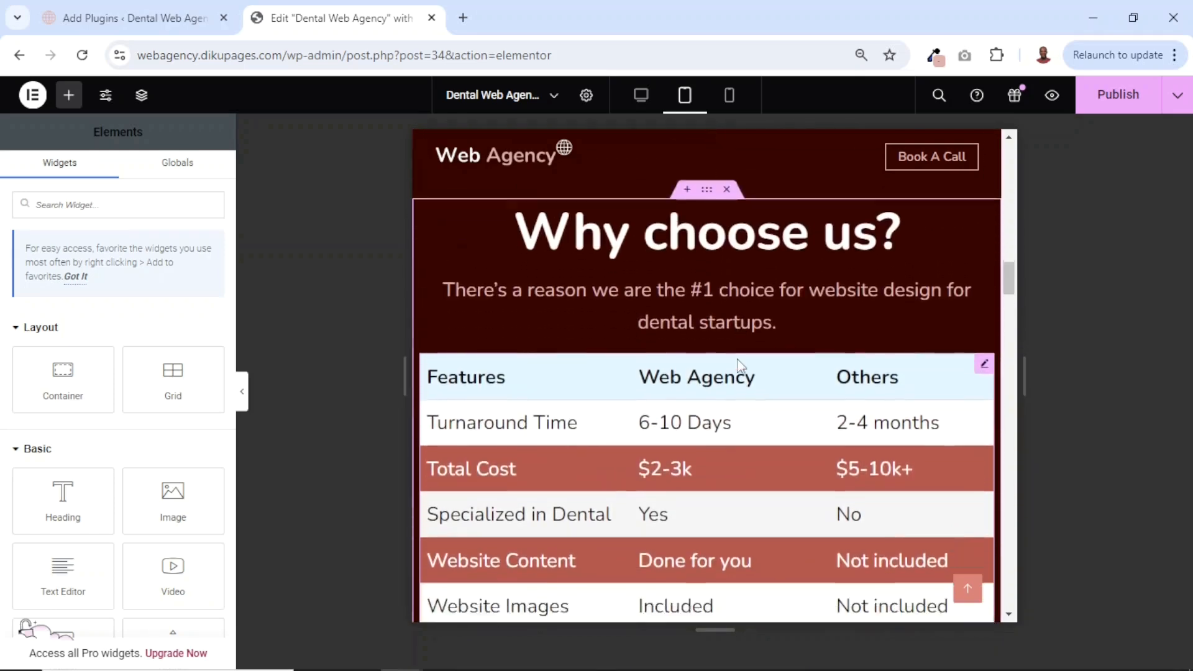
scroll(739, 367, "down", 12)
scroll(737, 361, "down", 12)
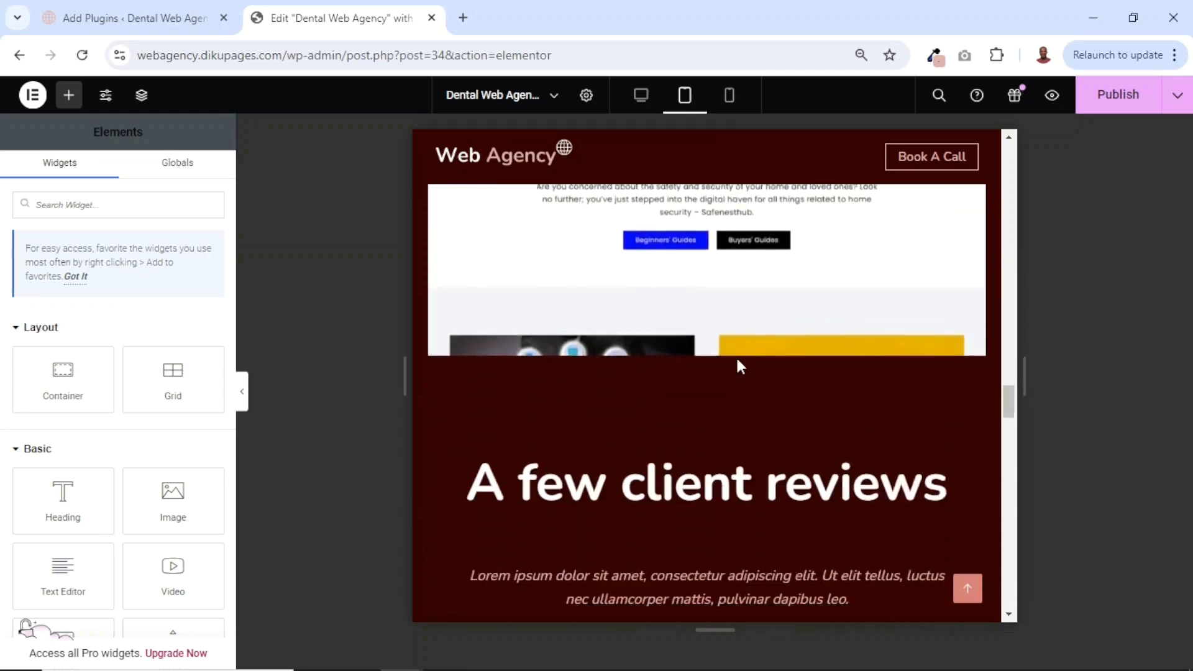
scroll(736, 359, "down", 2)
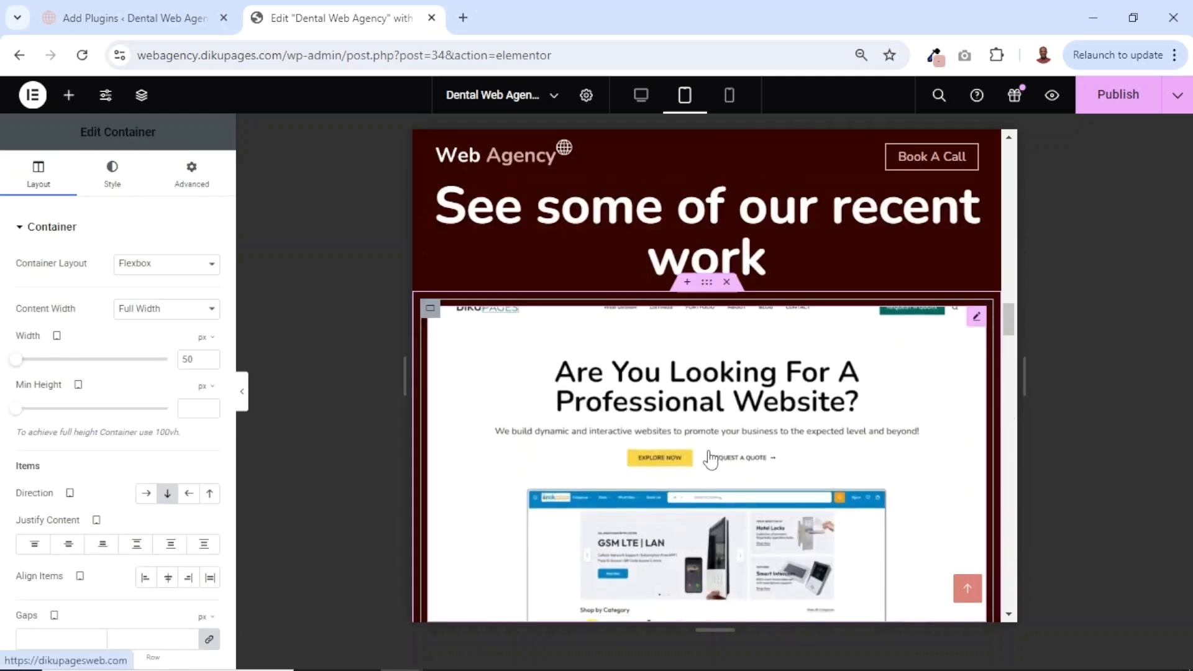
scroll(708, 458, "down", 20)
scroll(708, 458, "up", 2)
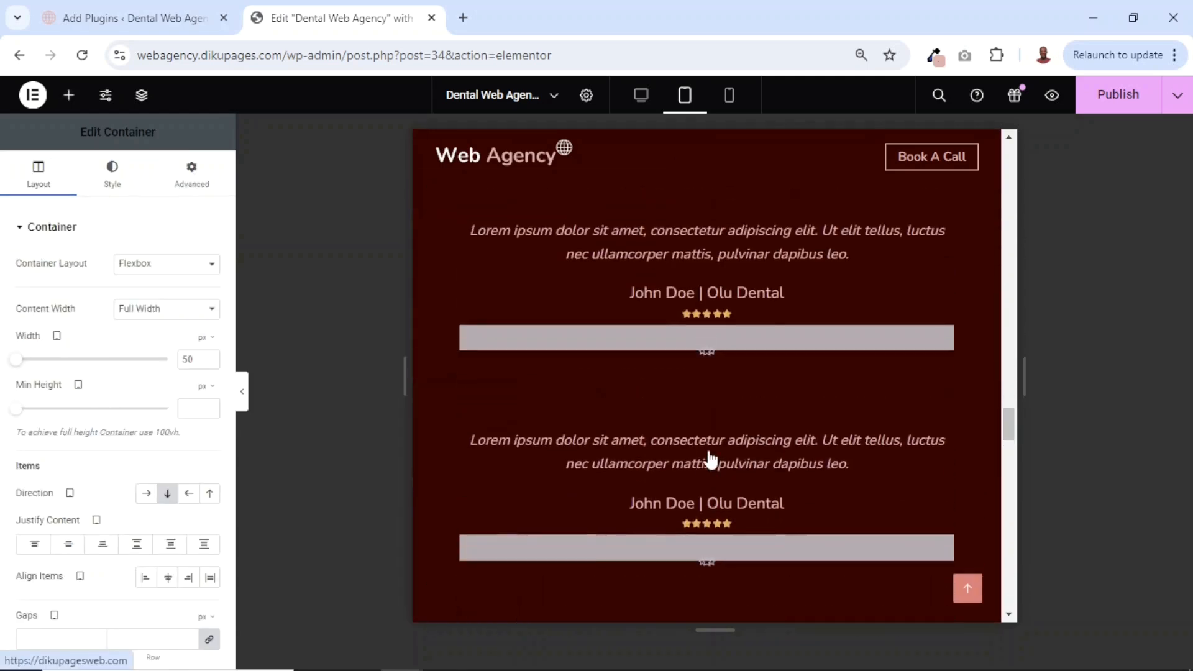
scroll(712, 460, "up", 10)
scroll(709, 458, "down", 12)
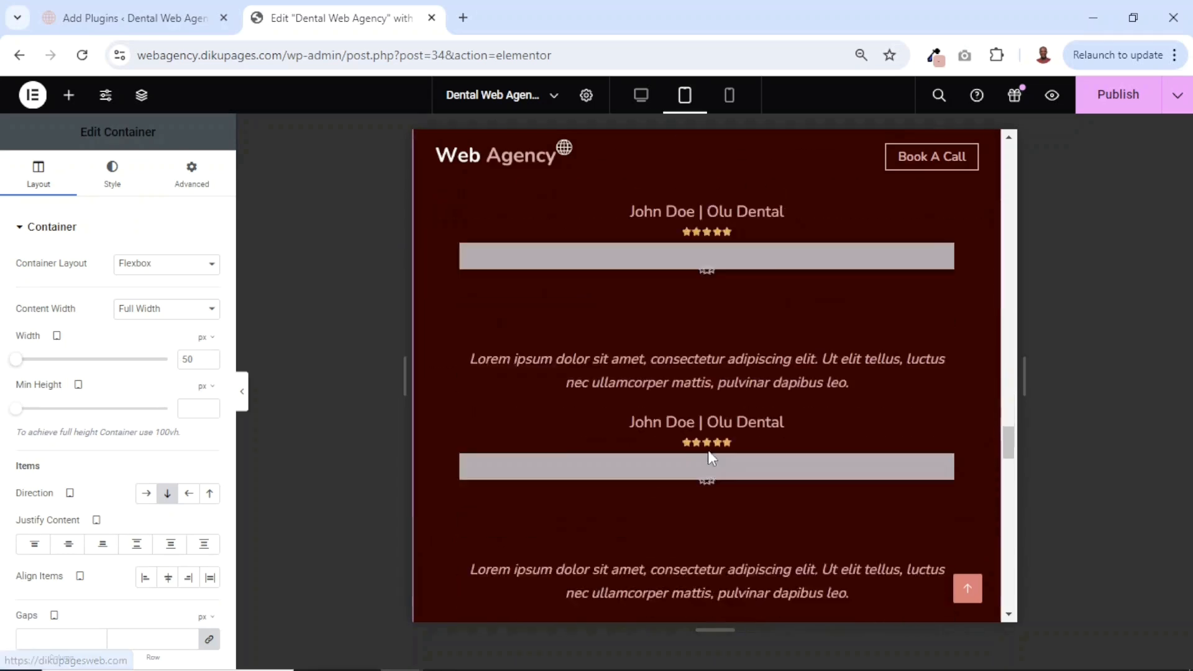
scroll(707, 450, "down", 8)
scroll(719, 426, "down", 5)
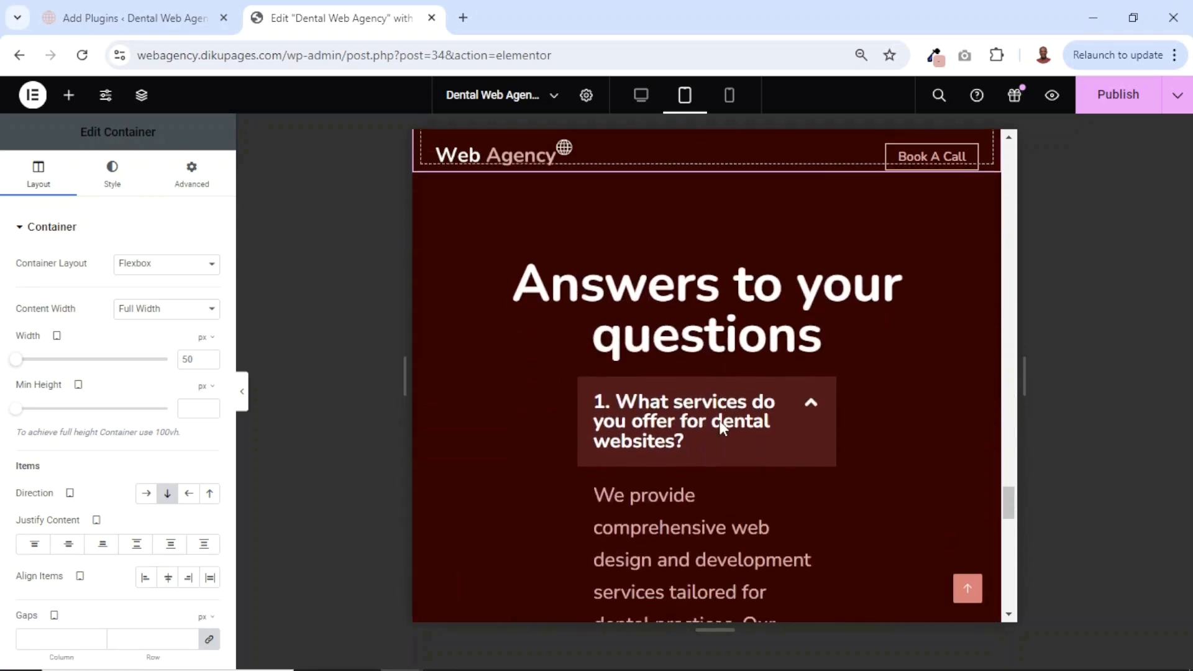
scroll(719, 425, "down", 4)
scroll(719, 424, "up", 4)
scroll(720, 425, "down", 6)
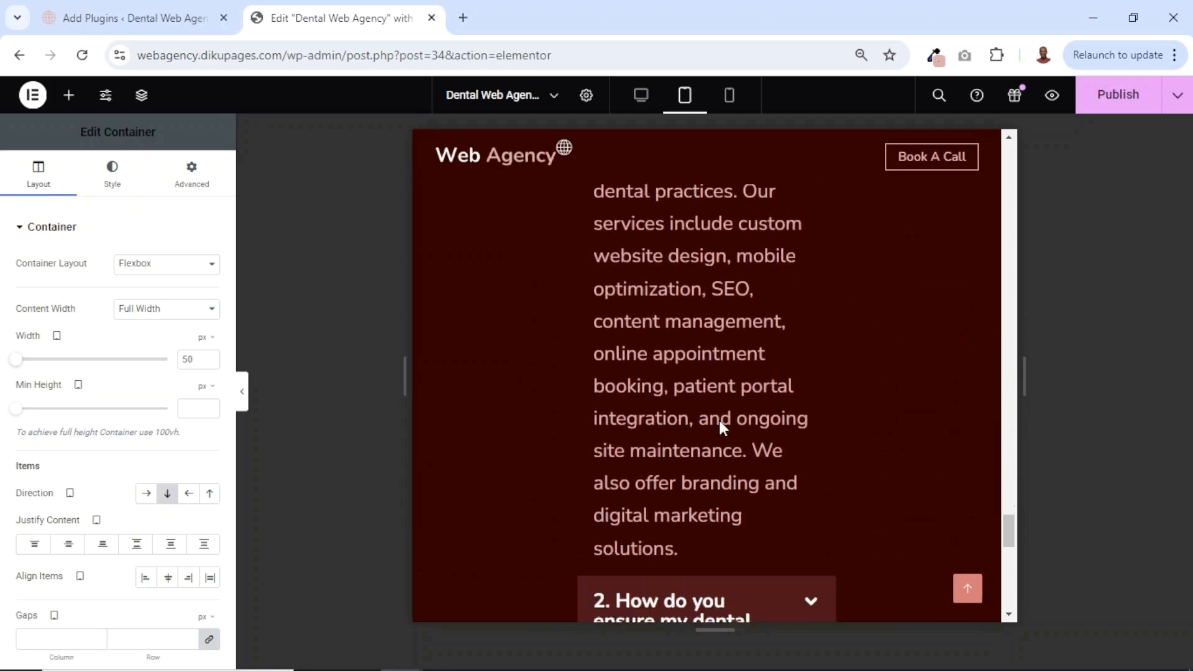
scroll(720, 425, "down", 1)
- Set the FAQ accordion's tablet margin to 20 px right and left, with 0 at the top and bottom
scroll(719, 427, "up", 8)
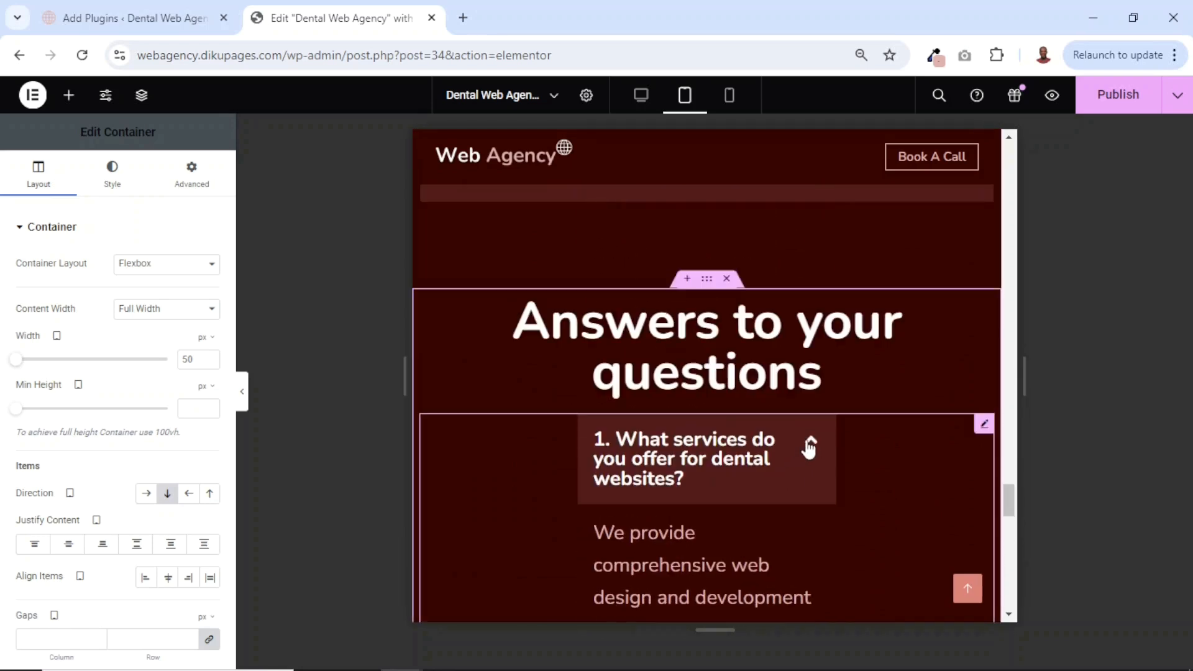
left_click(759, 496)
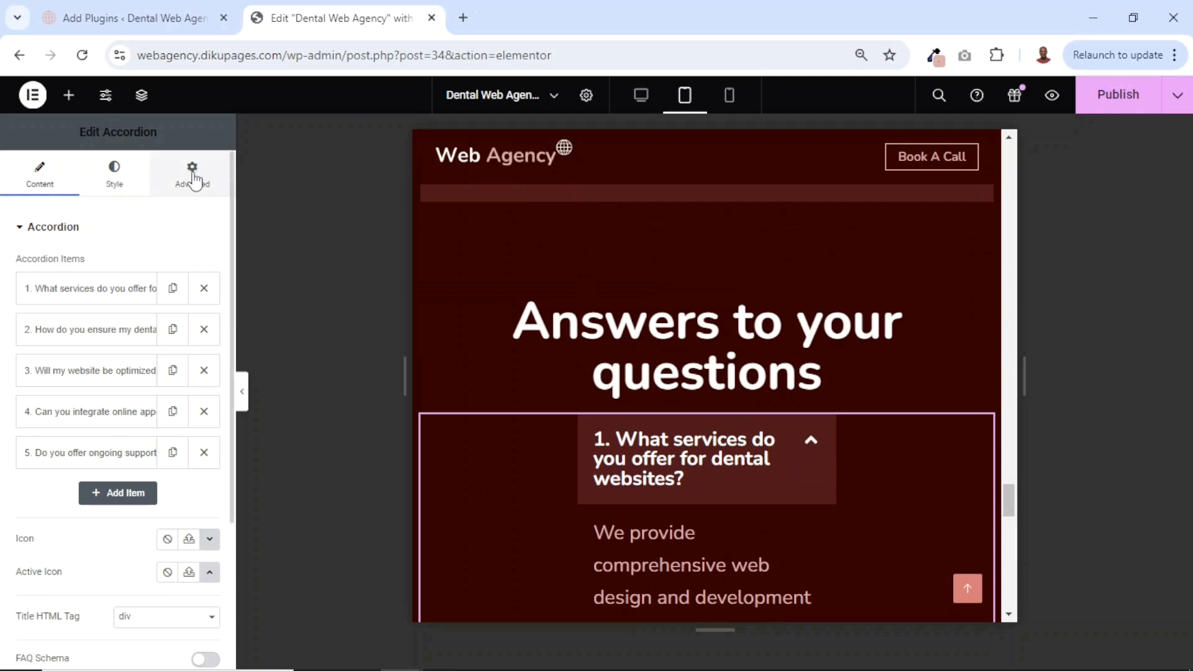
left_click(194, 181)
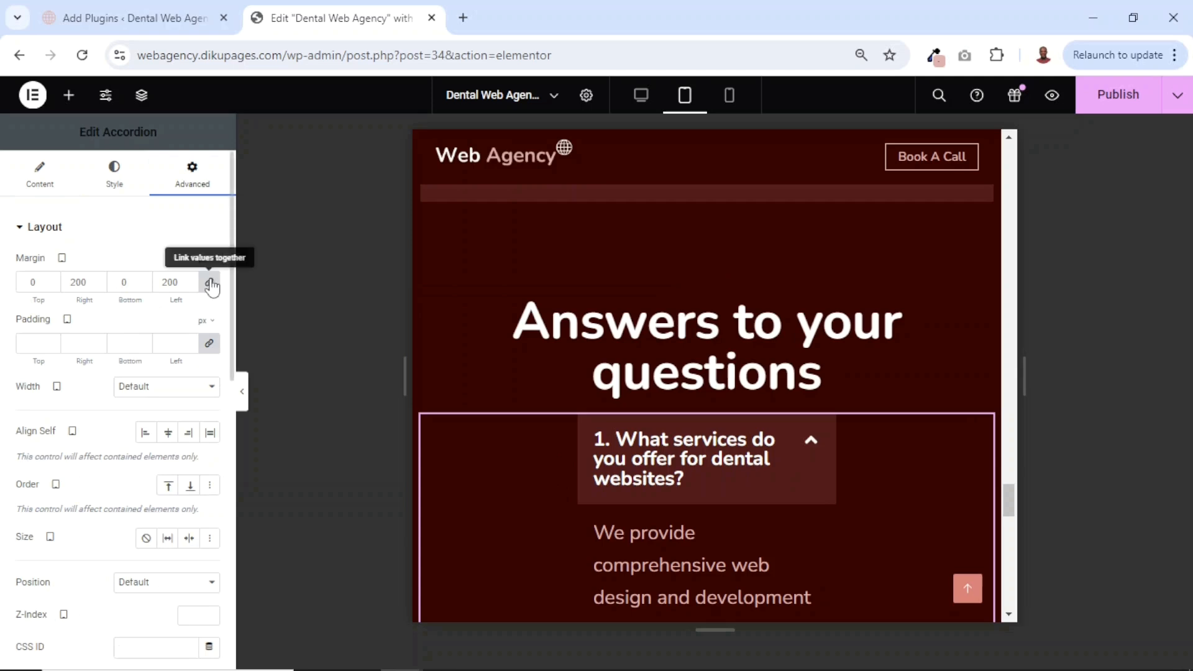
left_click(210, 282)
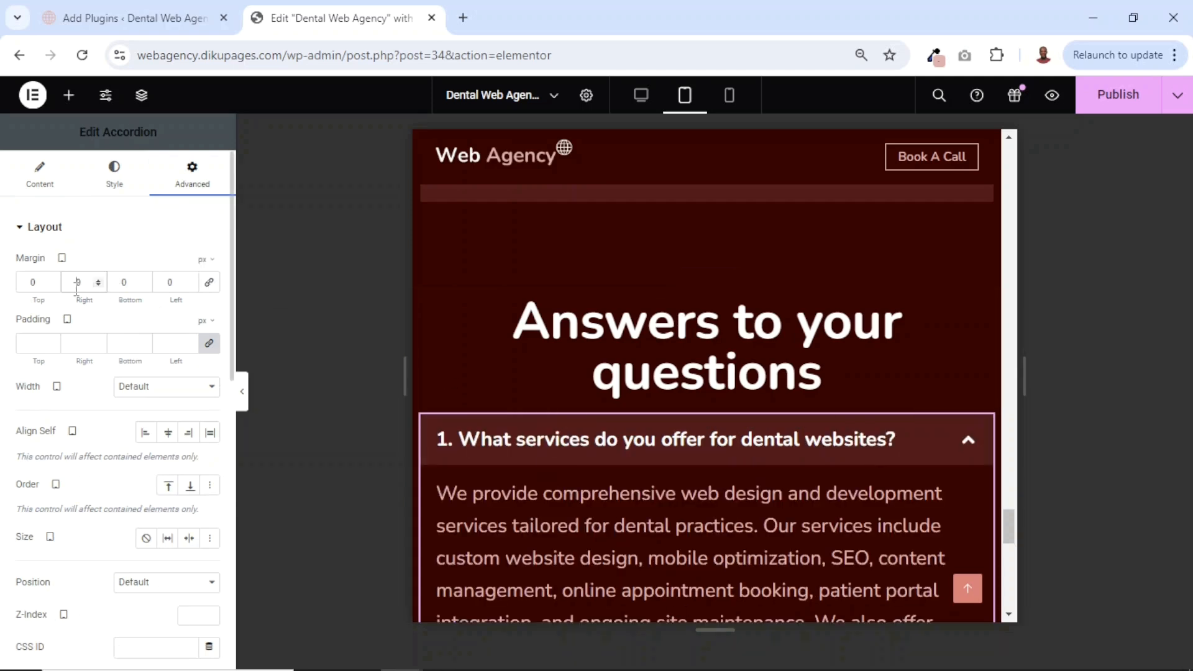
type("3")
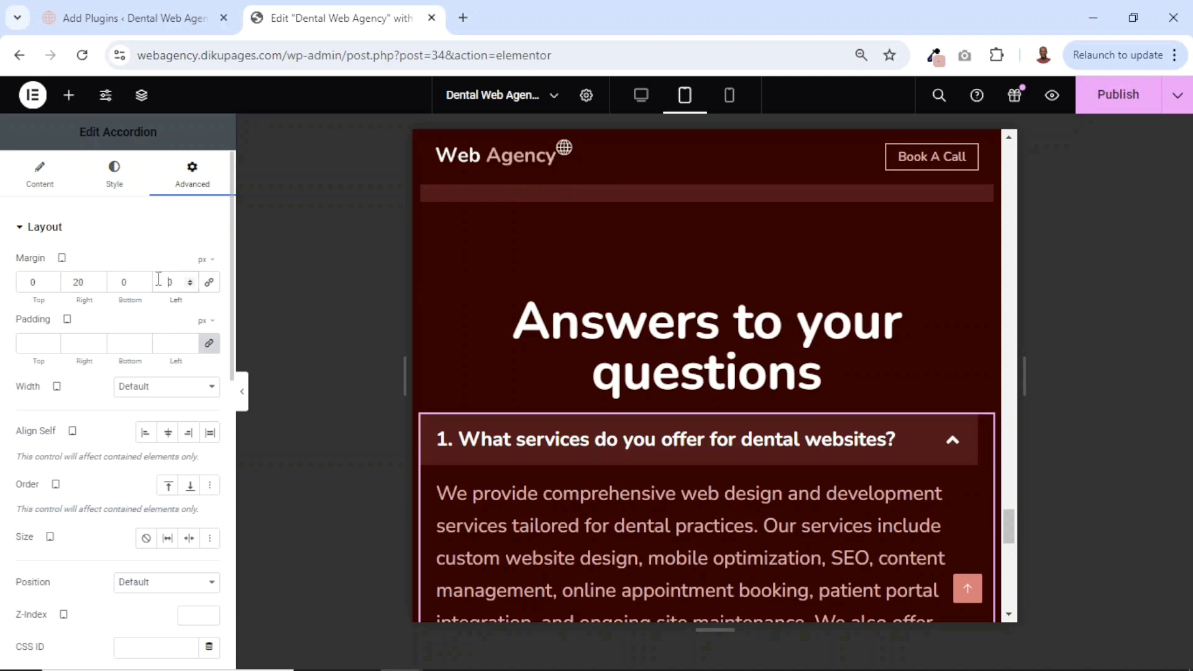
left_click(158, 282)
type("2")
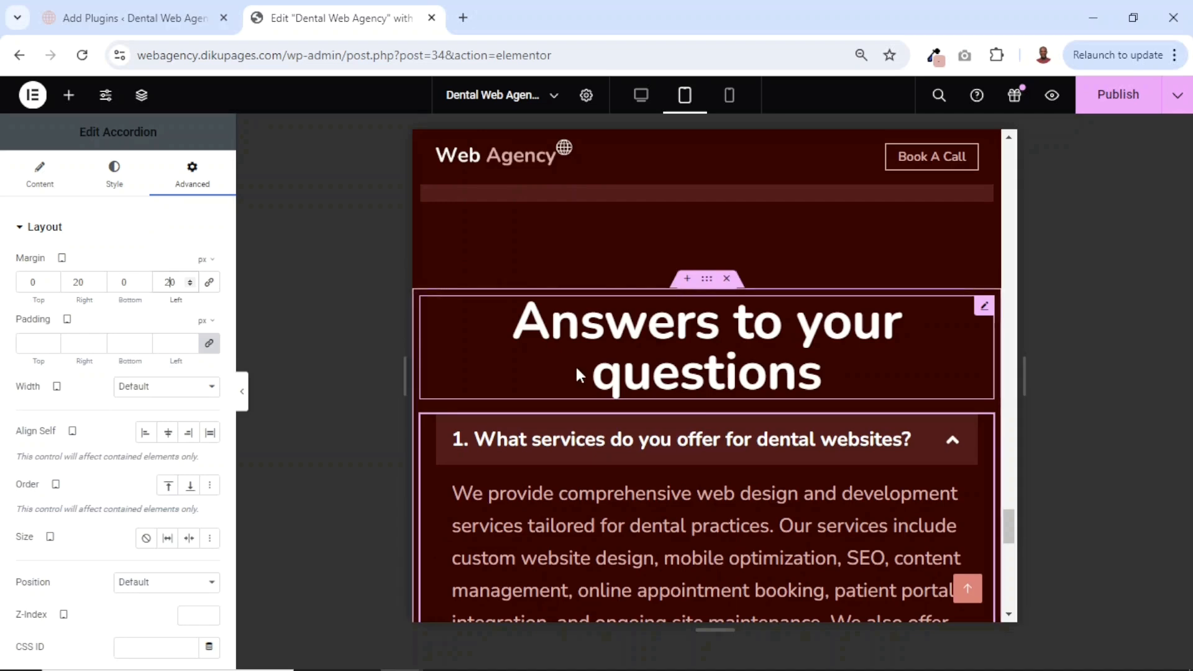
scroll(692, 252, "down", 5)
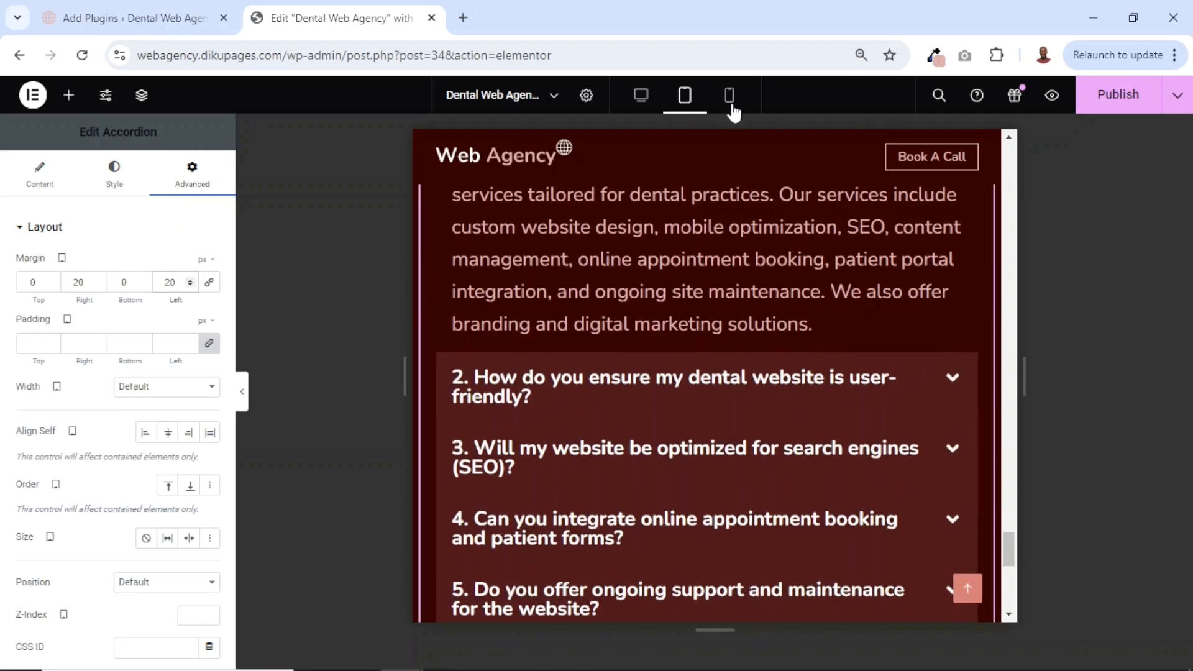
- Switch to the mobile view and set the "Premium website design for dentist" heading's font size to 50 px
left_click(730, 97)
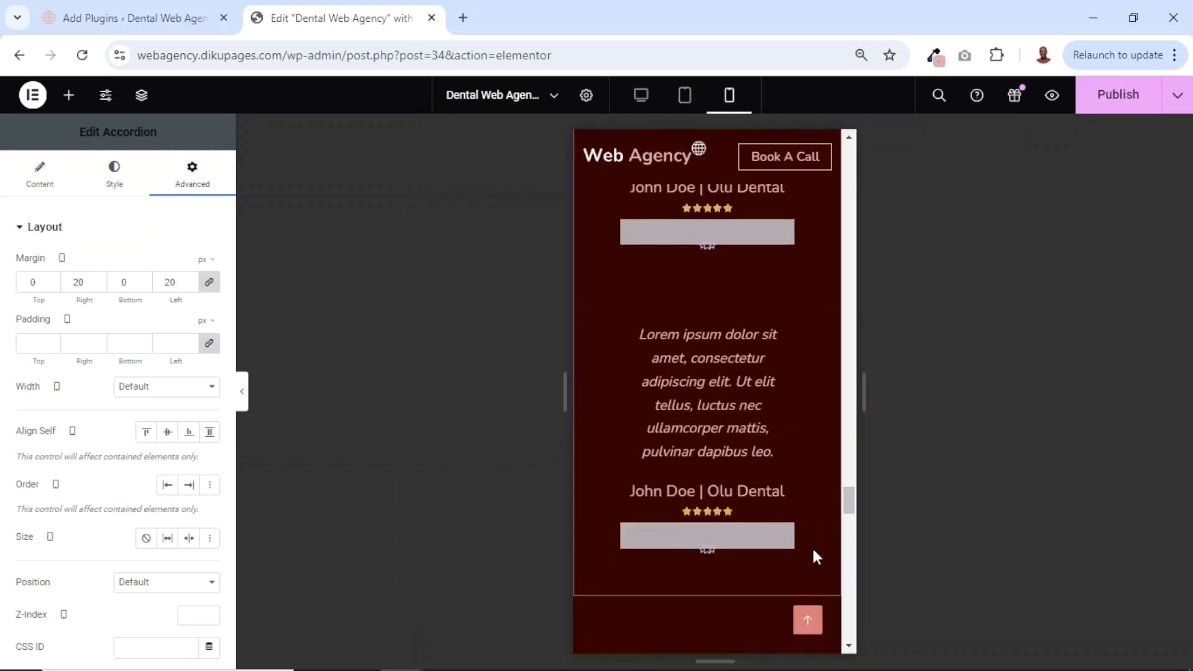
left_click(808, 624)
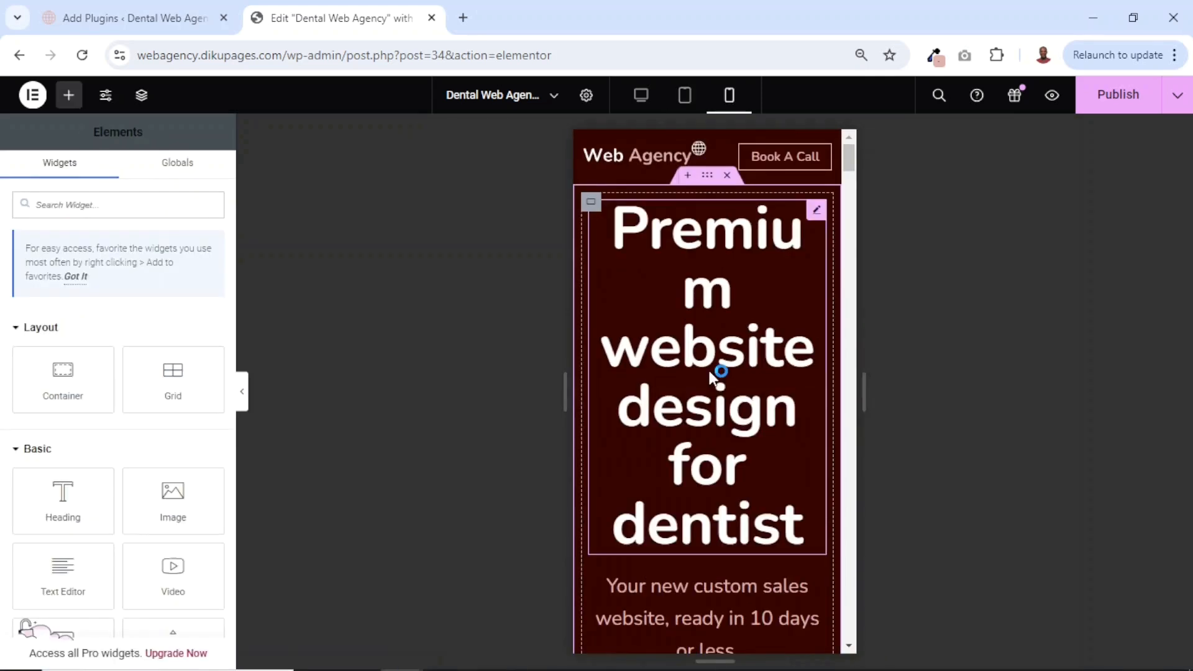
left_click(711, 372)
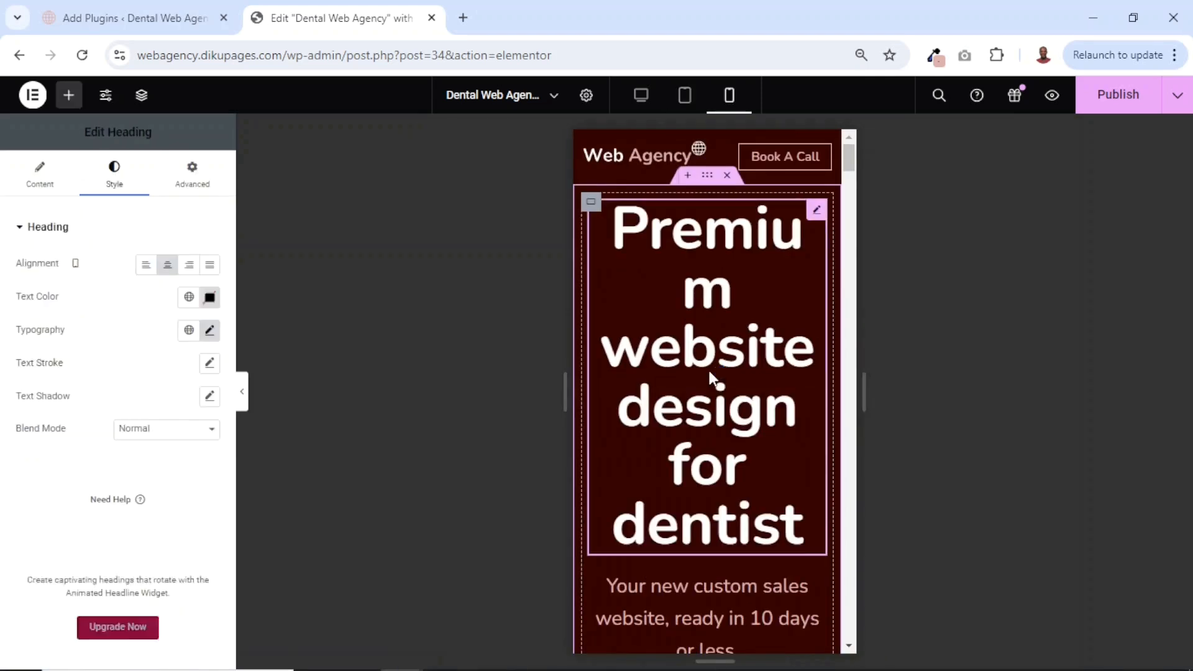
left_click(210, 331)
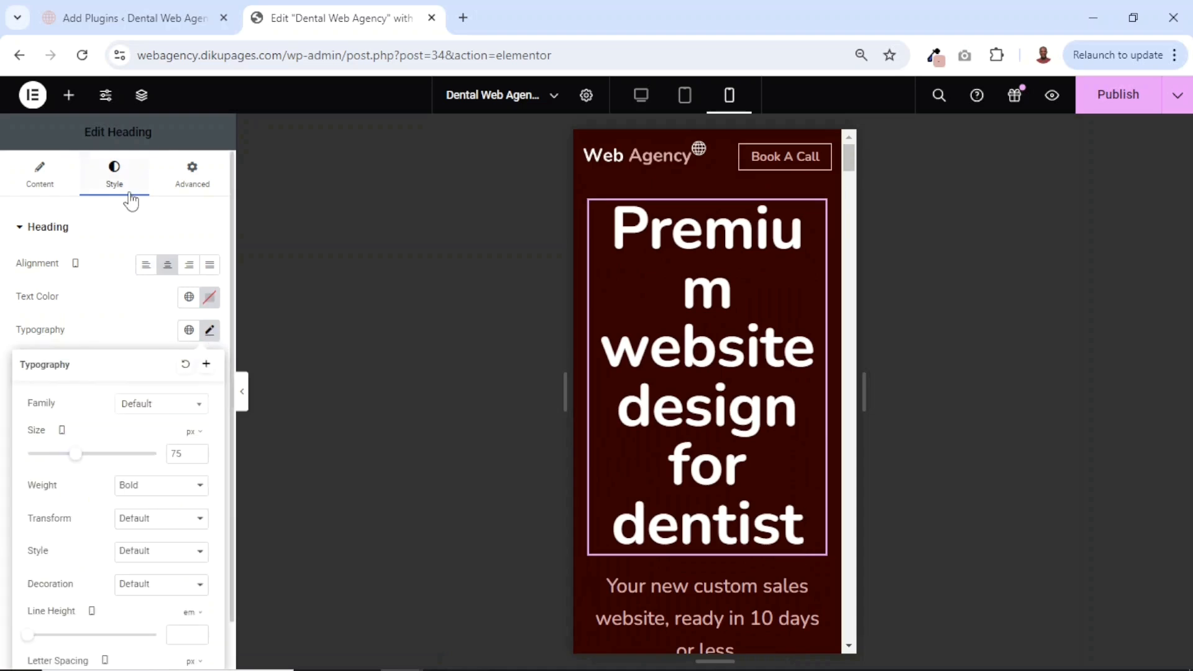
double_click(184, 454)
type("50")
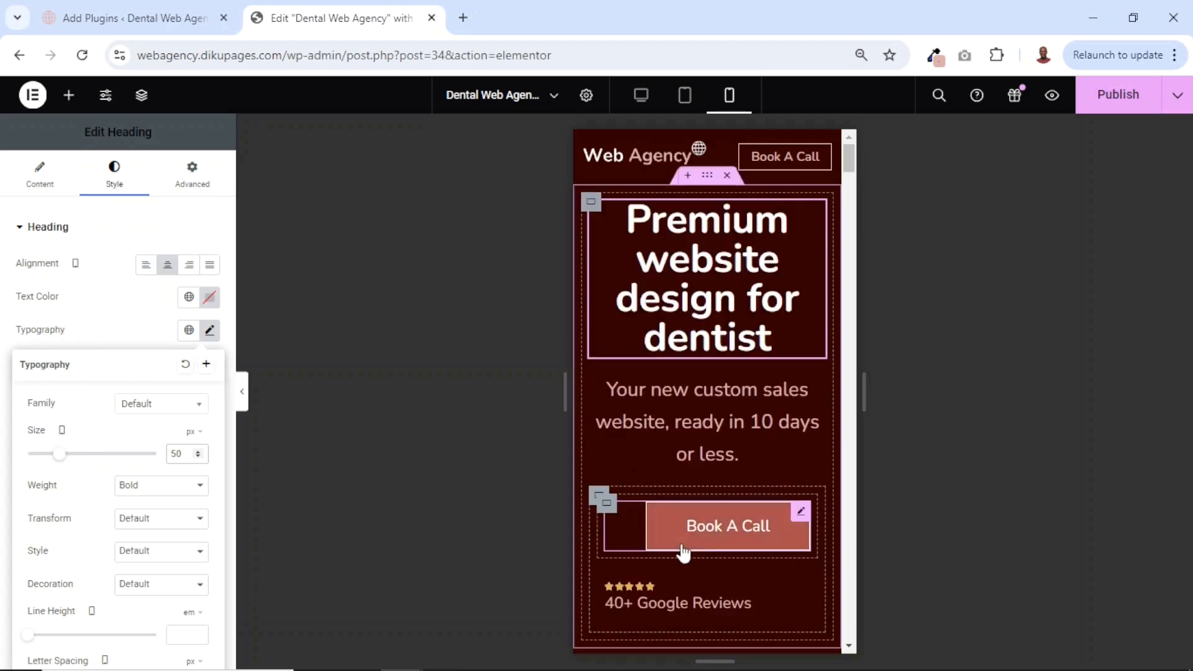
- Center the hero section's "Book A Call" button in the mobile view
left_click(692, 535)
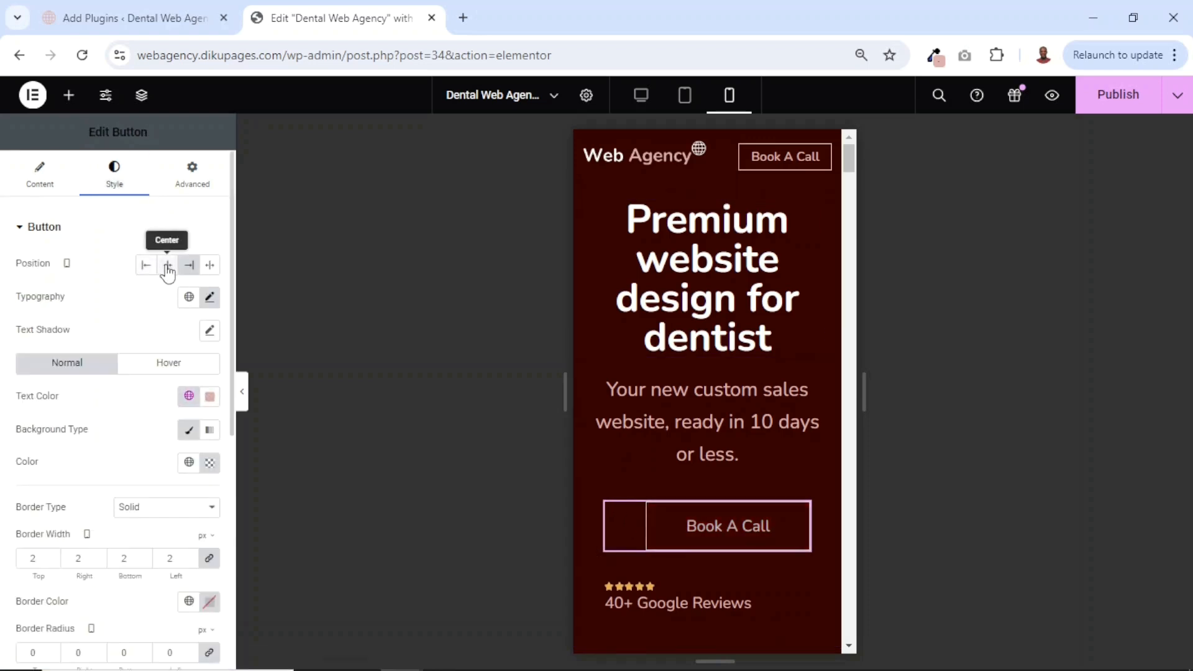
left_click(168, 266)
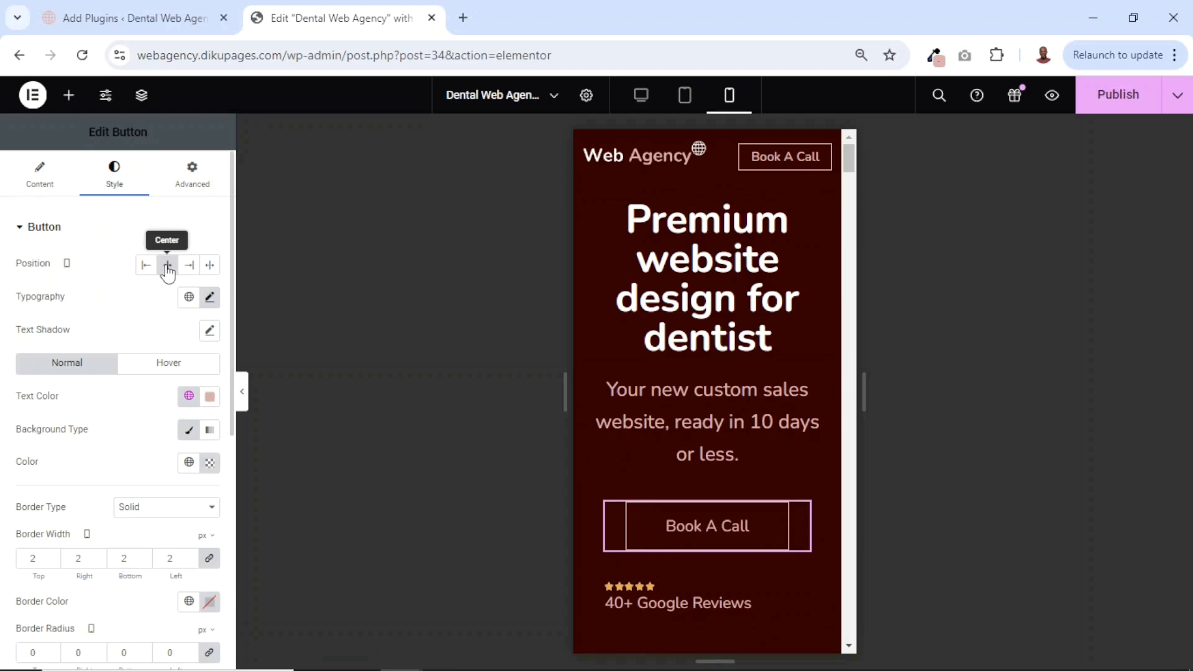
- Center the hero section's star rating and the "40+ Google Reviews" text for mobile
left_click(632, 587)
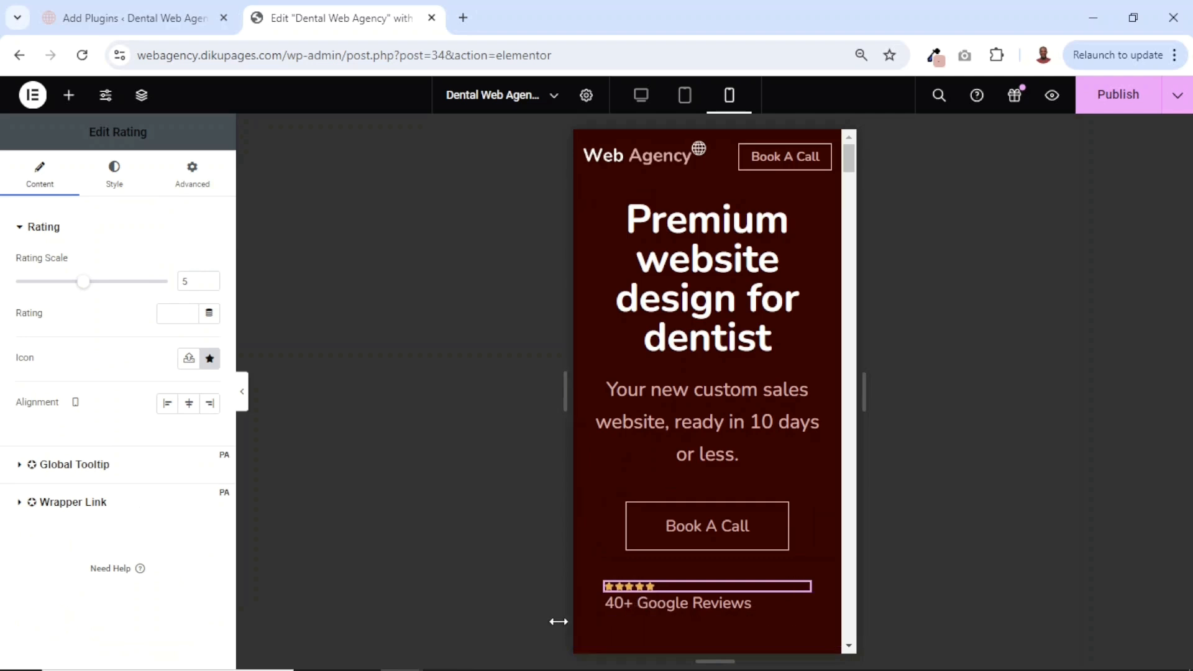
left_click(189, 405)
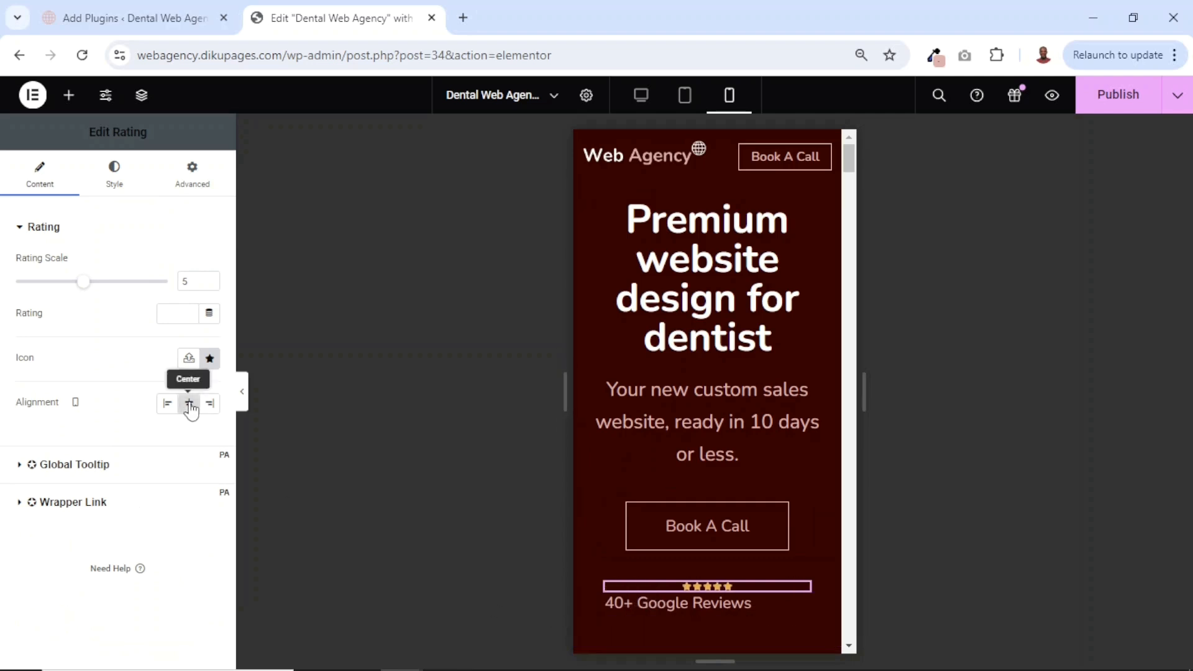
left_click(656, 607)
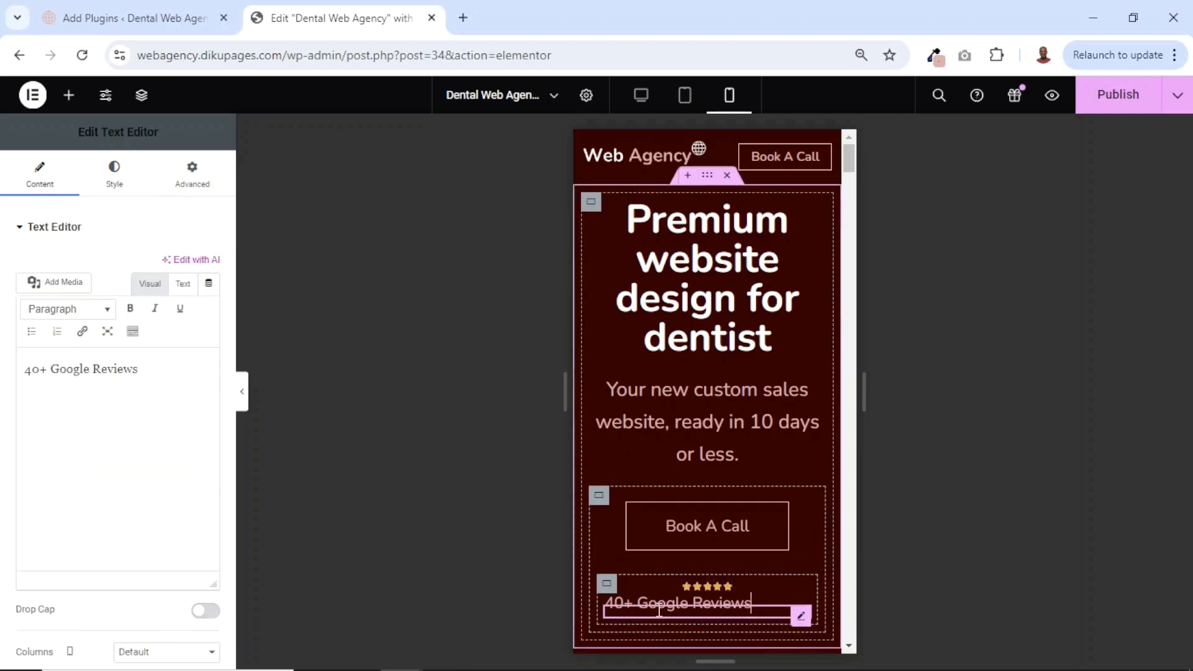
left_click(116, 186)
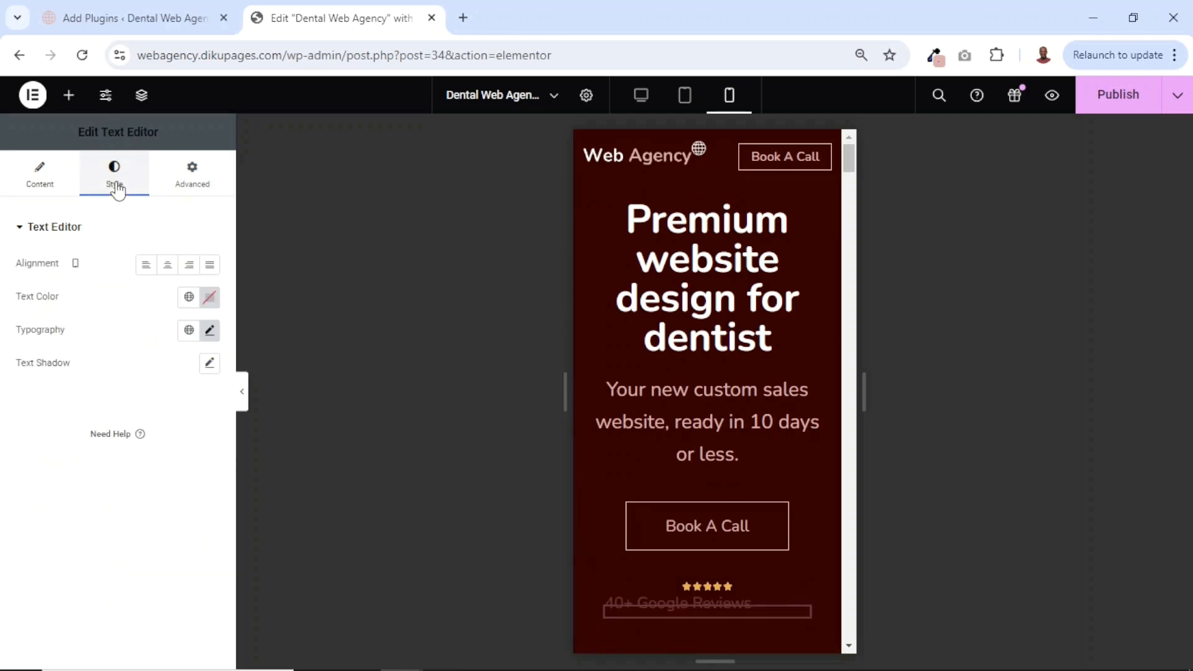
left_click(167, 266)
- Set the "Our proven plug and play website system" heading's mobile font size to 40 px
scroll(622, 420, "down", 7)
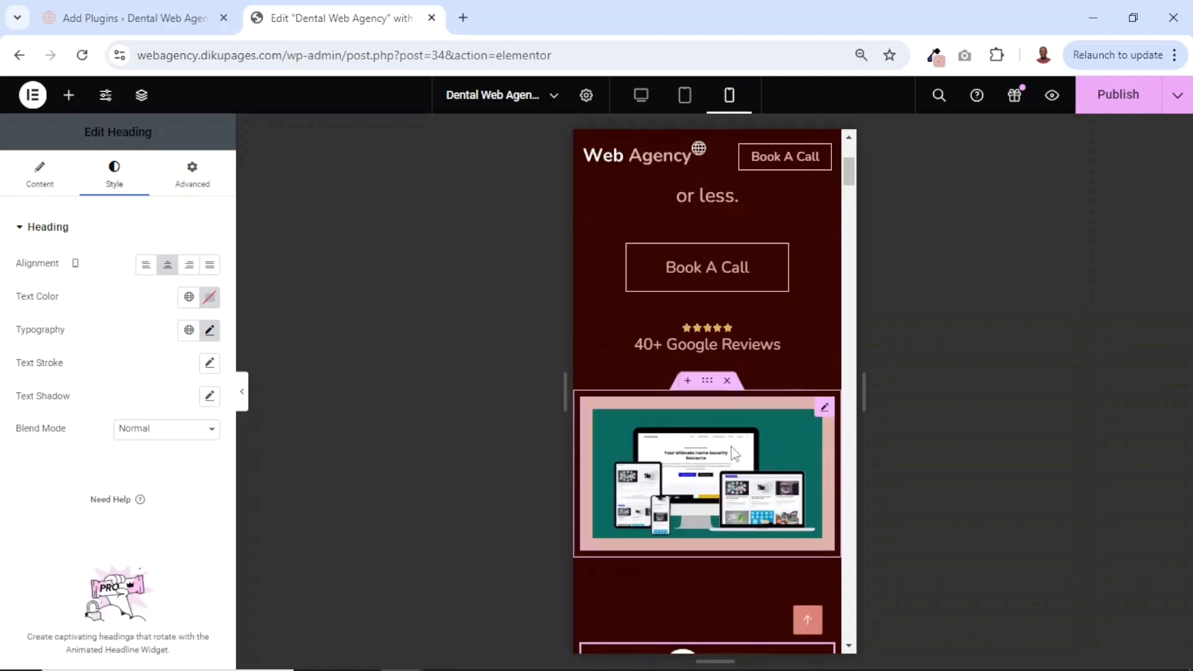
scroll(733, 454, "down", 5)
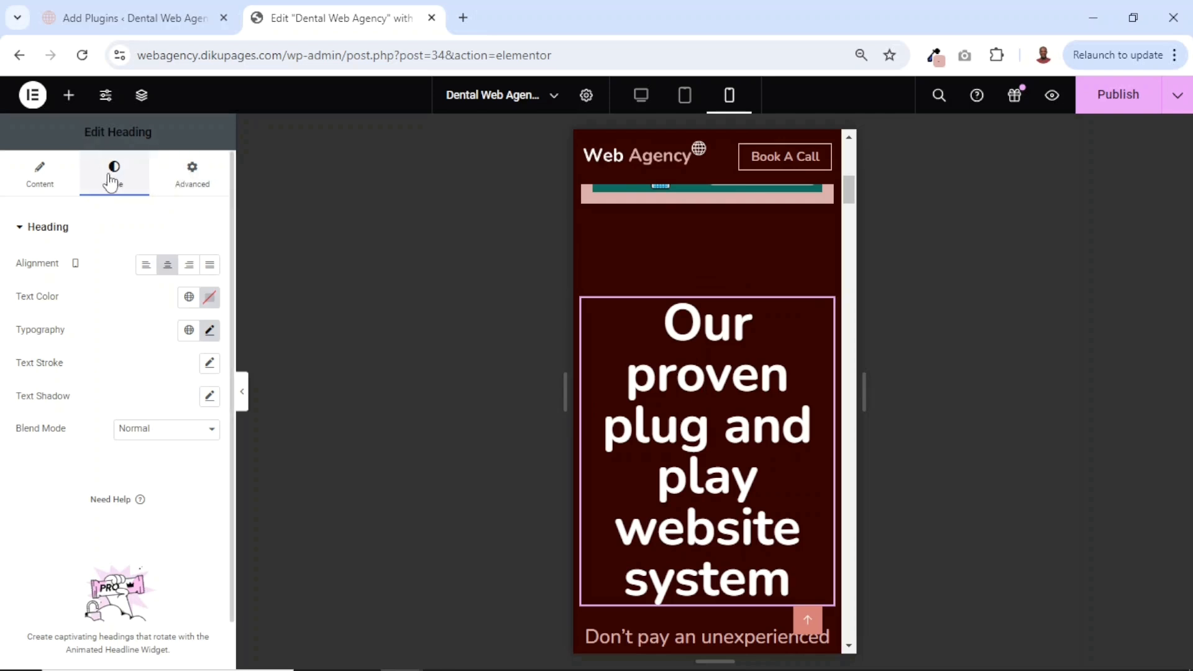
left_click(210, 331)
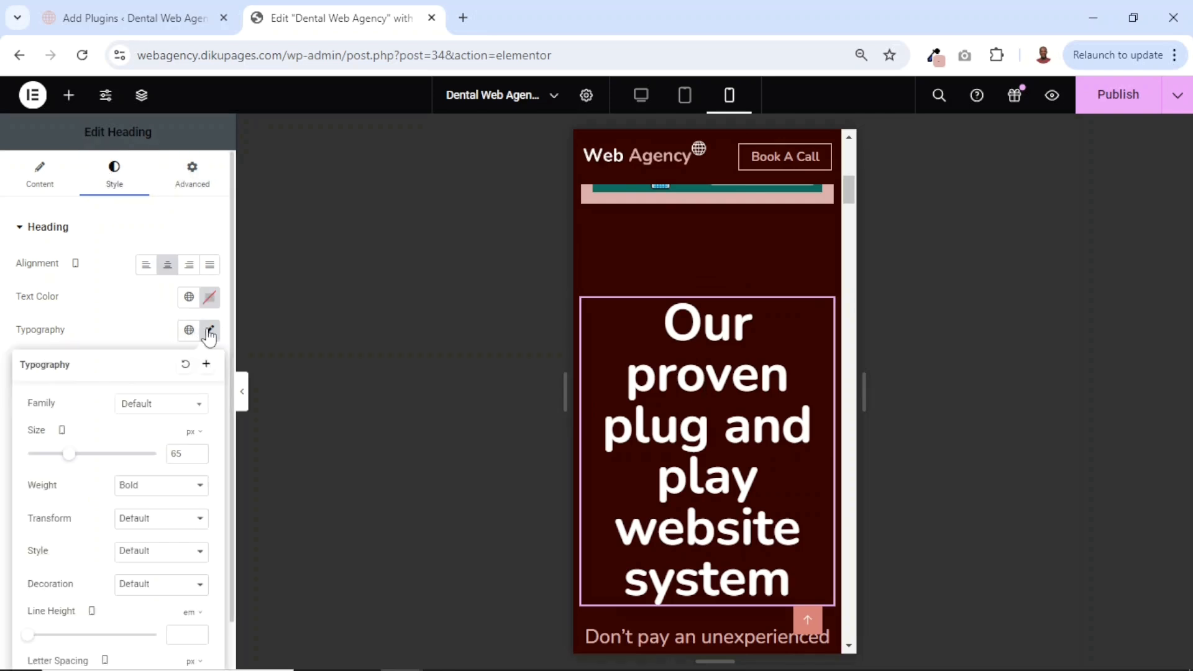
double_click(180, 453)
type("30")
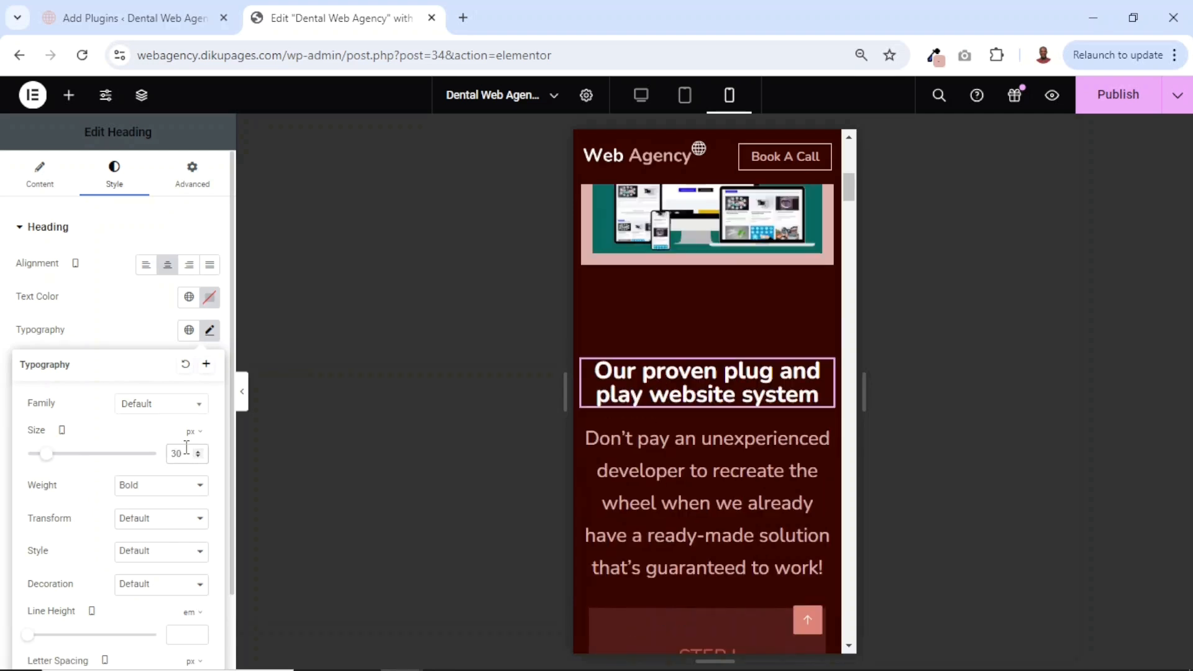
type("40")
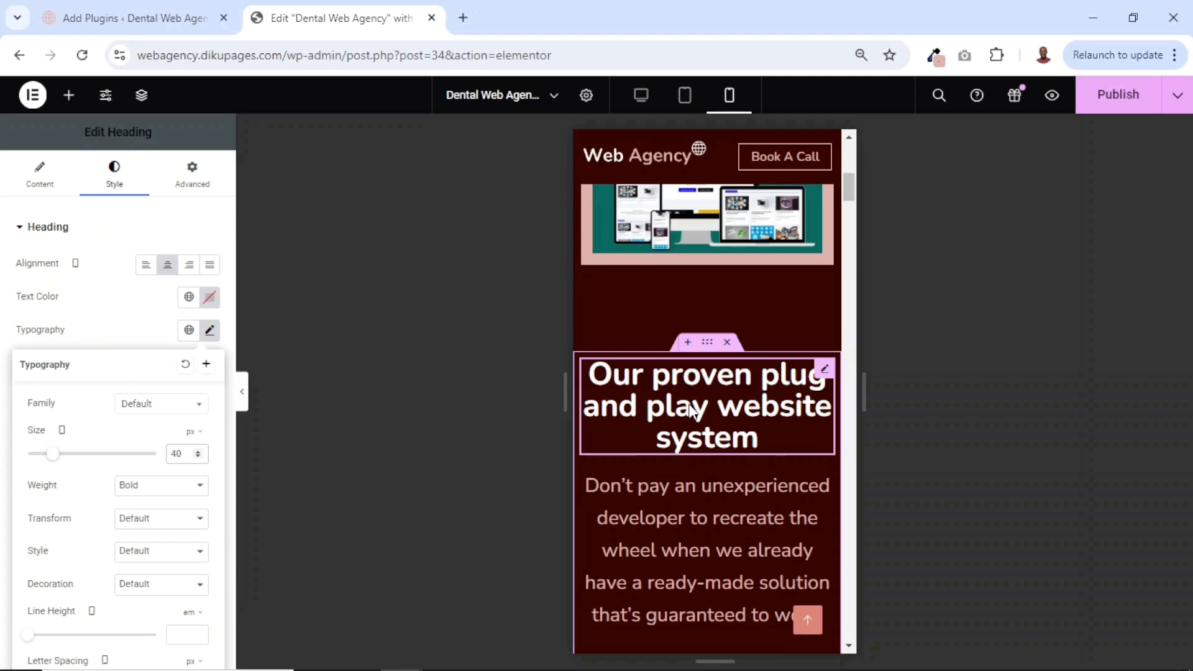
- Copy the "Our proven plug and play website system" heading and paste its style onto the "Why choose us?" heading
right_click(691, 410)
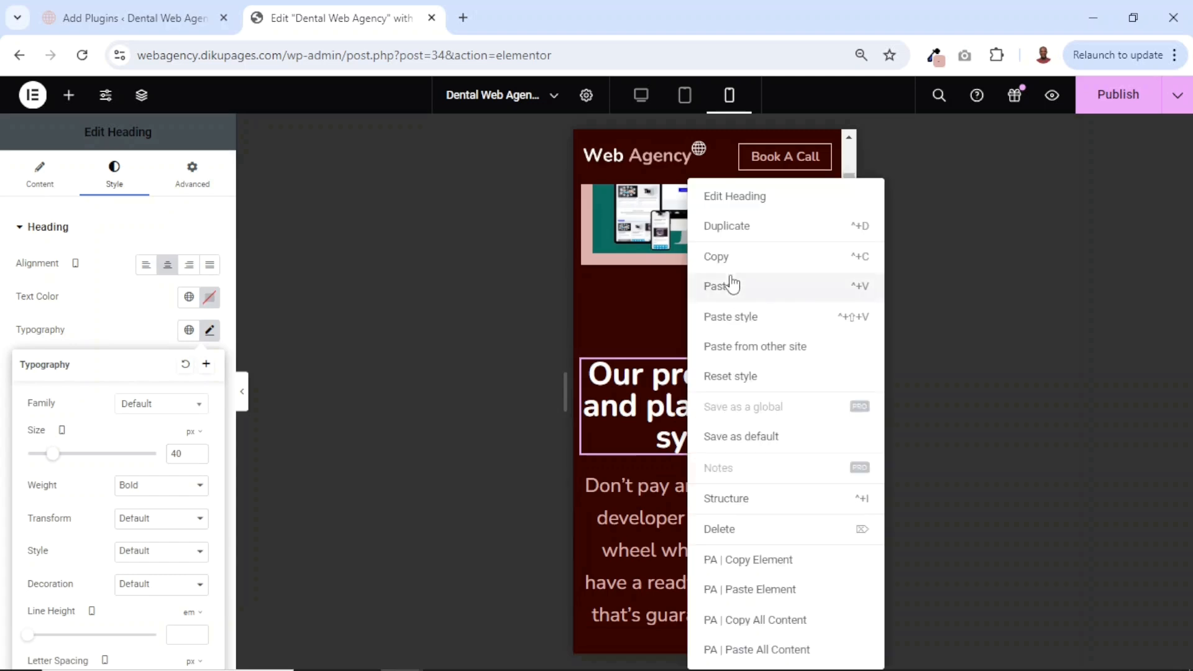
left_click(725, 257)
scroll(706, 521, "down", 2)
scroll(706, 520, "down", 10)
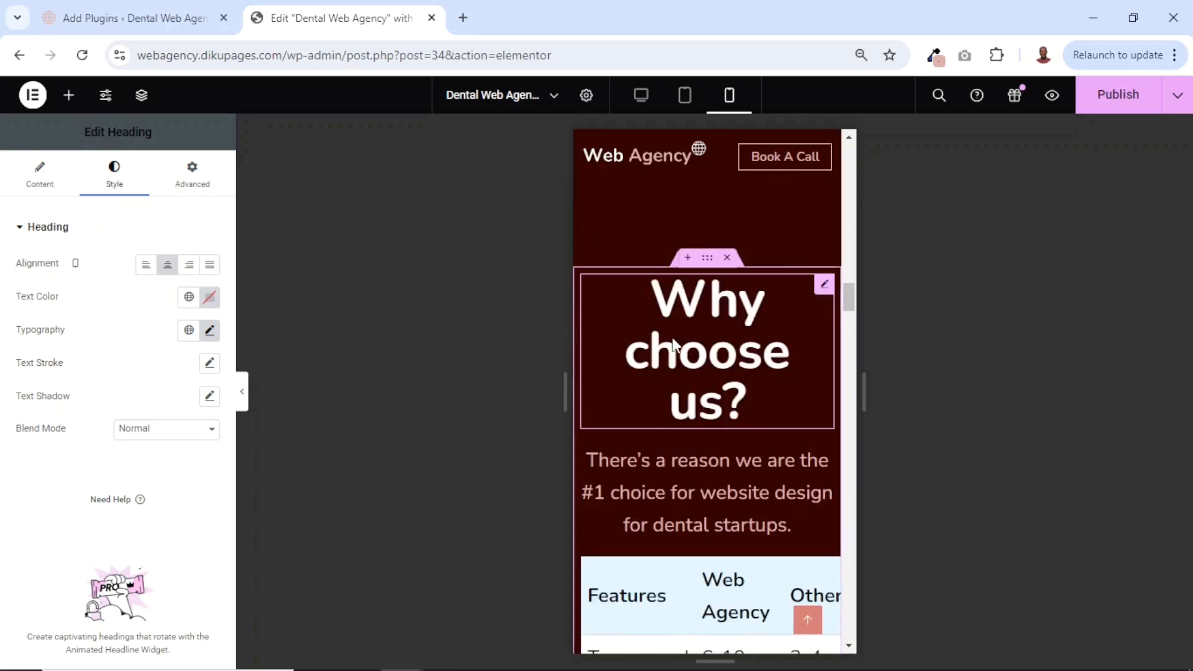
right_click(673, 342)
left_click(727, 317)
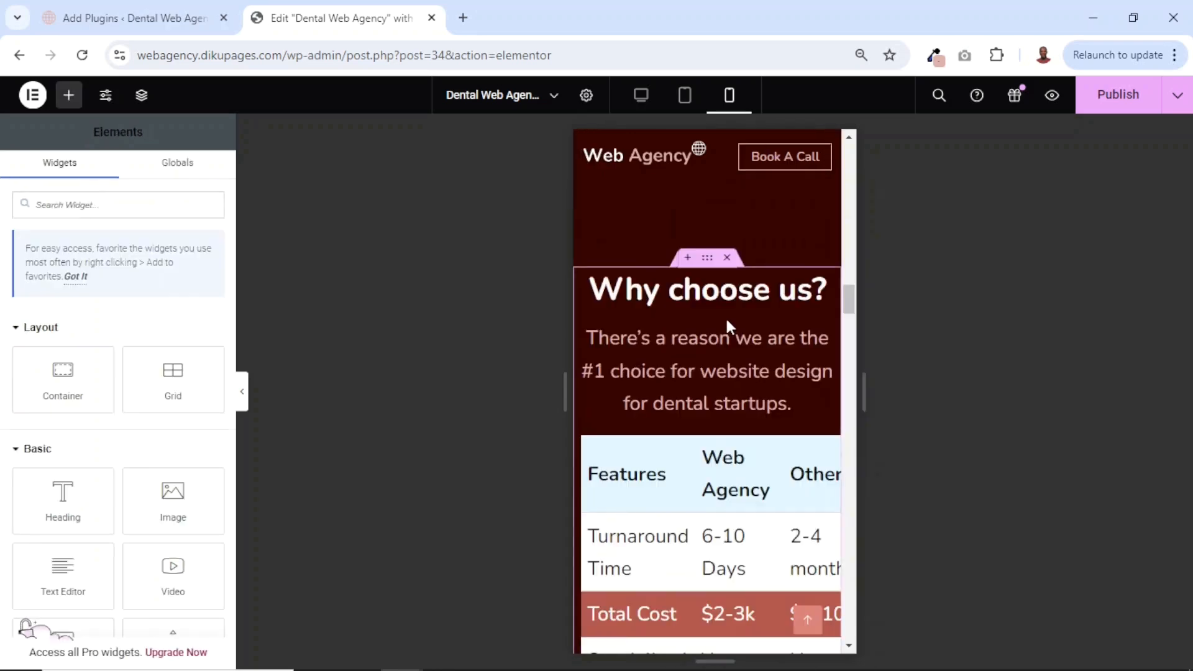
- Paste the copied heading style onto the "See some of our recent work" and "A few client reviews" headings
scroll(674, 500, "down", 5)
scroll(674, 494, "up", 4)
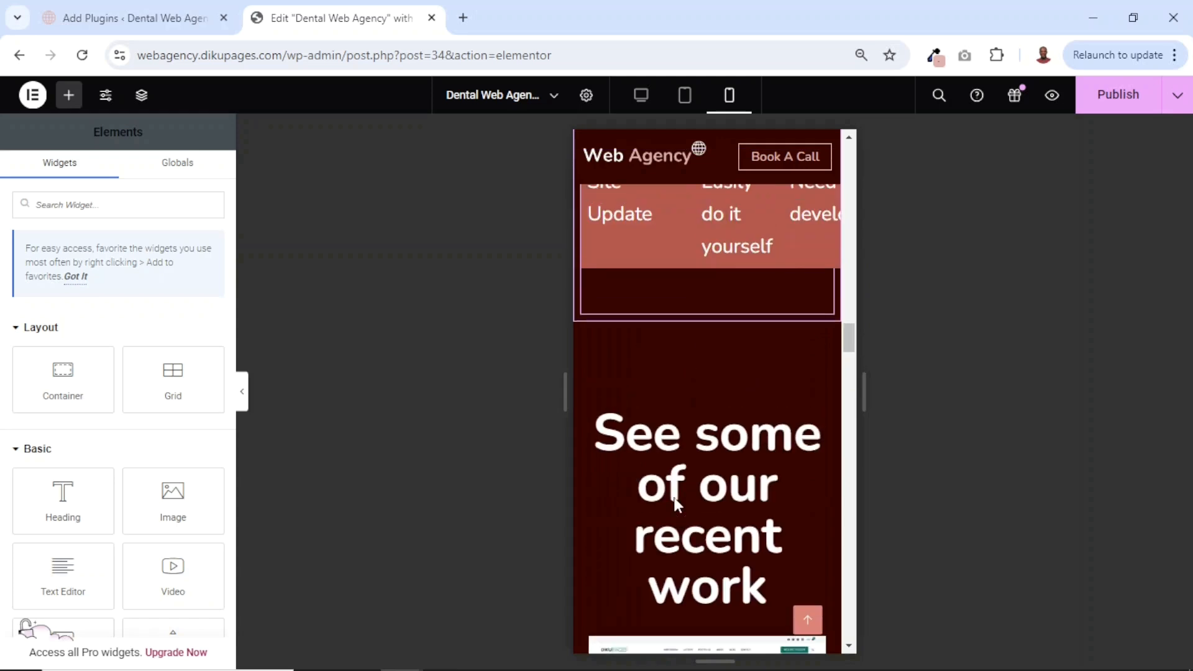
right_click(699, 497)
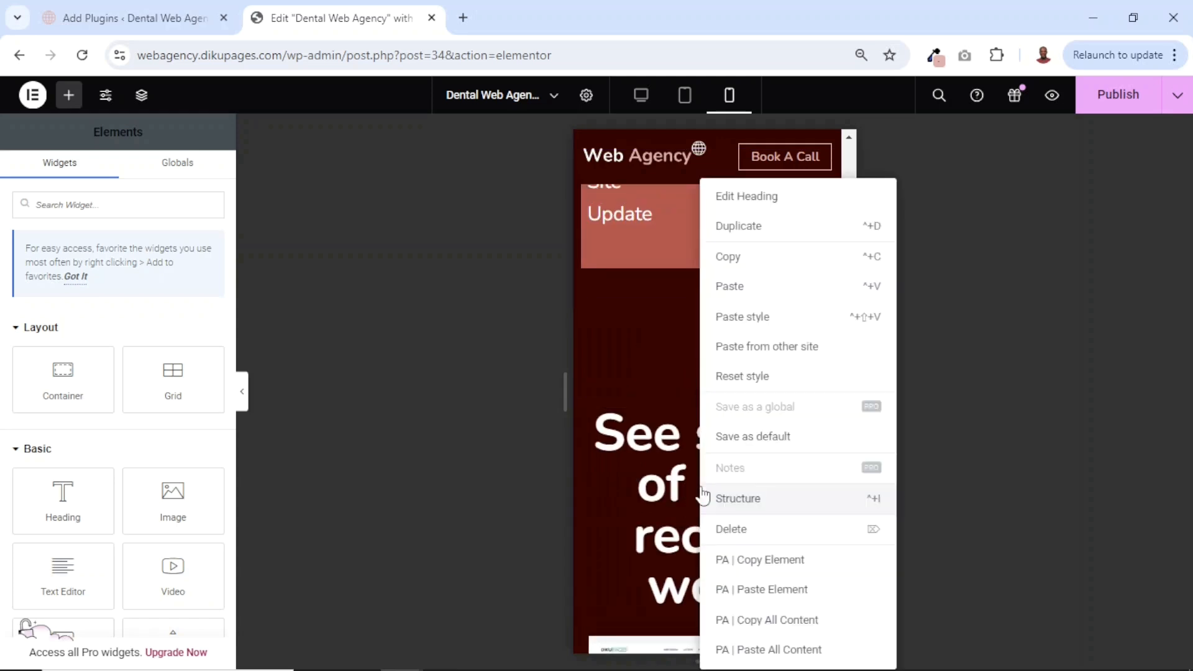
left_click(750, 316)
scroll(742, 521, "down", 10)
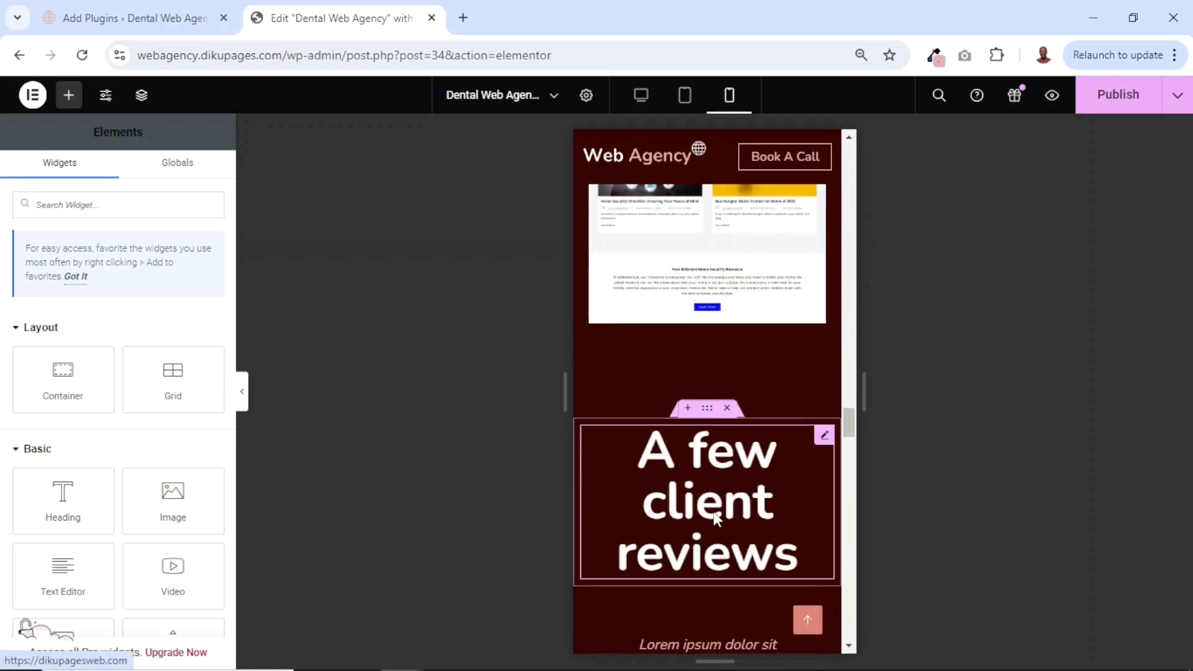
right_click(714, 505)
left_click(785, 324)
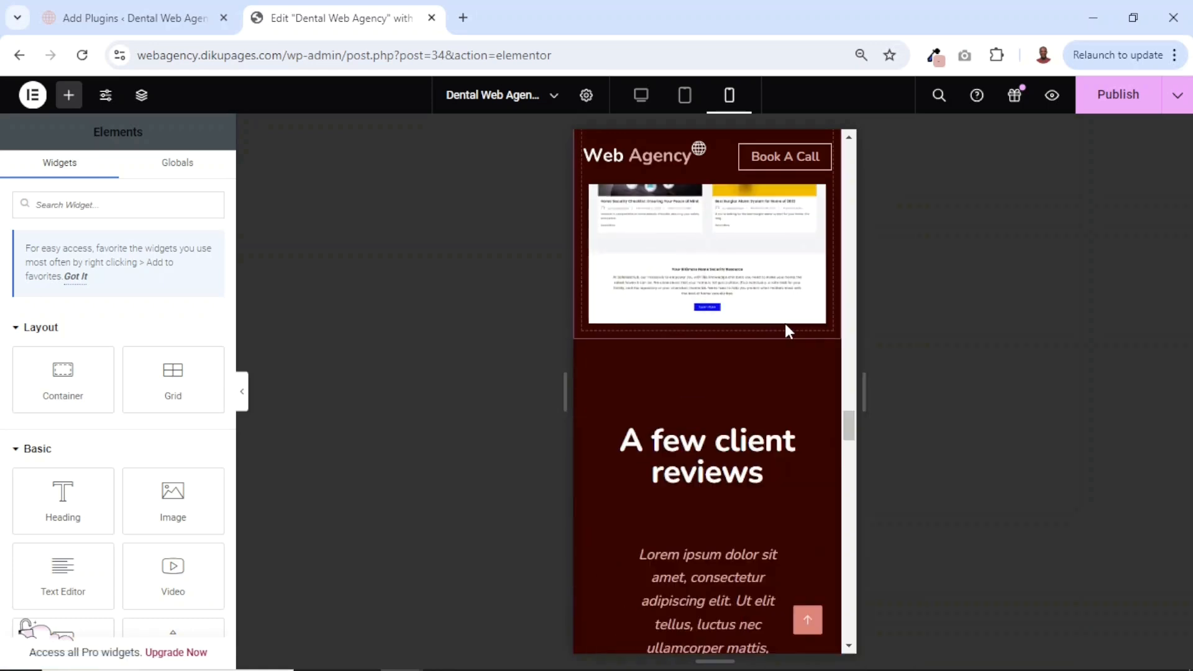
- Paste the copied heading style onto the "Answers to your questions" heading above the FAQ accordion
scroll(714, 551, "down", 8)
scroll(714, 550, "down", 10)
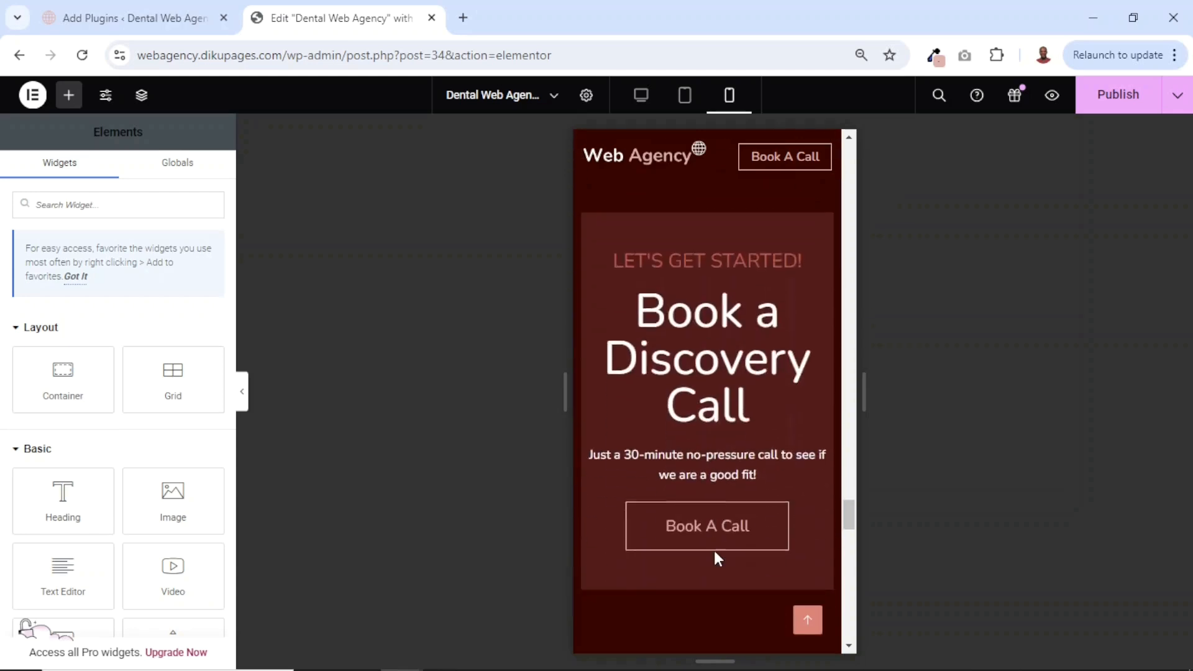
scroll(691, 629, "down", 2)
scroll(691, 629, "down", 3)
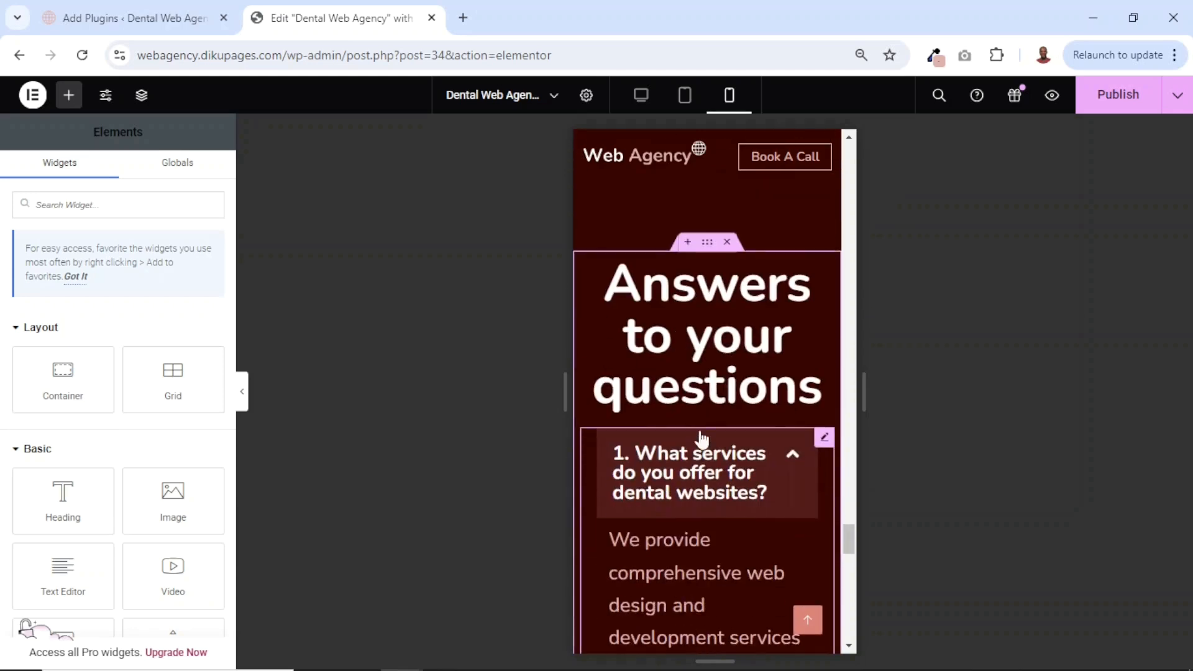
right_click(693, 381)
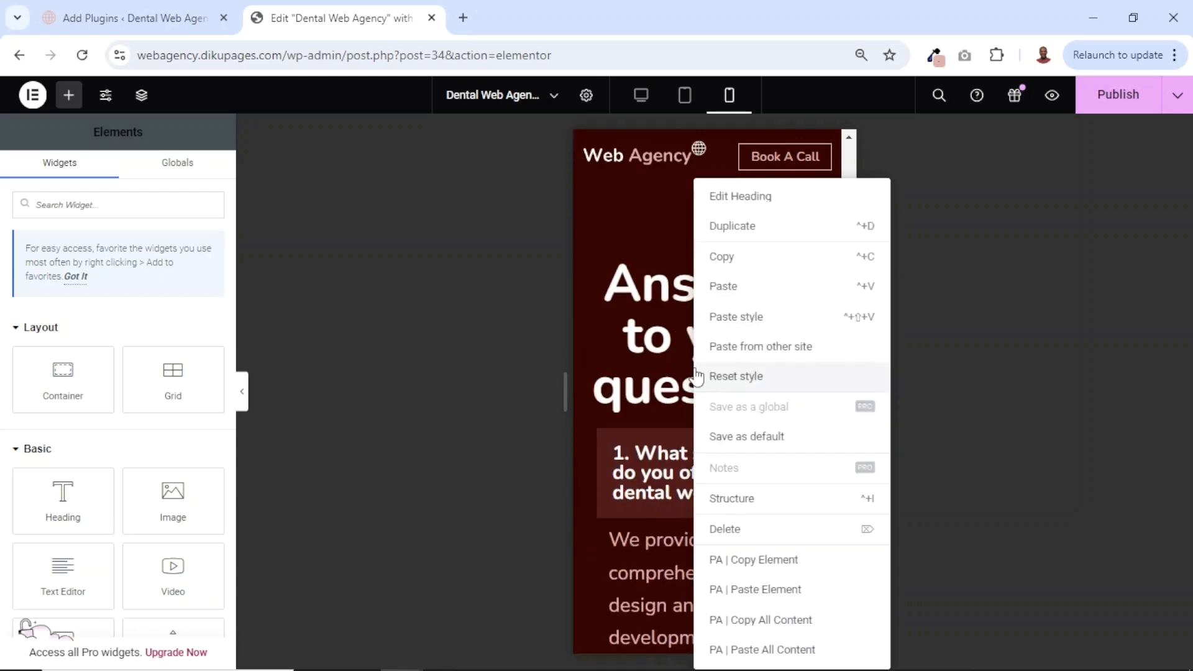
left_click(762, 318)
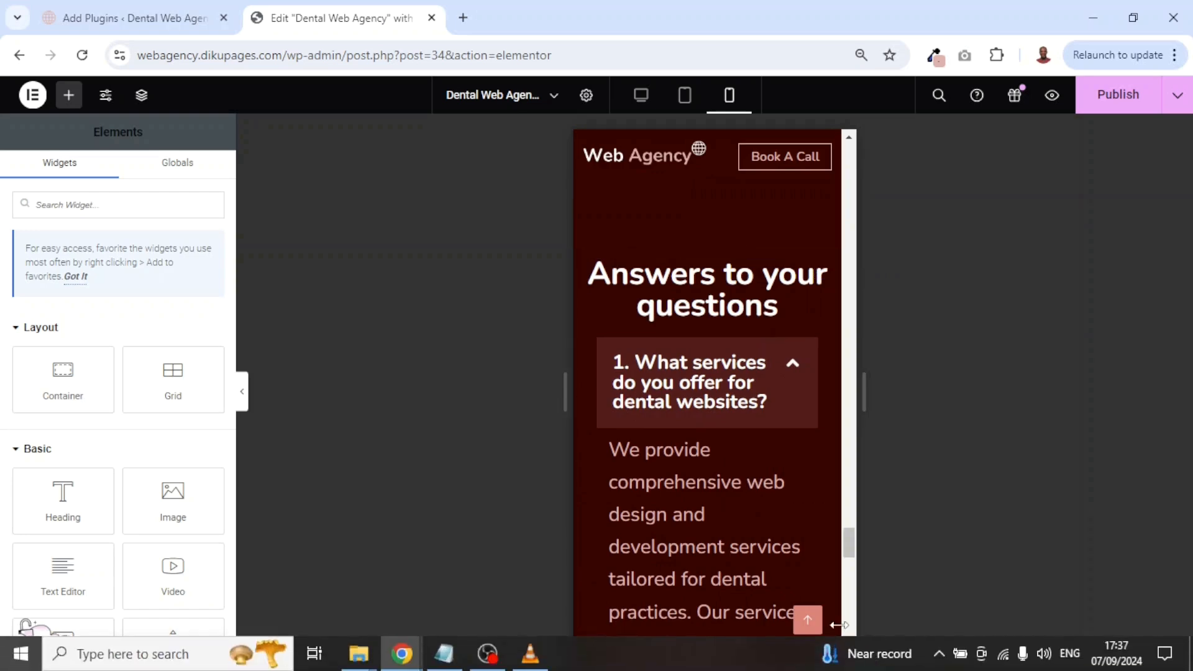
- Set the mobile font size of the paragraph under "Our proven plug and play website system" to 20 px
left_click(807, 620)
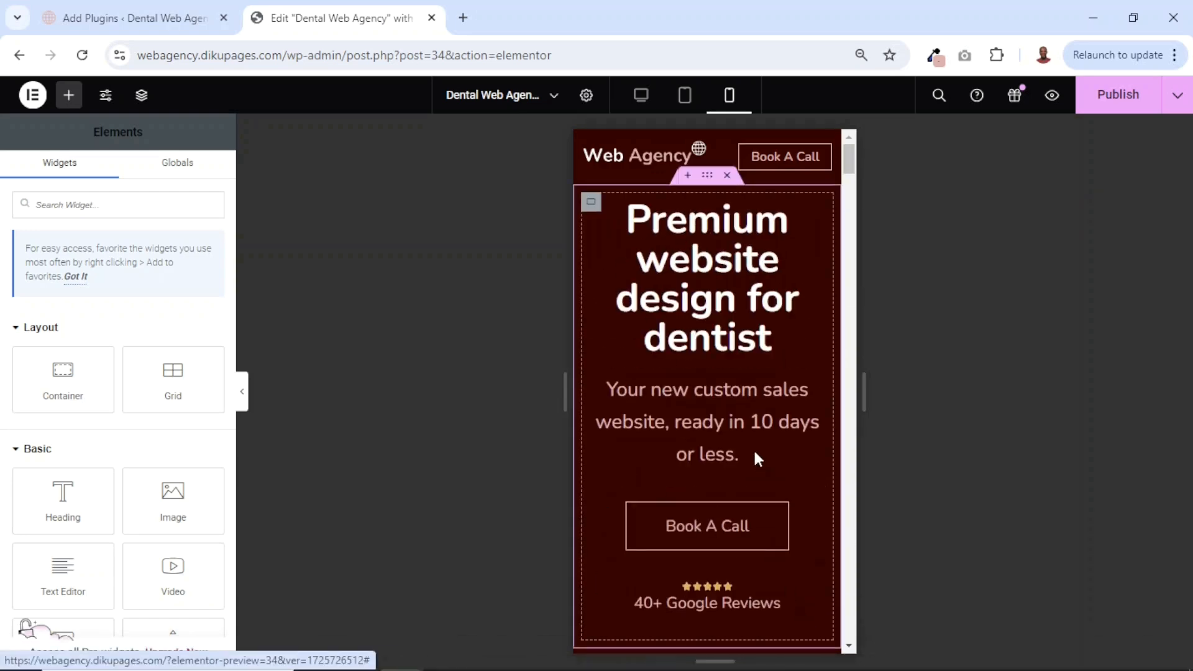
scroll(753, 449, "down", 10)
scroll(755, 451, "up", 5)
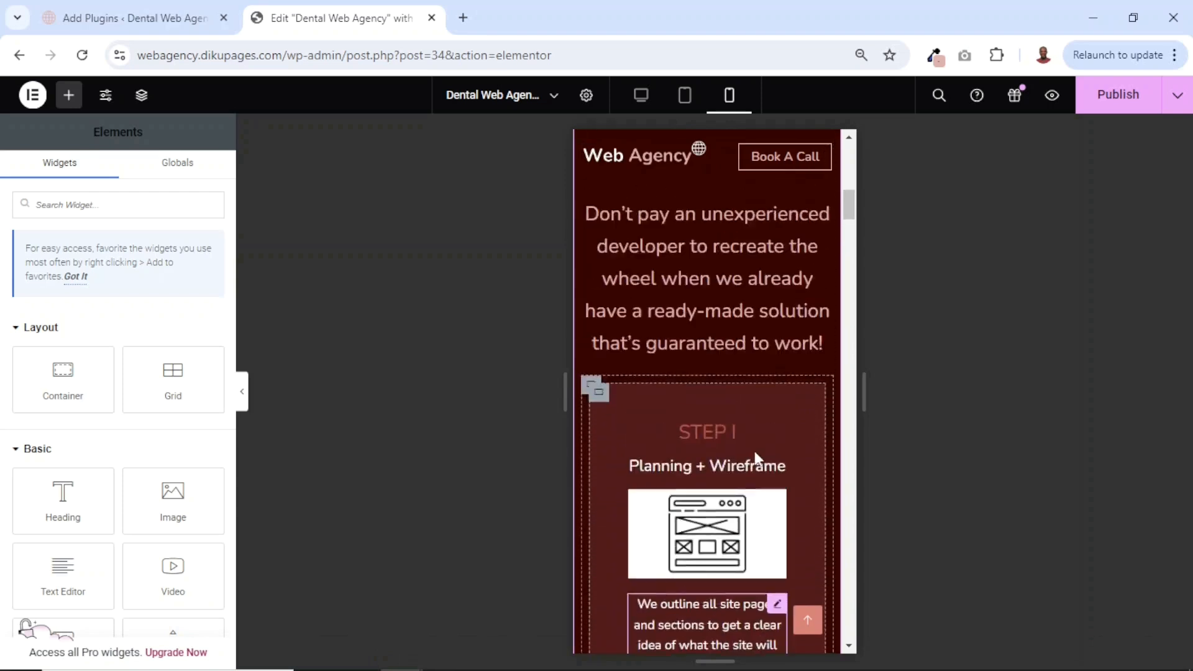
left_click(712, 455)
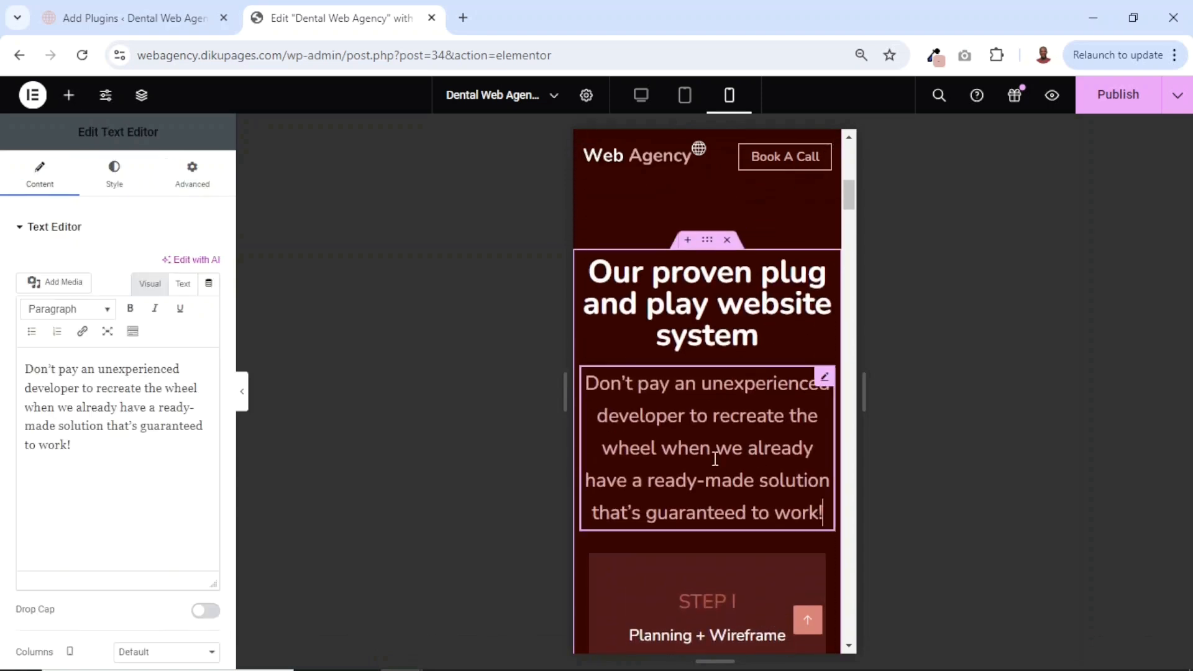
left_click(115, 185)
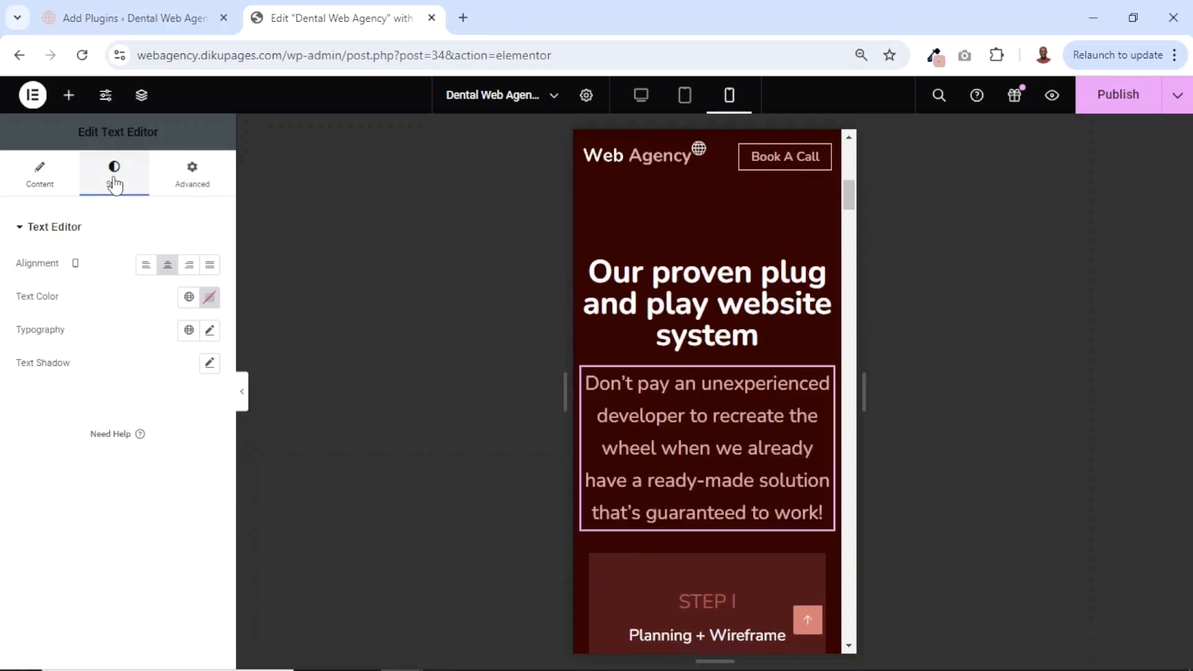
left_click(210, 331)
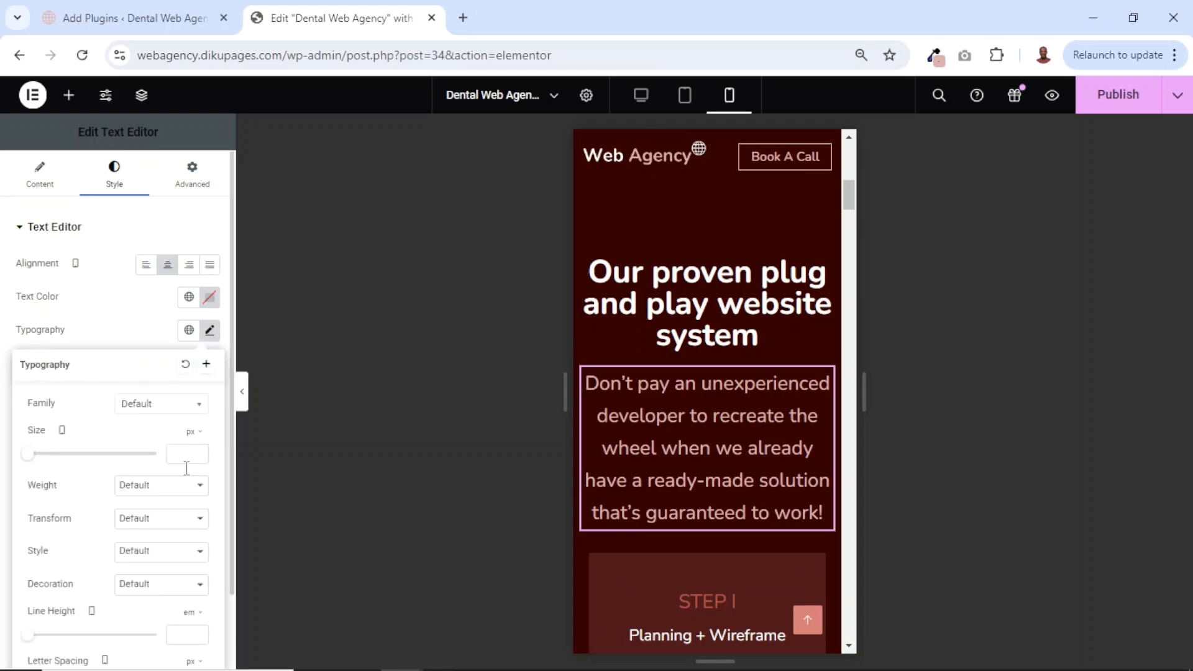
left_click(178, 455)
type("20")
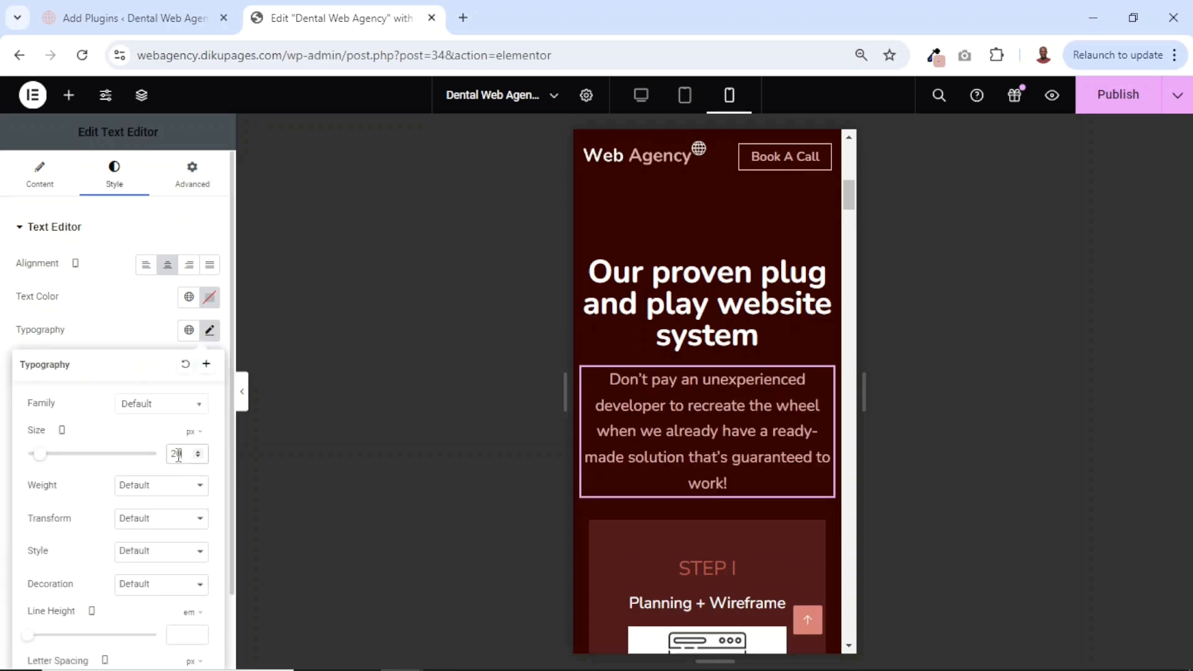
- Copy the paragraph beginning "Don't pay an unexperienced developer" and paste its style onto the paragraph under "Why choose us?"
right_click(679, 426)
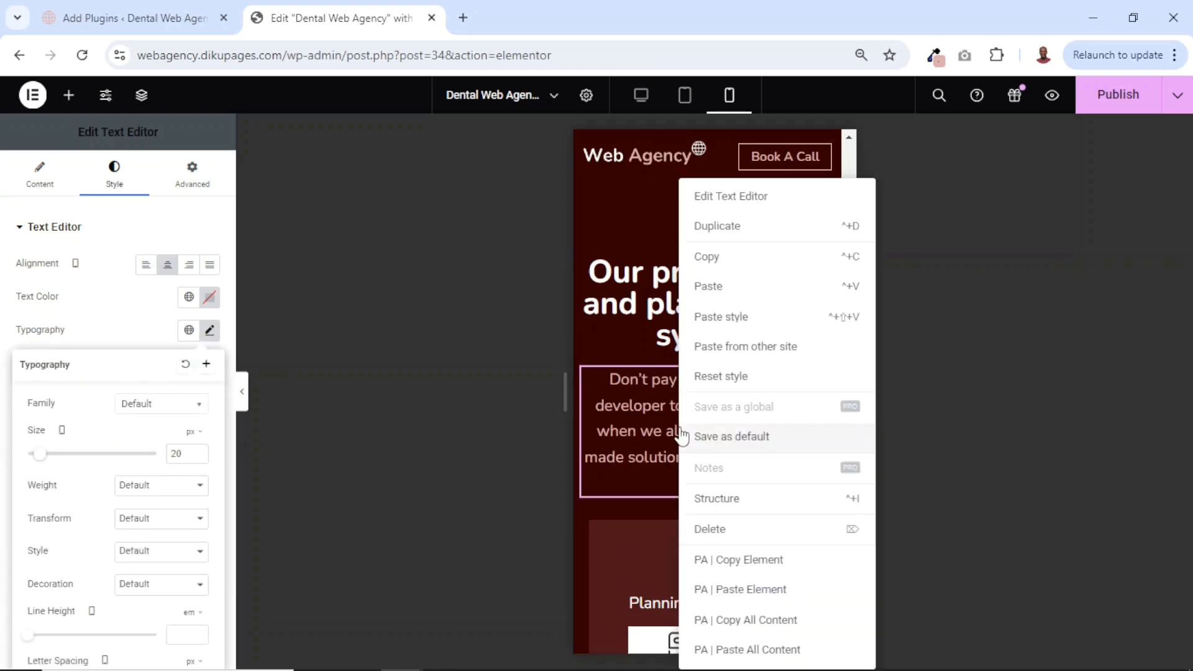
left_click(719, 274)
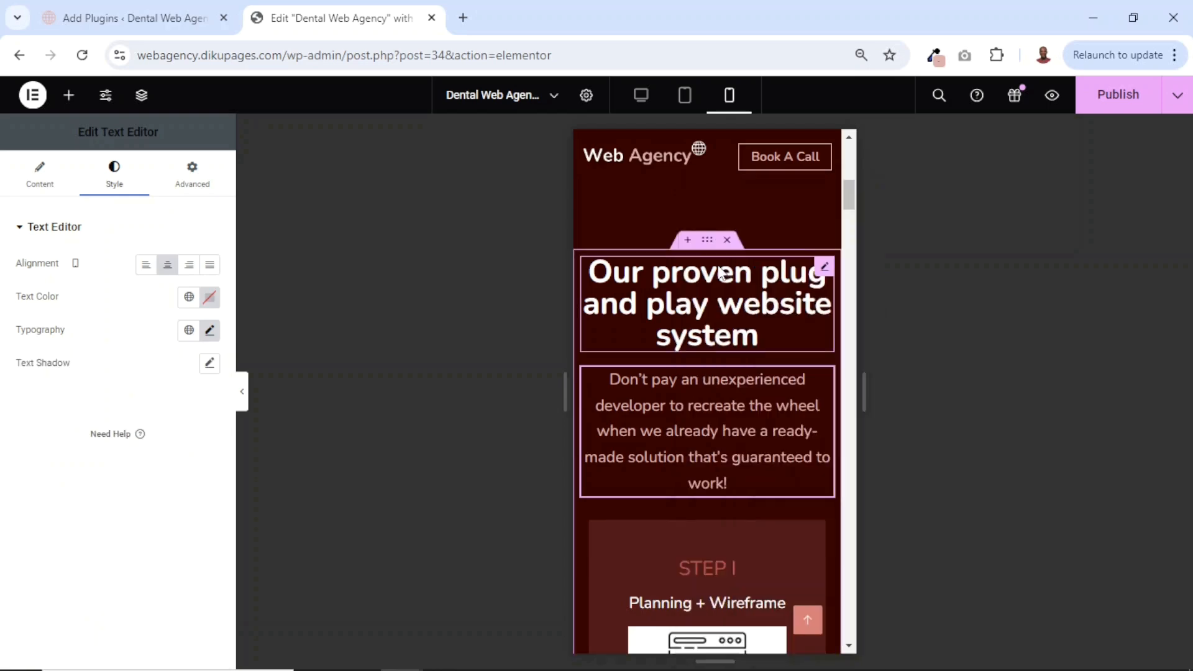
scroll(652, 586, "up", 2)
scroll(653, 586, "down", 7)
scroll(654, 589, "down", 20)
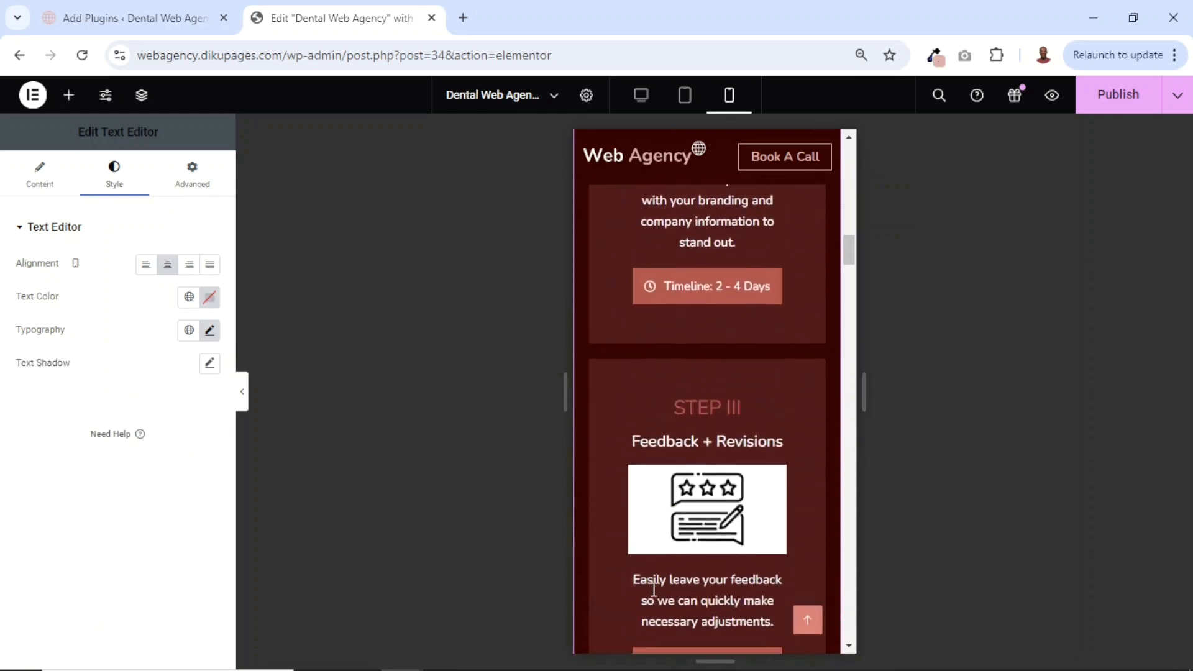
scroll(653, 589, "down", 1)
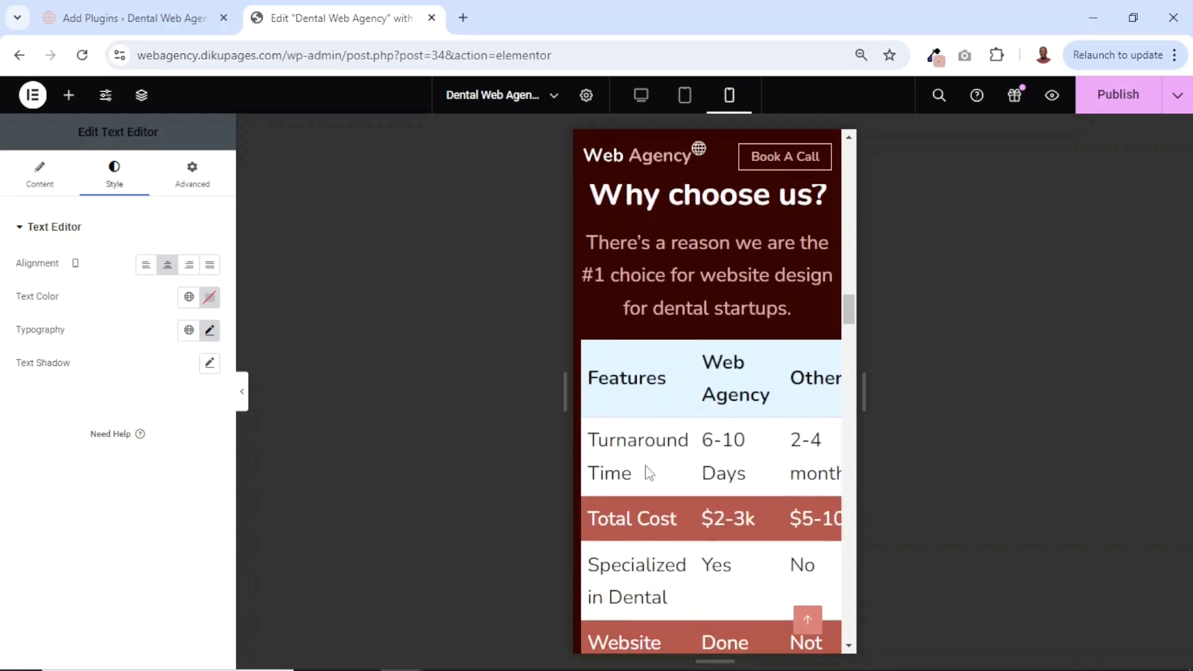
right_click(681, 266)
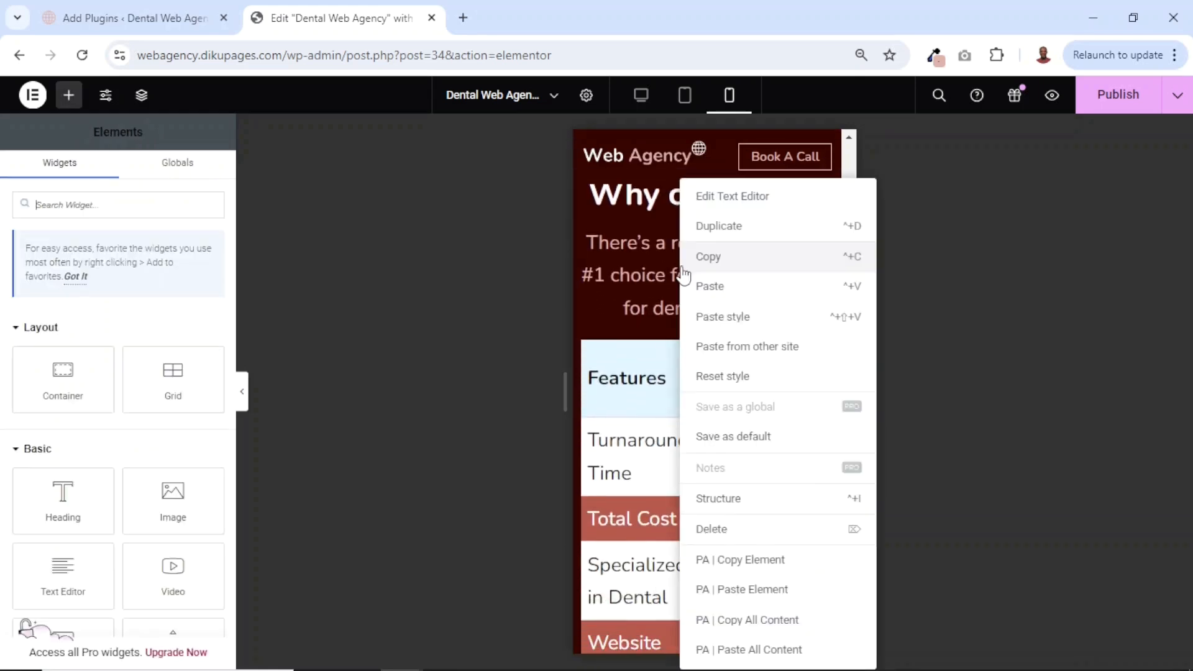
left_click(718, 320)
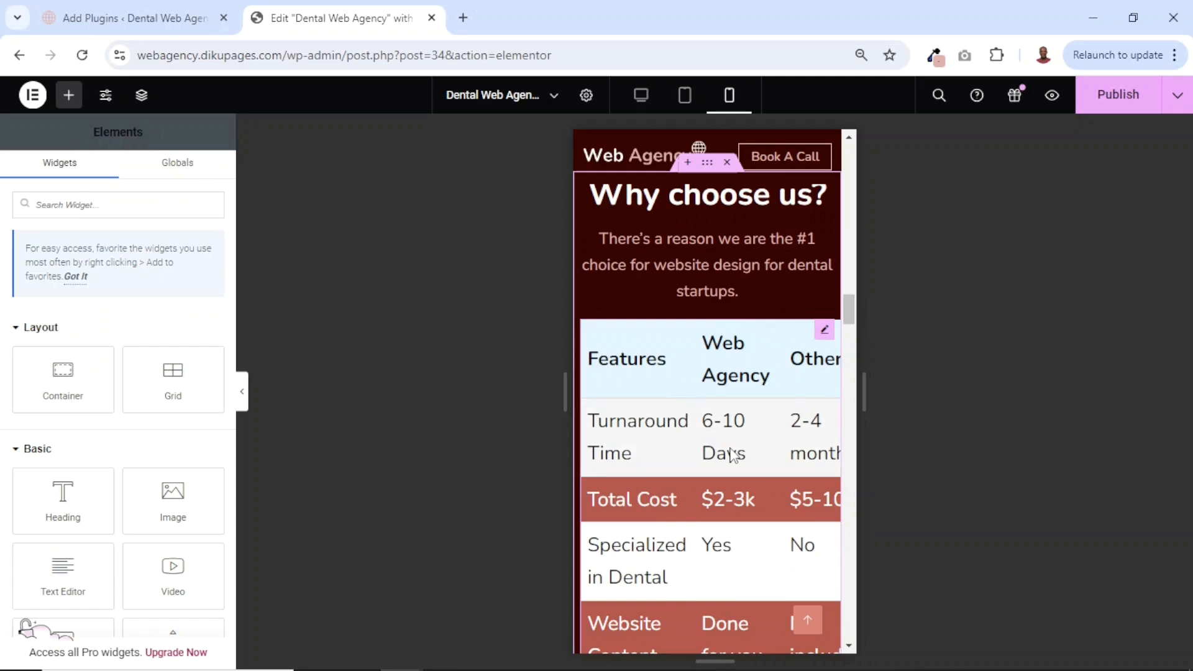
- Review the mobile layout of the page's sections, from the process steps and comparison table through the reviews, call-to-action and FAQ
scroll(732, 453, "down", 15)
scroll(732, 454, "down", 15)
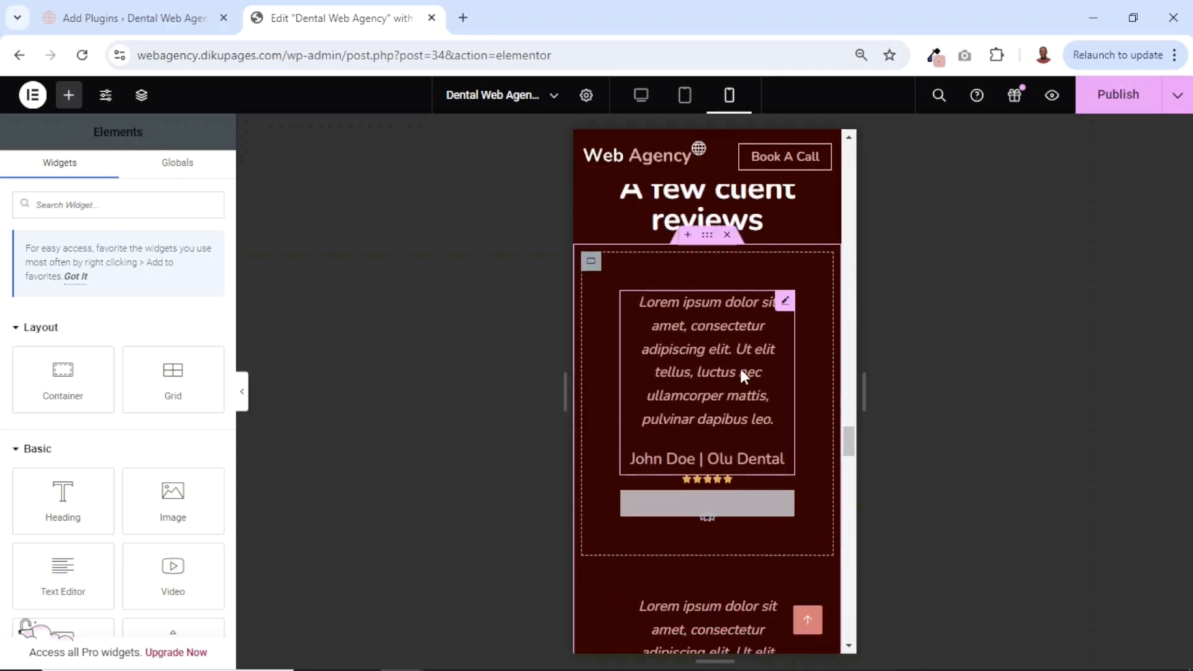
scroll(739, 367, "down", 5)
scroll(741, 372, "down", 15)
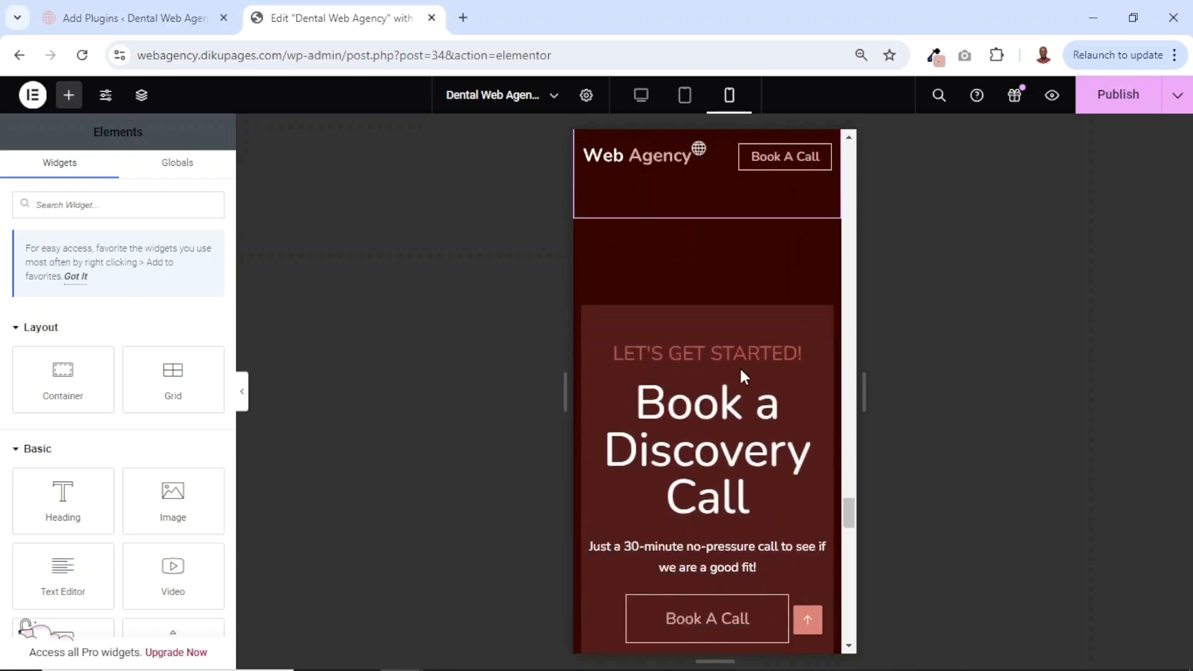
scroll(740, 366, "down", 10)
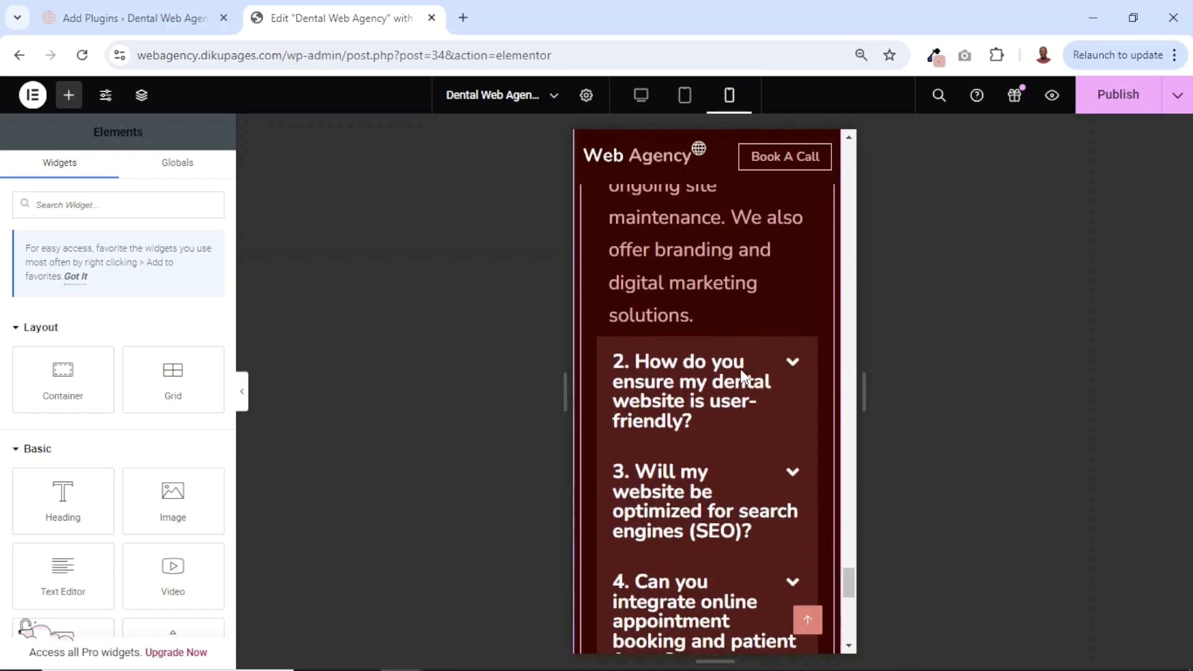
scroll(743, 372, "up", 15)
scroll(743, 378, "up", 20)
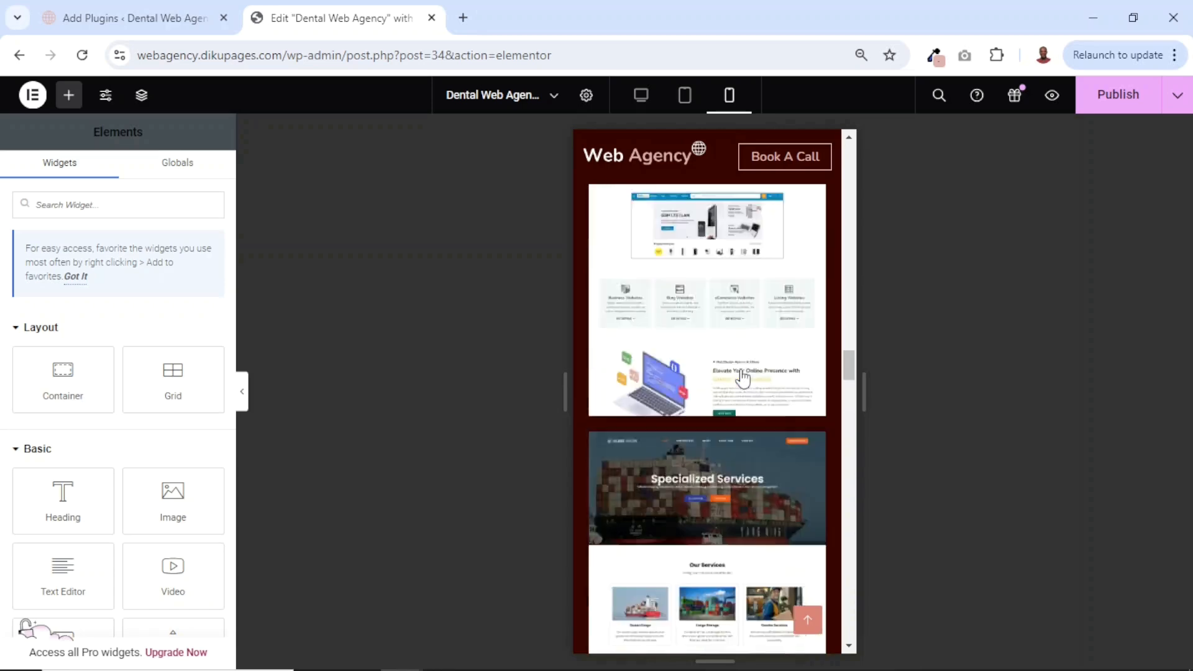
scroll(743, 378, "down", 5)
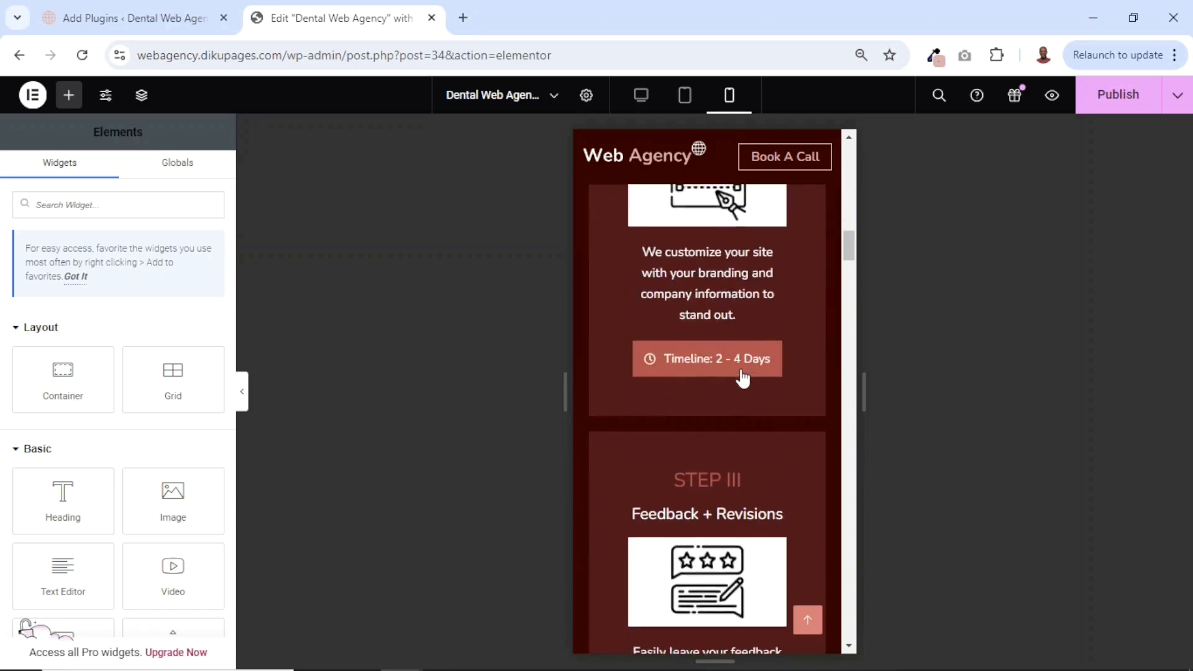
scroll(743, 378, "up", 10)
scroll(743, 378, "down", 3)
scroll(743, 377, "down", 10)
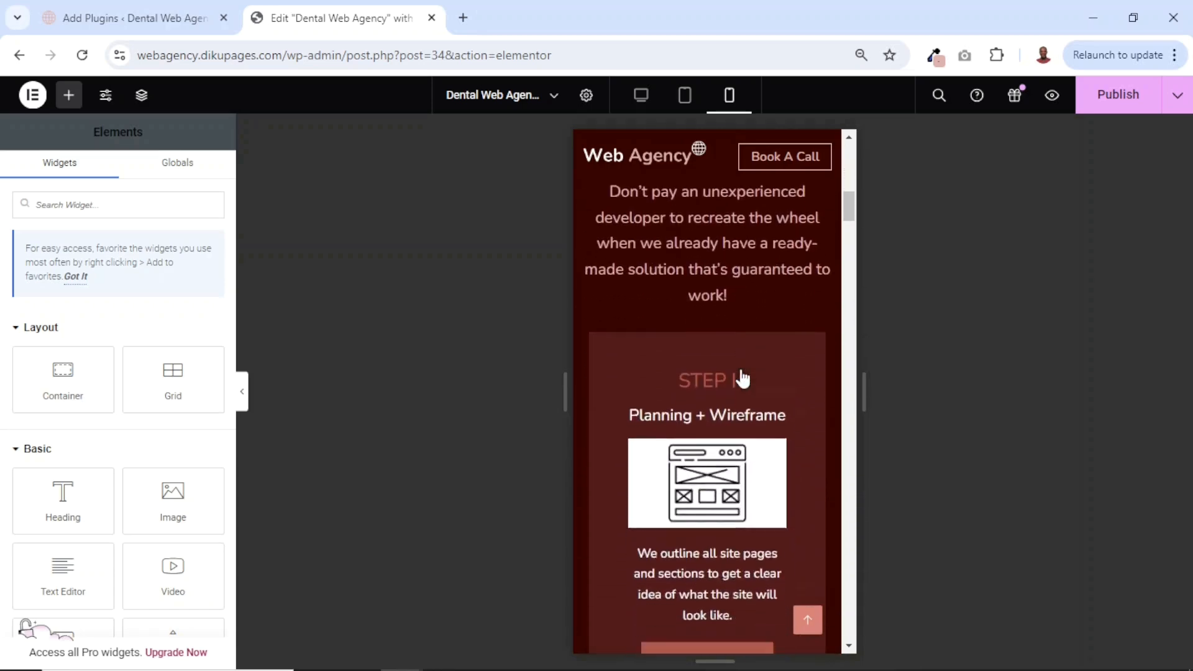
scroll(743, 378, "down", 8)
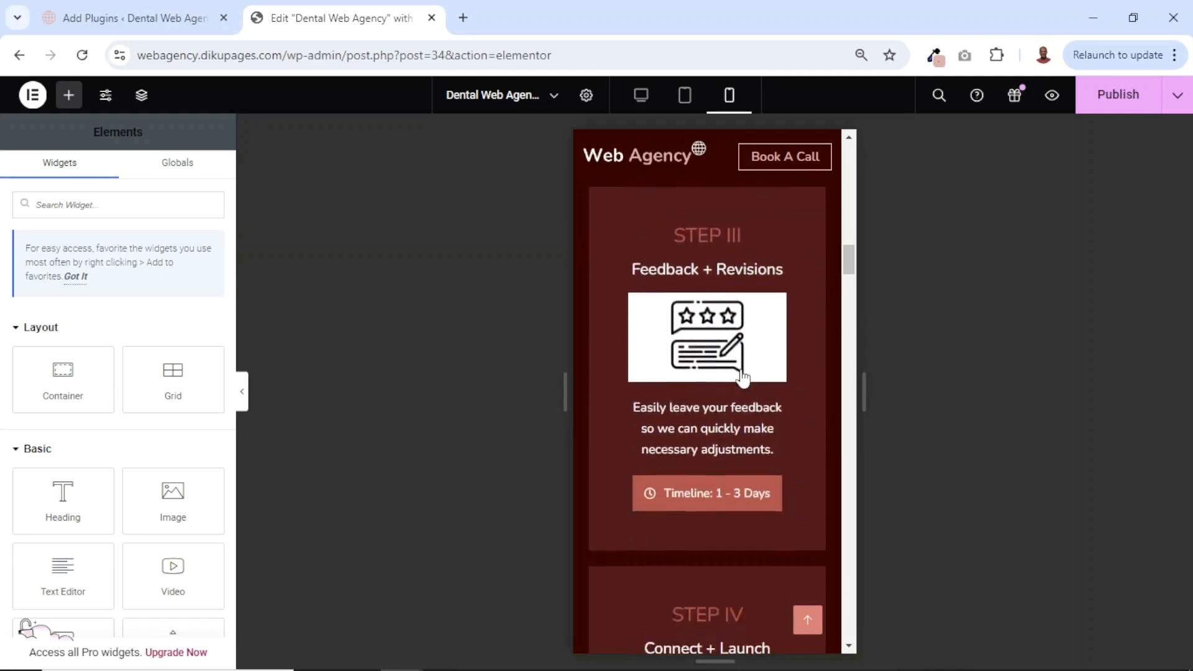
scroll(743, 378, "down", 10)
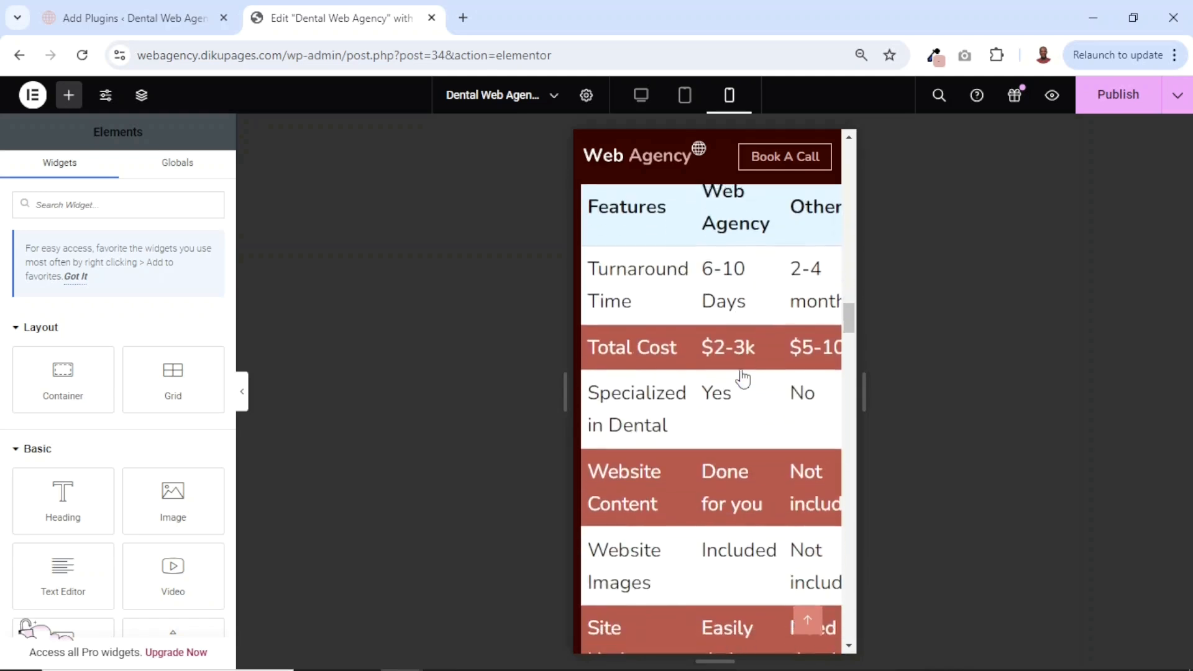
scroll(743, 377, "down", 15)
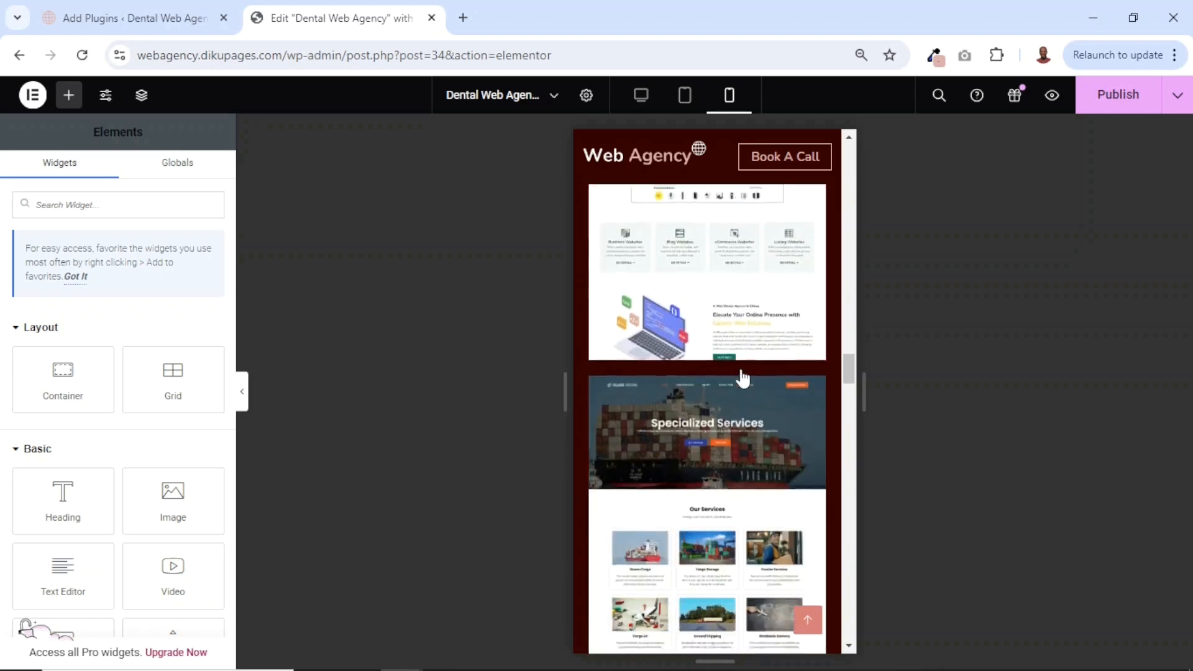
scroll(783, 476, "down", 8)
scroll(783, 476, "down", 5)
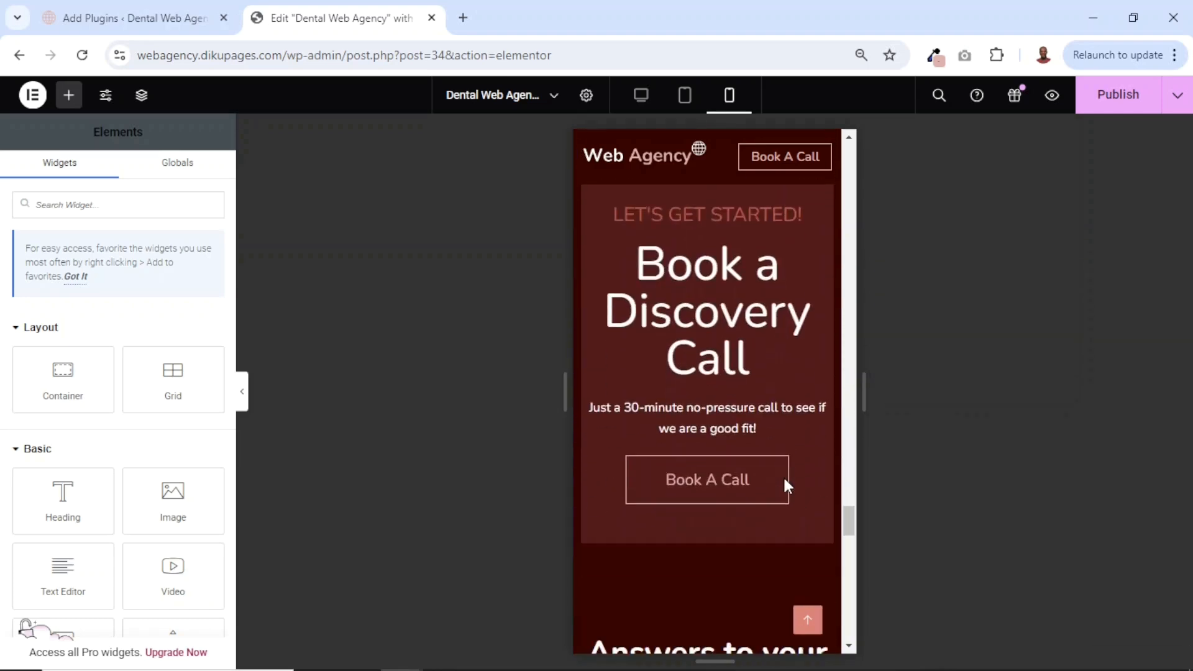
scroll(783, 475, "up", 4)
scroll(784, 481, "down", 6)
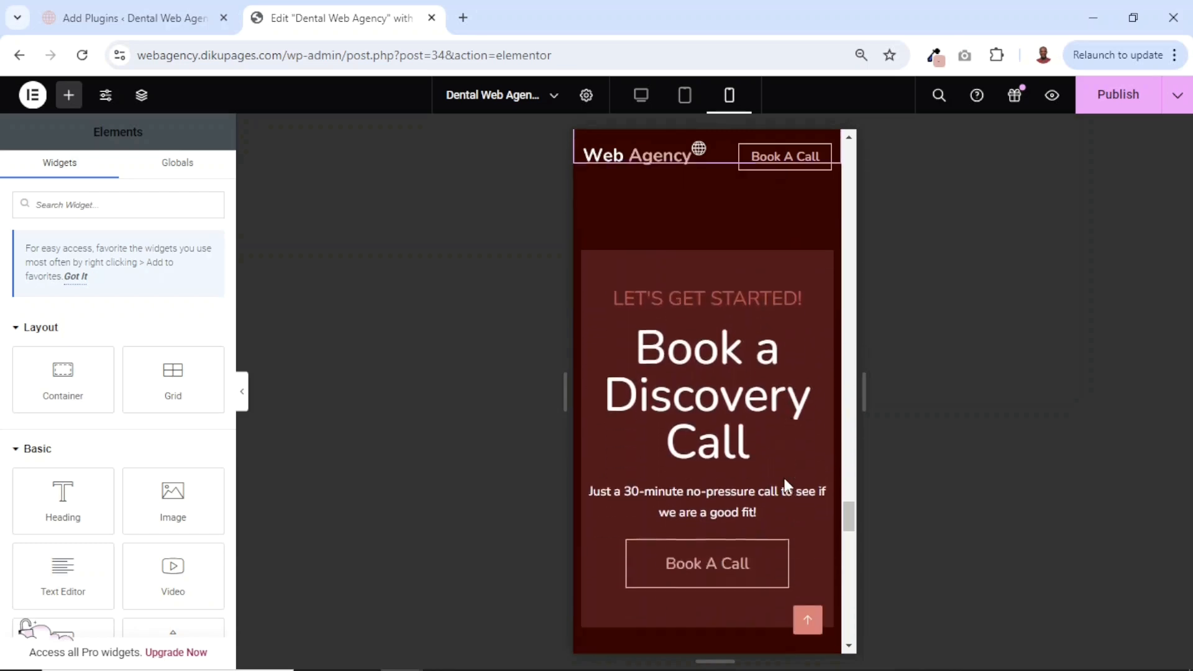
scroll(783, 475, "down", 4)
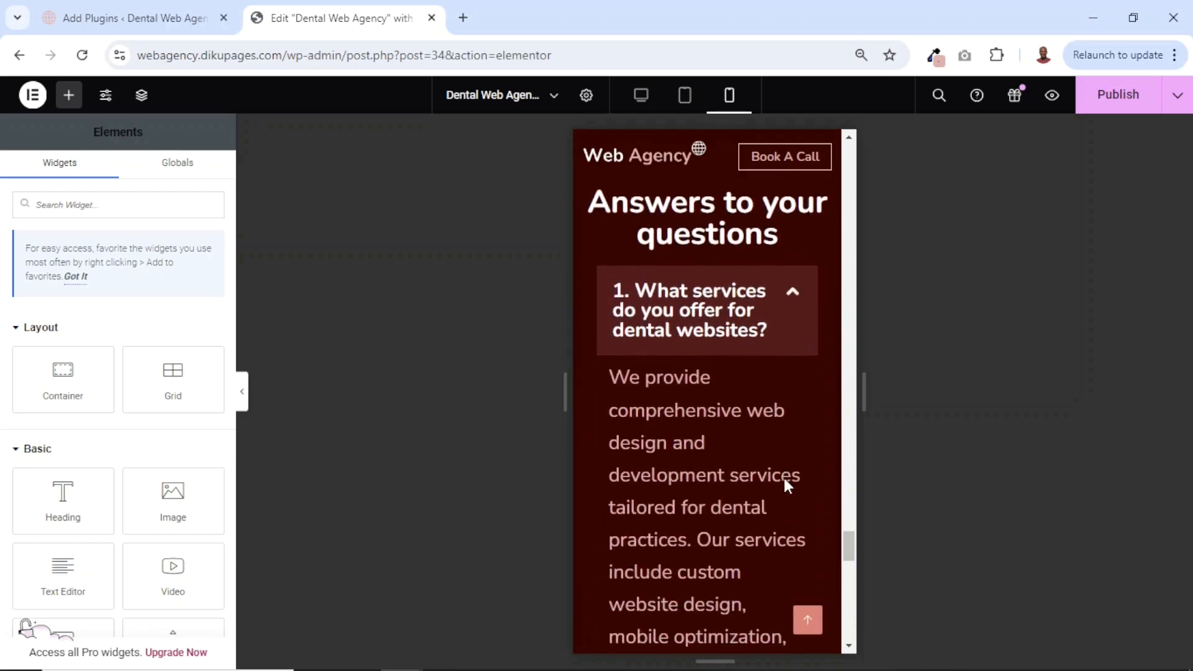
- Set the mobile font size of the question titles in the "Answers to your questions" accordion to 20 px
left_click(738, 350)
scroll(737, 350, "up", 4)
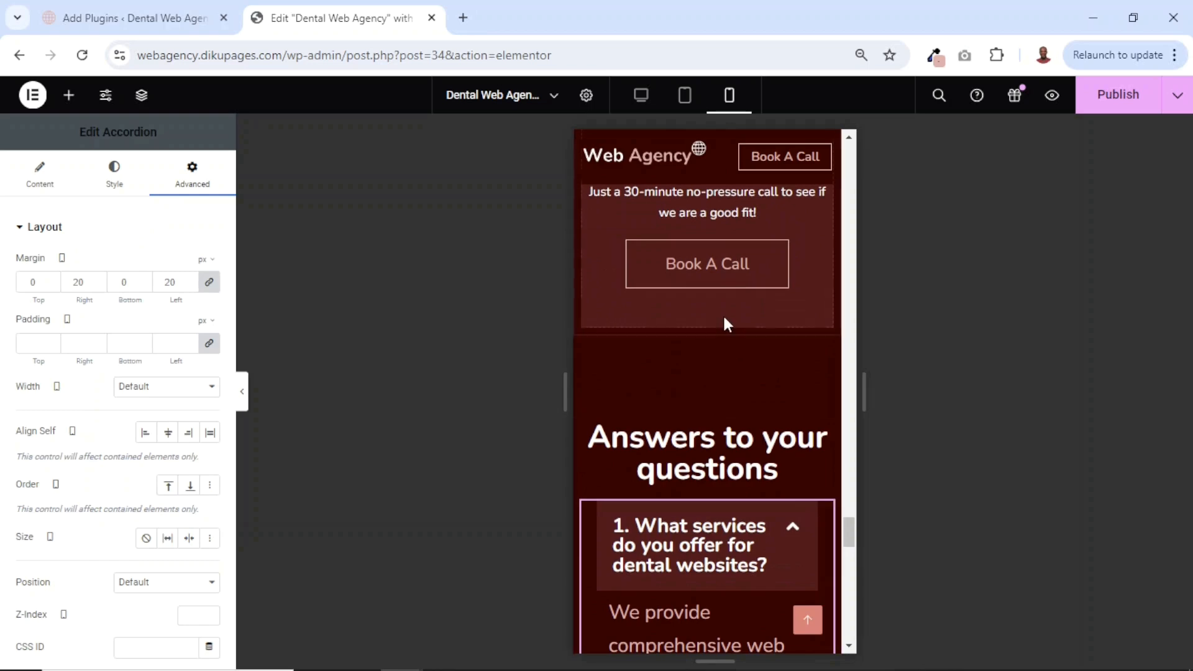
scroll(722, 317, "up", 5)
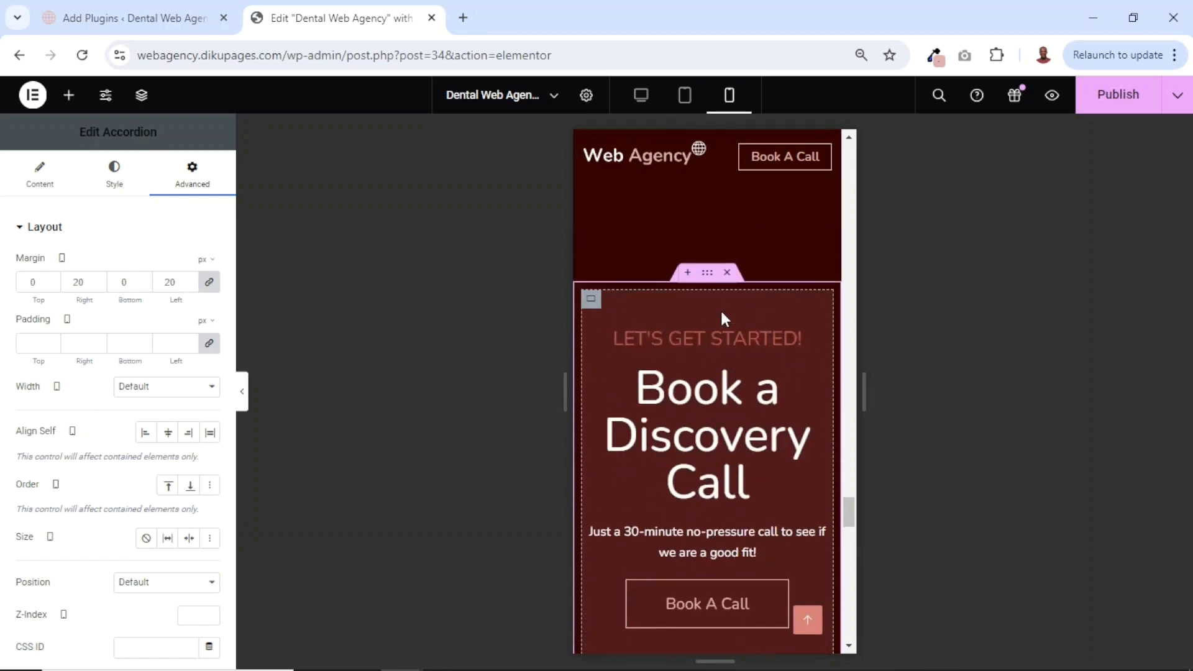
scroll(722, 317, "down", 8)
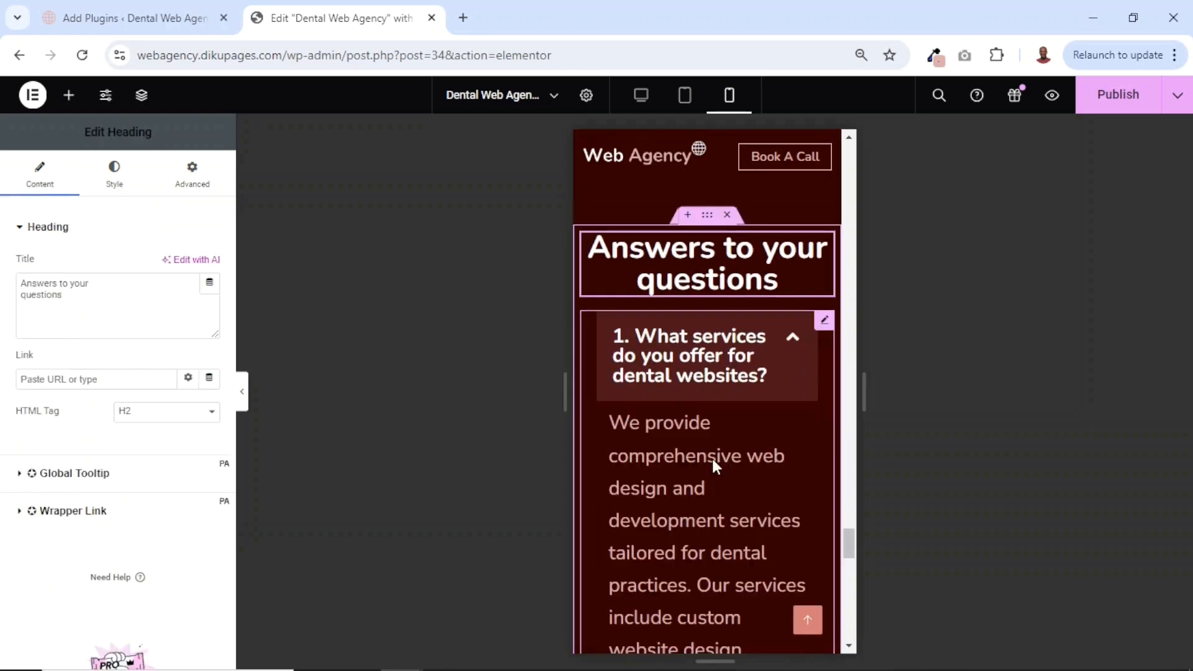
left_click(712, 458)
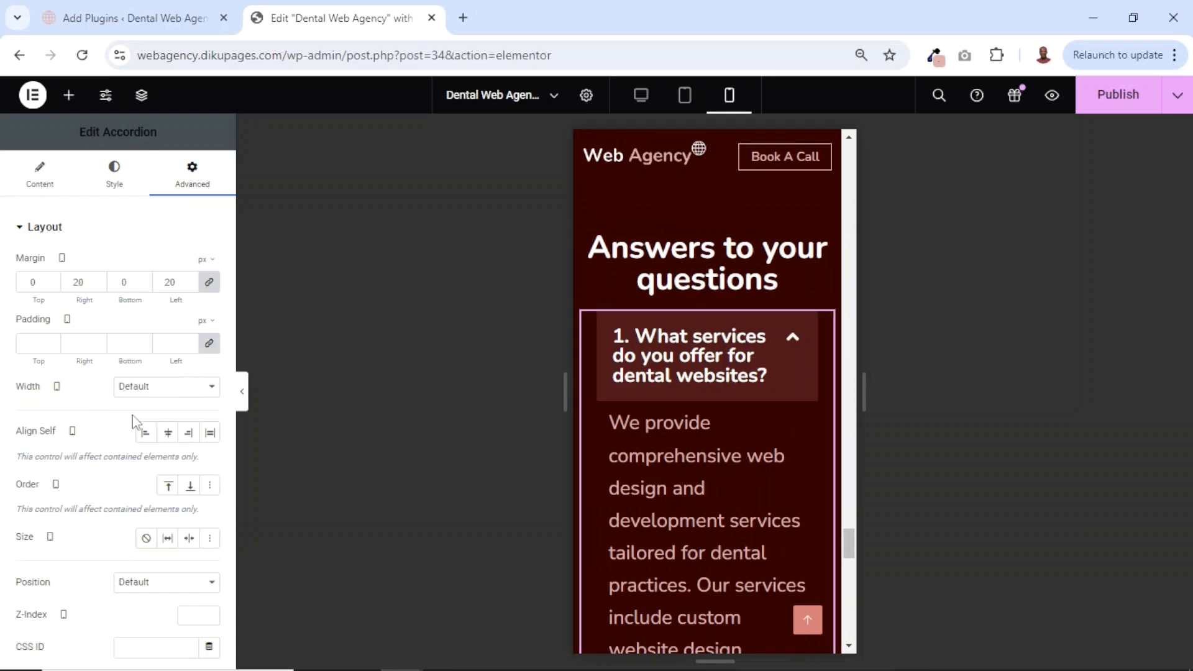
left_click(119, 183)
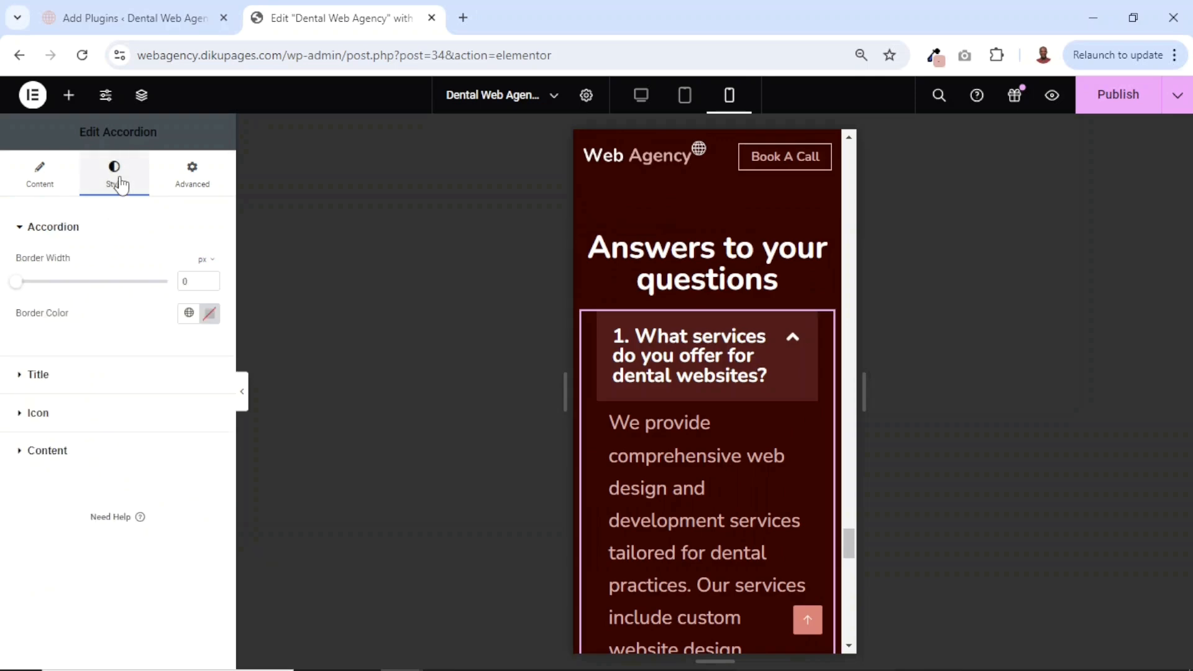
left_click(39, 375)
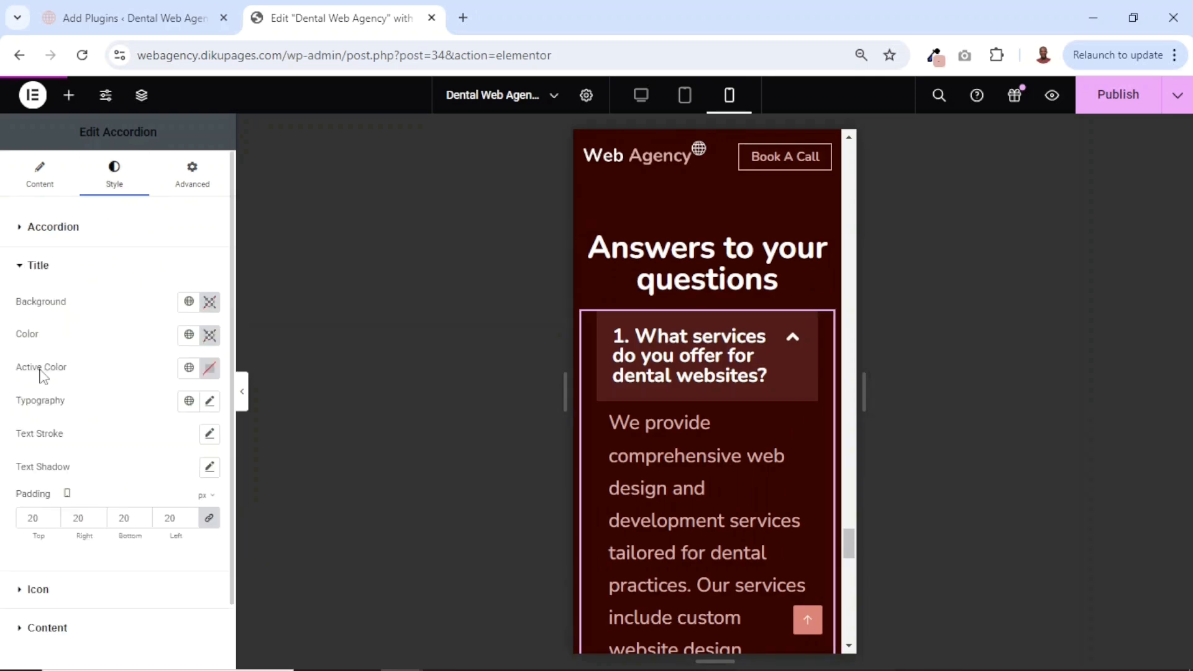
left_click(210, 401)
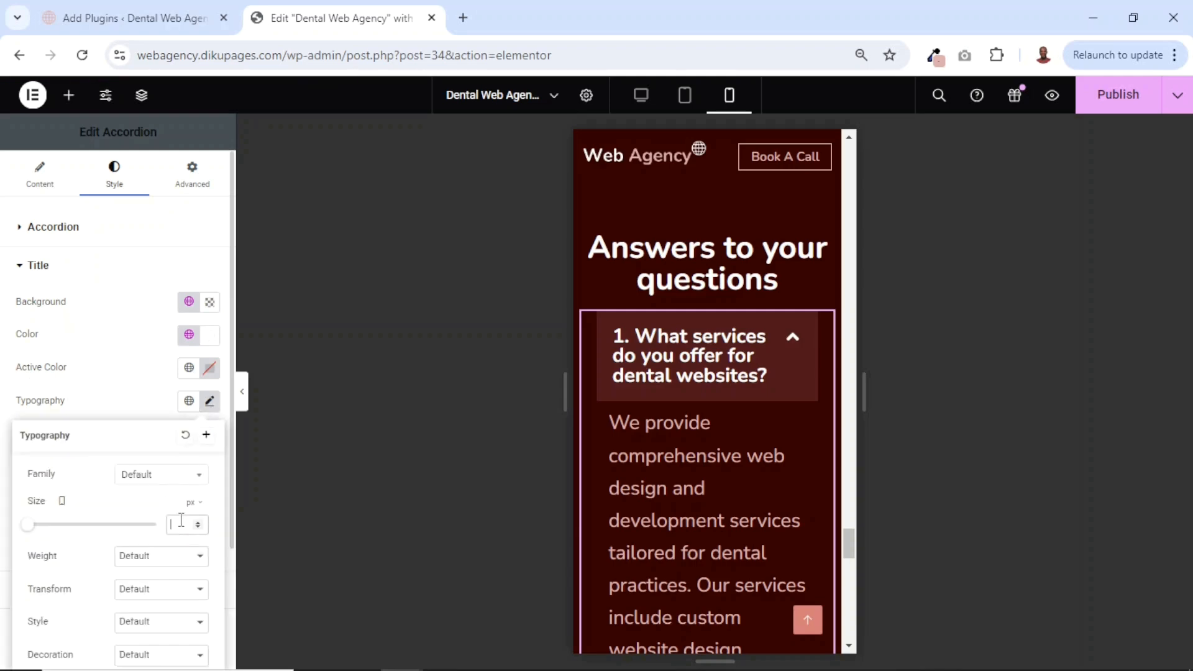
type("20")
left_click(119, 402)
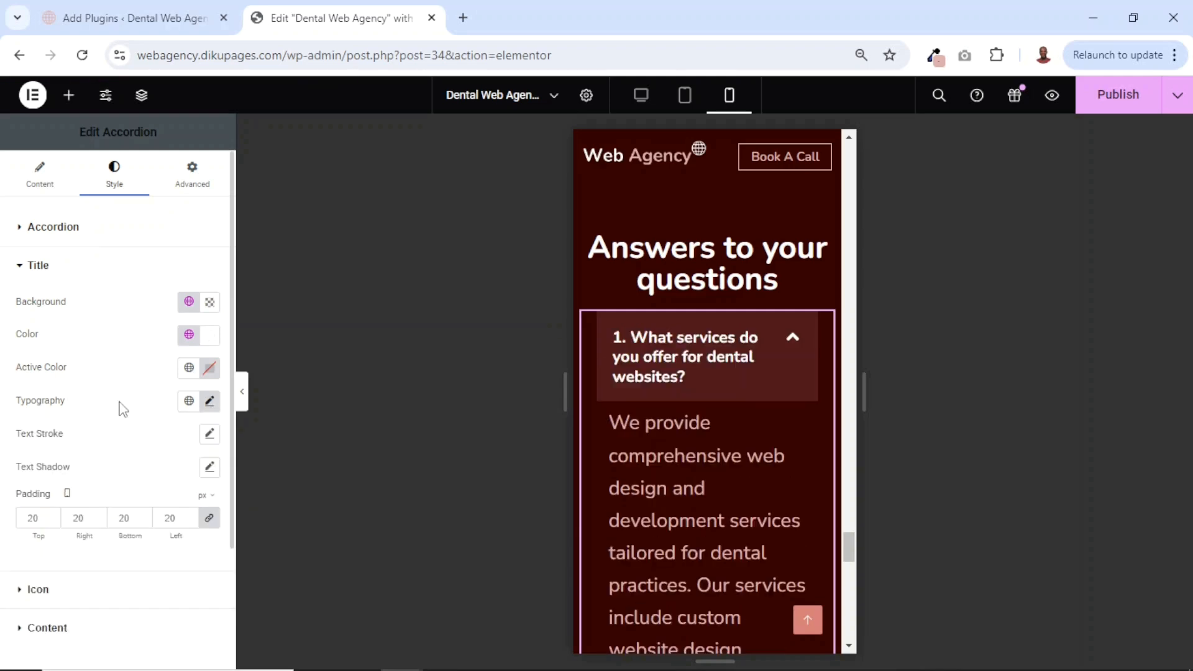
- Set the mobile font size of the FAQ accordion's answer text to 18 px and publish the page
scroll(123, 408, "down", 2)
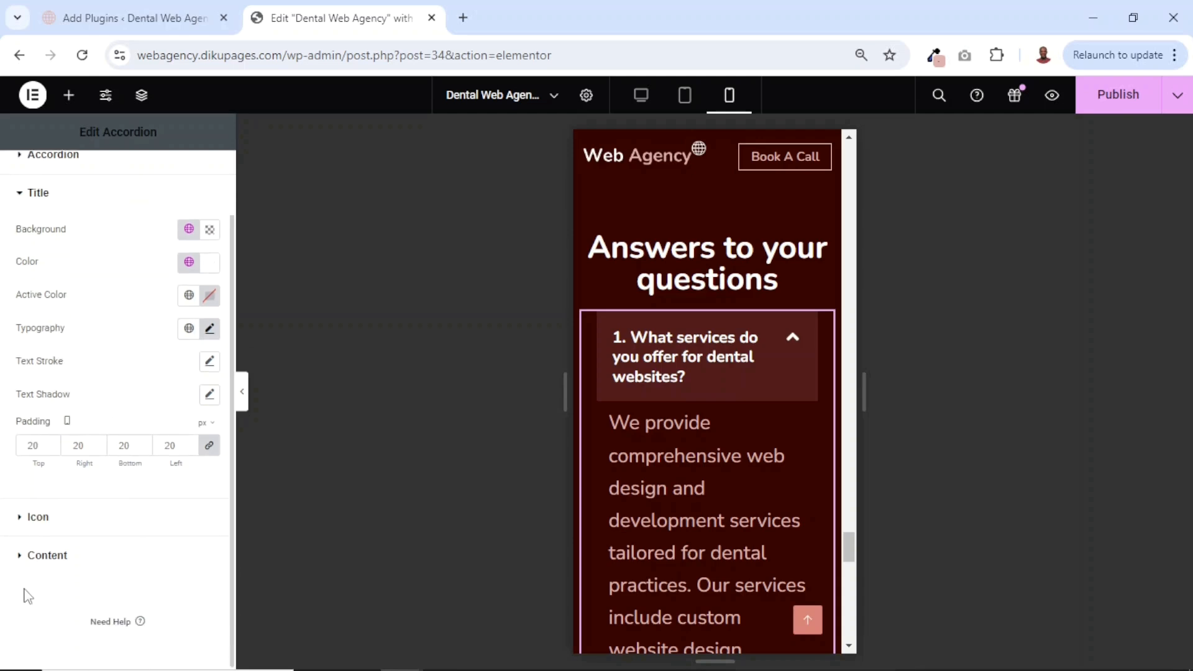
left_click(47, 556)
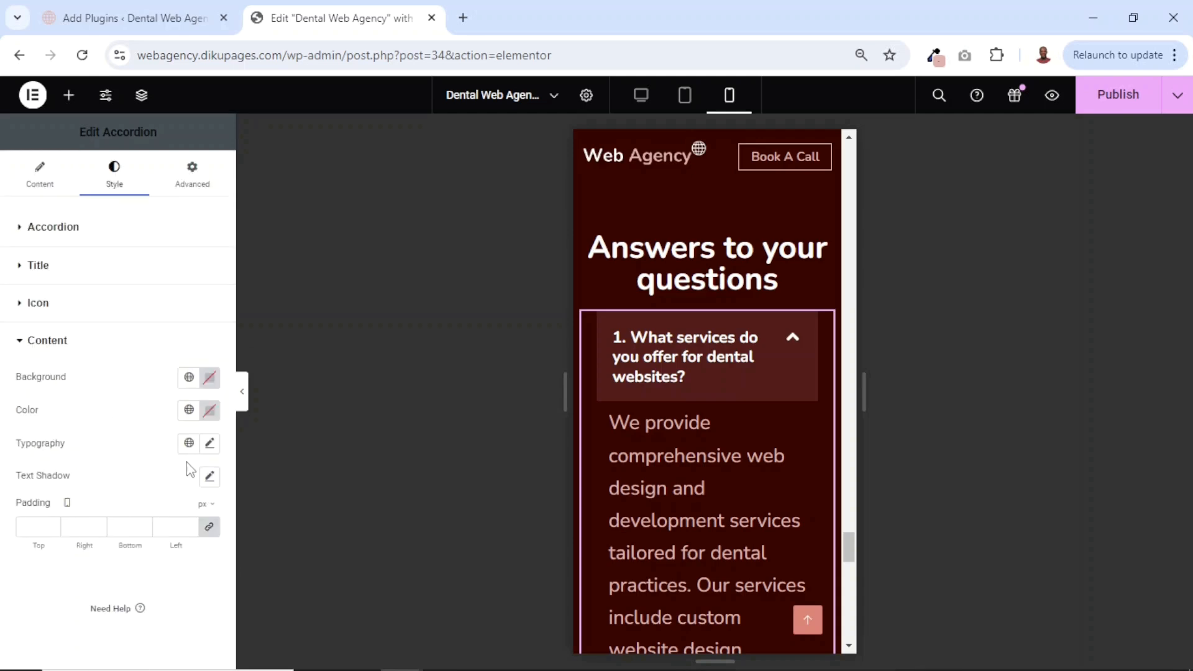
left_click(210, 443)
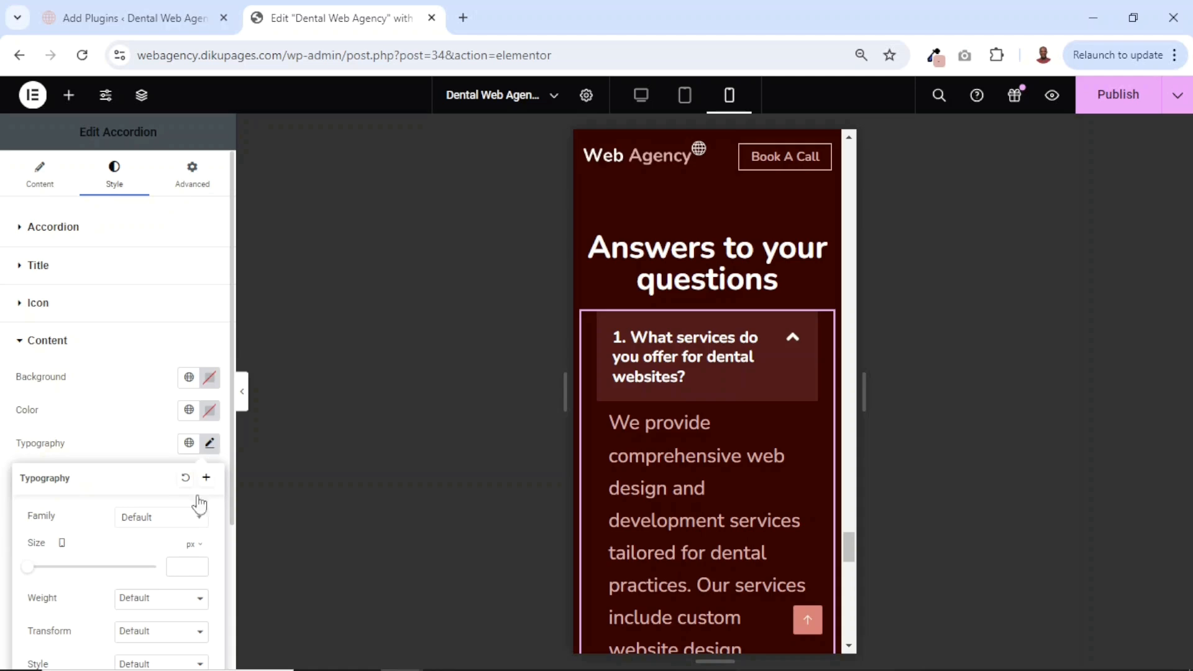
left_click(175, 567)
type("18")
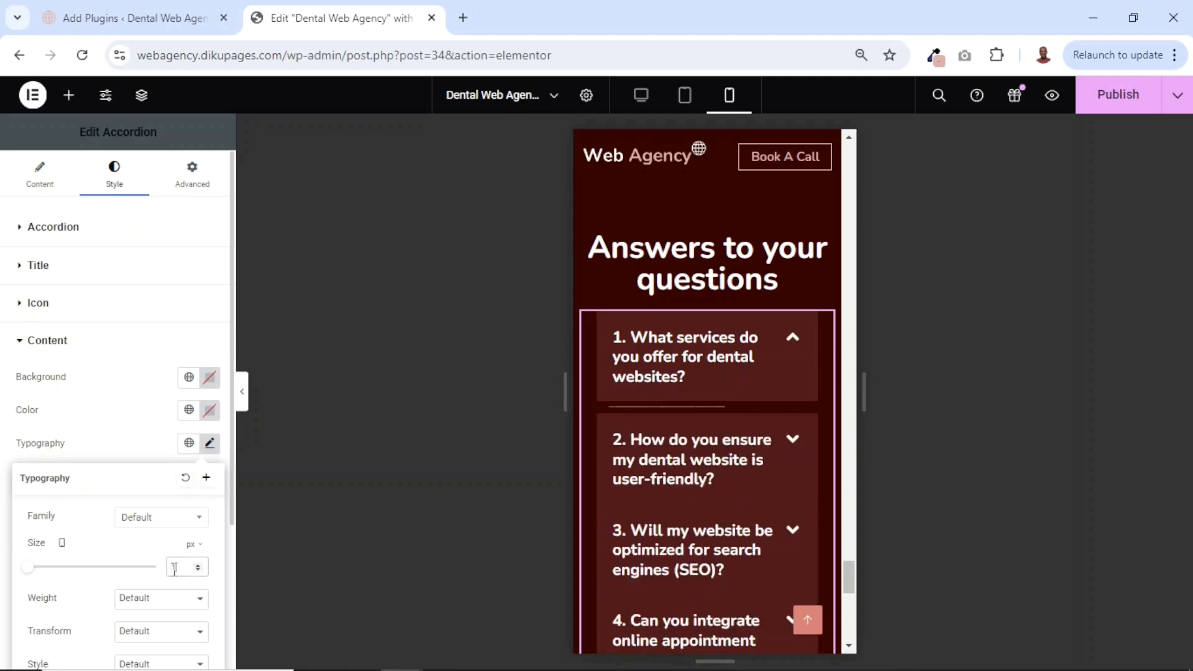
scroll(662, 497, "down", 15)
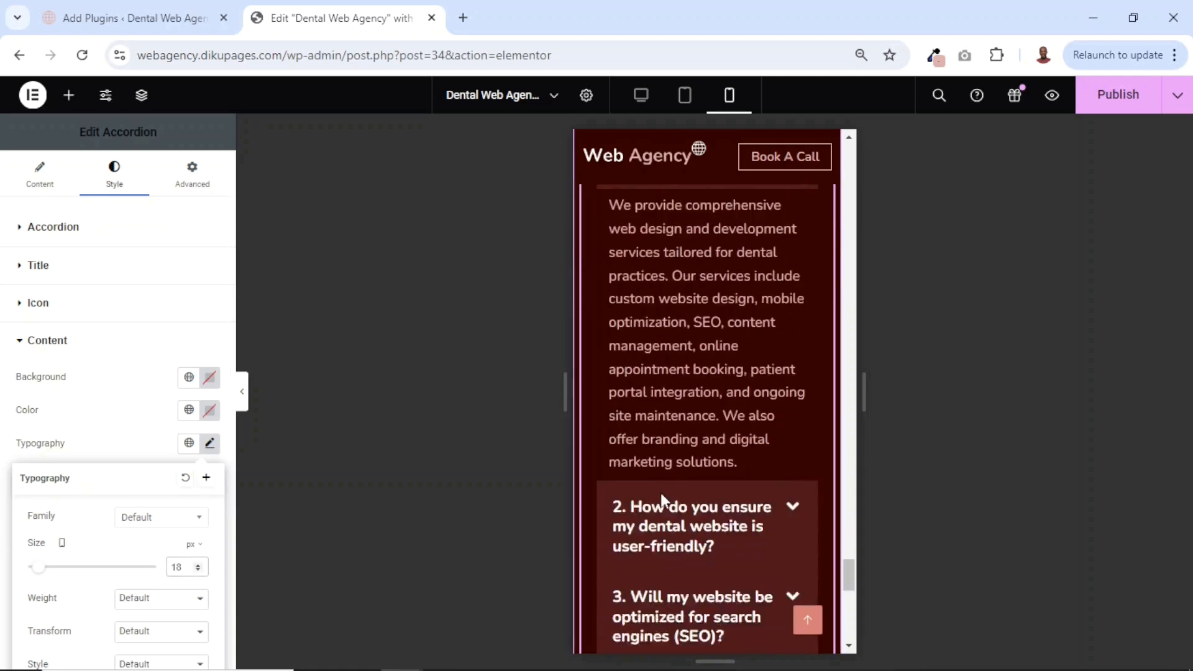
scroll(660, 490, "up", 5)
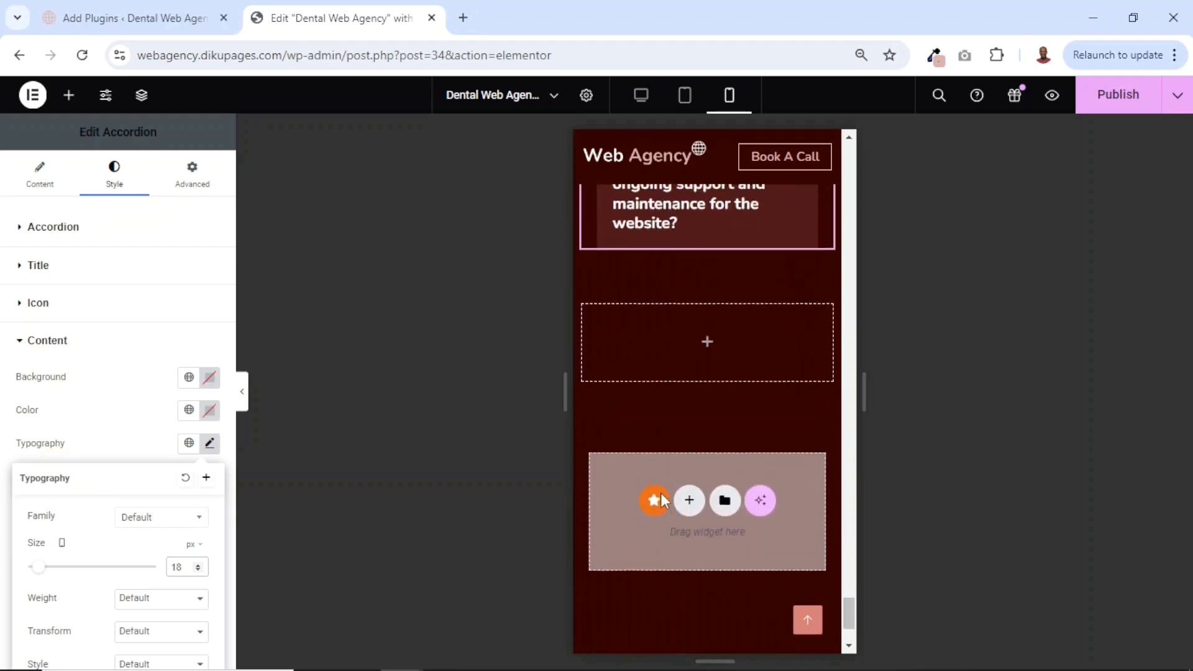
left_click(1122, 105)
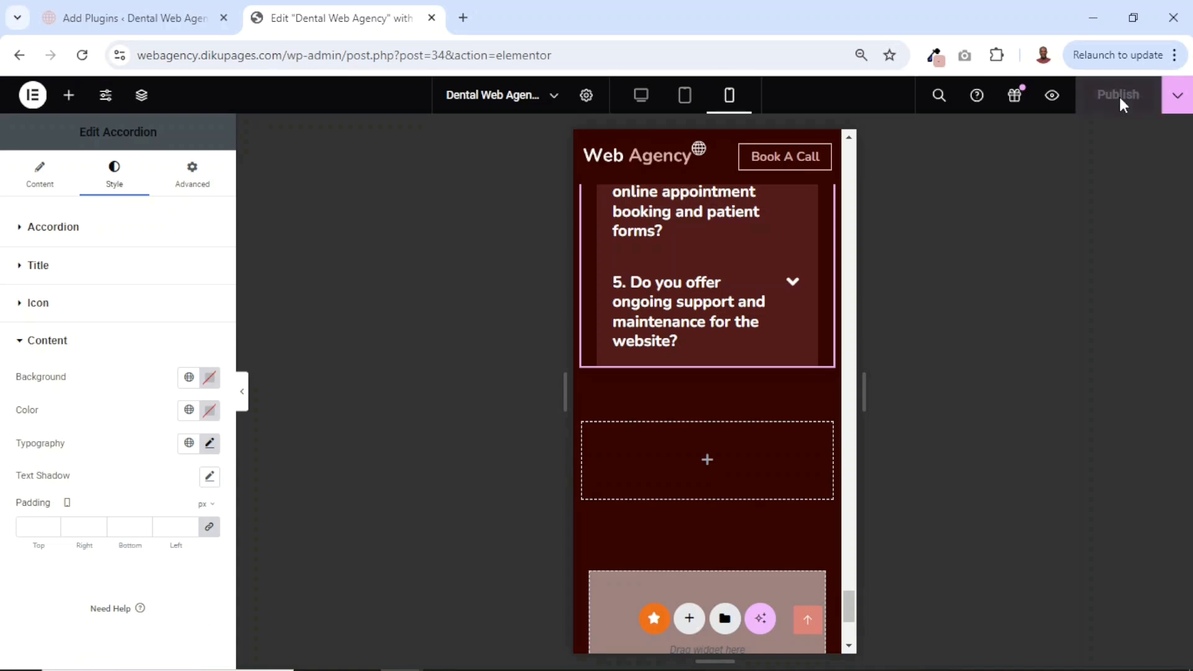